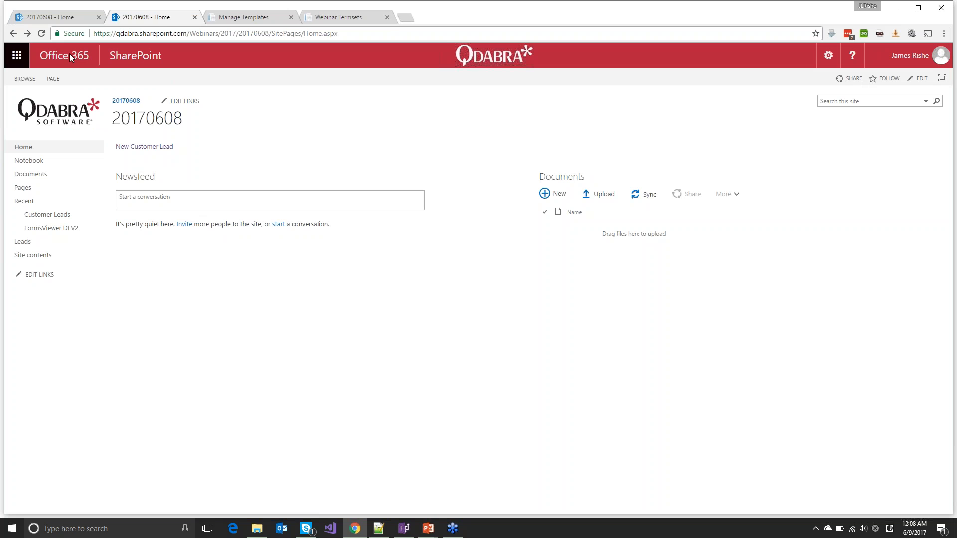
Go from the app launcher to Office 365 Admin, sign in, and open the SharePoint admin center
click(20, 59)
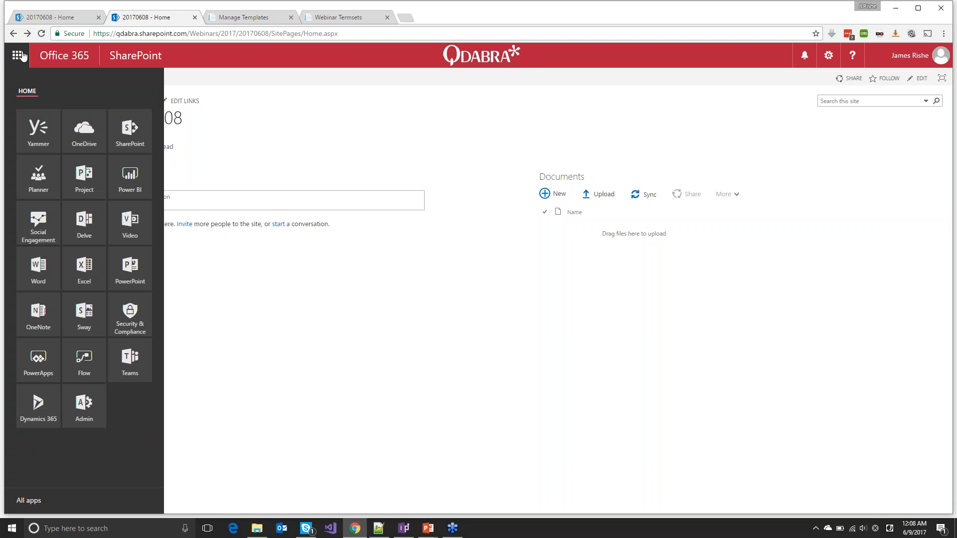
click(87, 414)
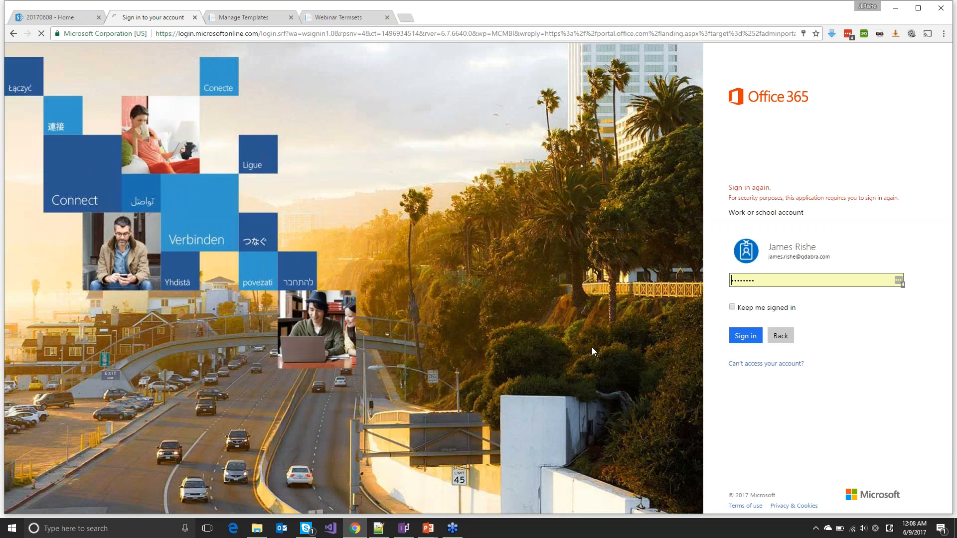
click(744, 336)
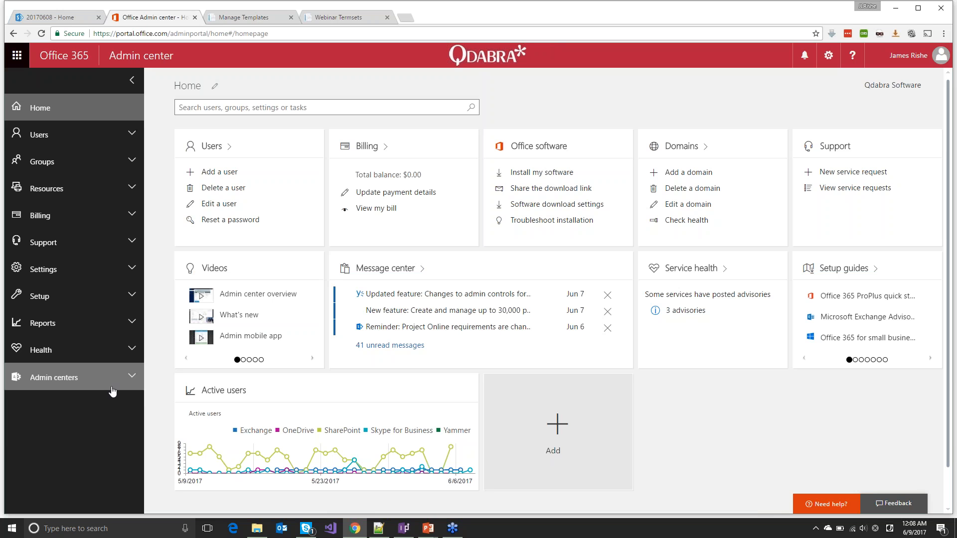
click(113, 393)
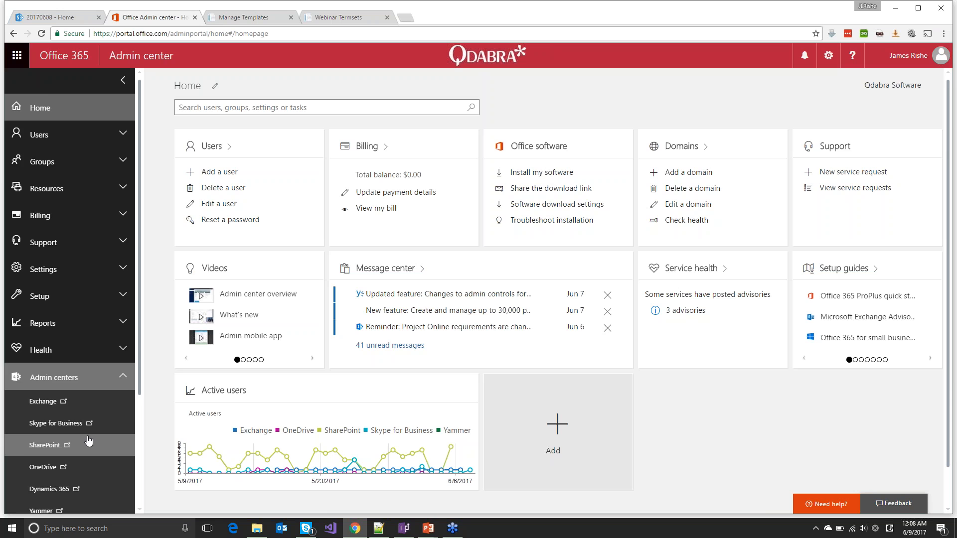
scroll(89, 441, down, 2)
click(53, 387)
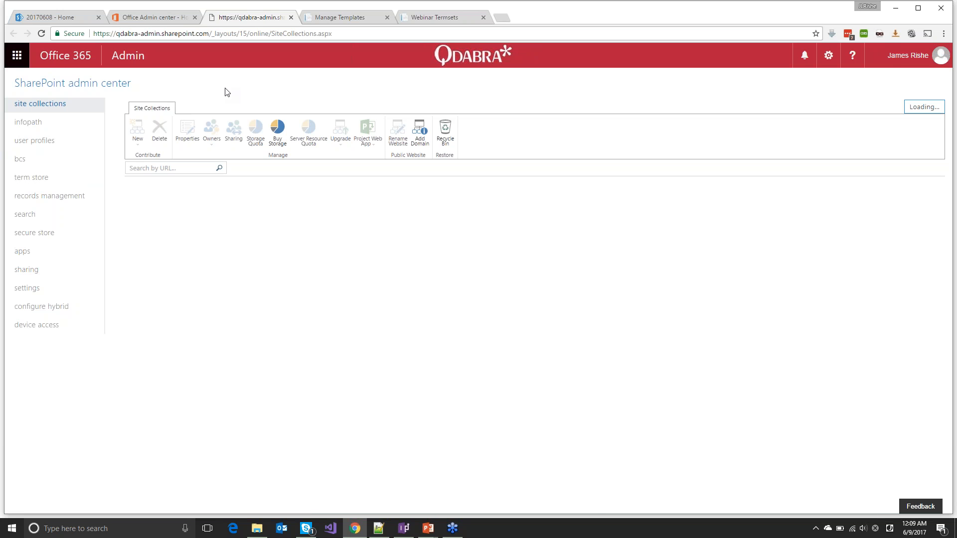
Open the term store and check that the Term Store Administrators names resolve to user accounts
click(25, 178)
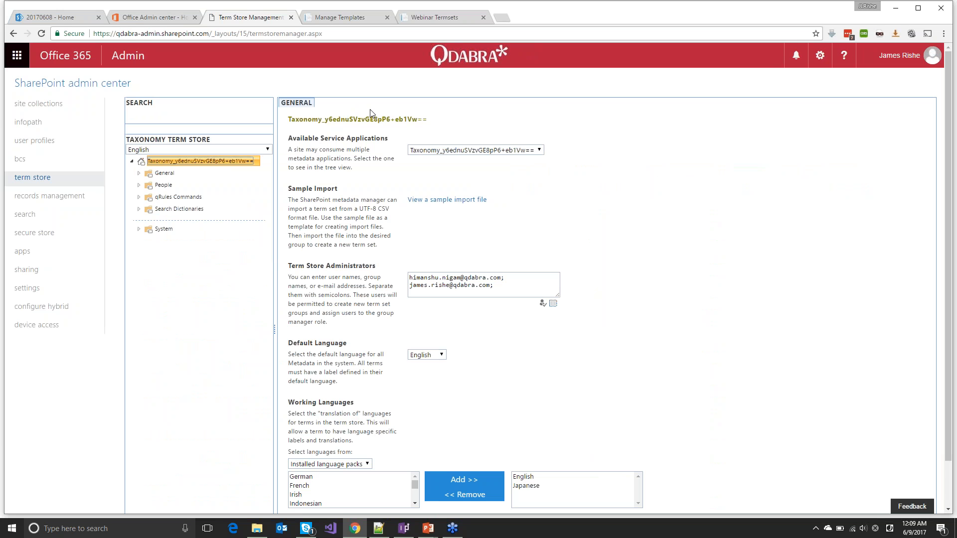
scroll(353, 250, down, 1)
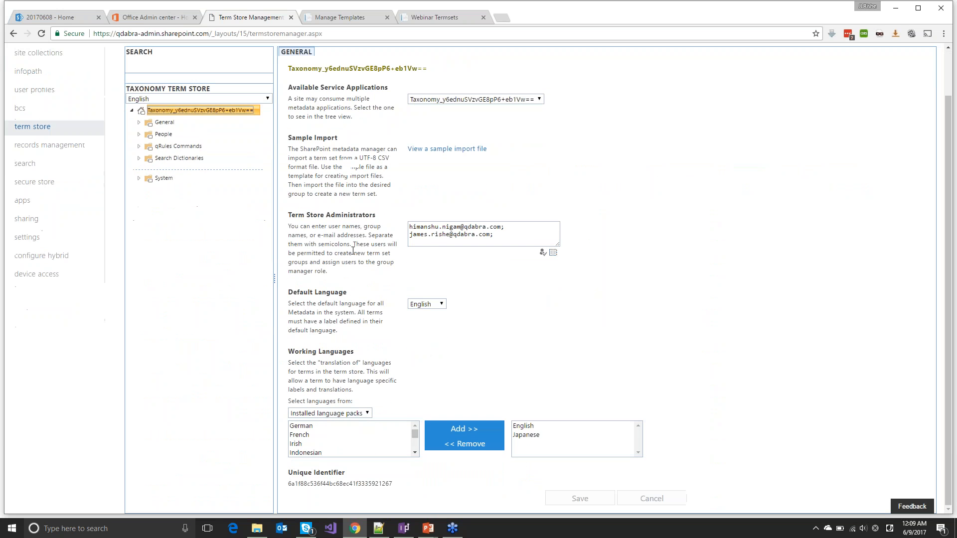
click(434, 242)
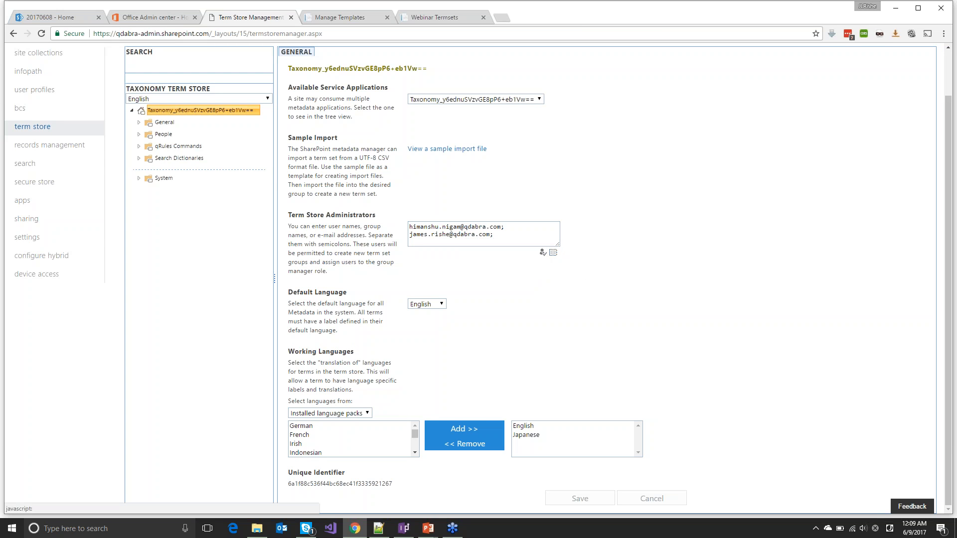
click(519, 240)
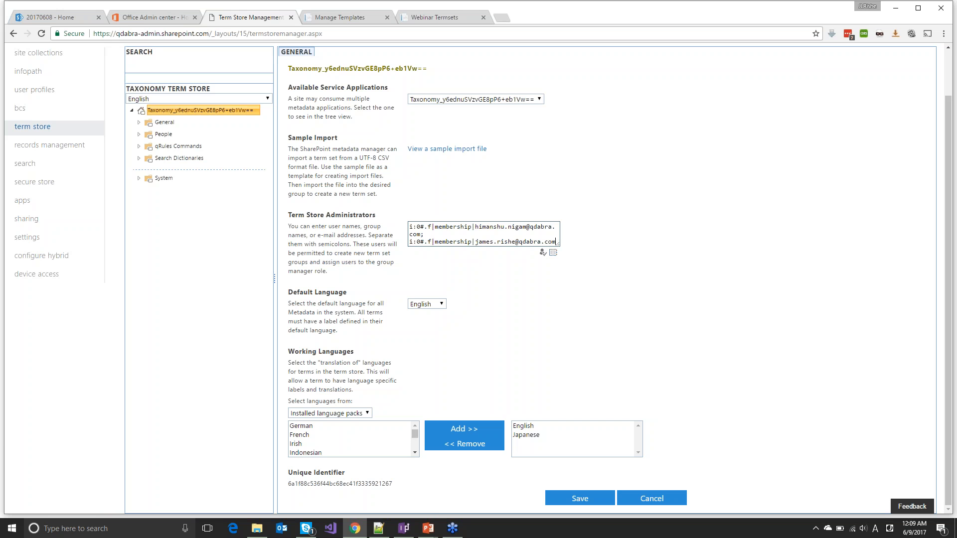
Close the term store tab, return to the site home, and advance the slide show to Create your terms
click(291, 17)
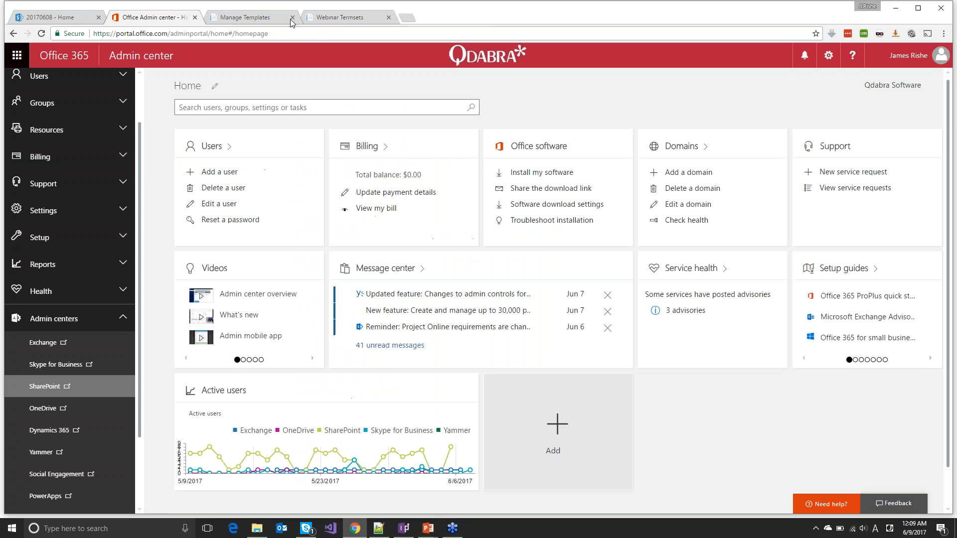
click(60, 18)
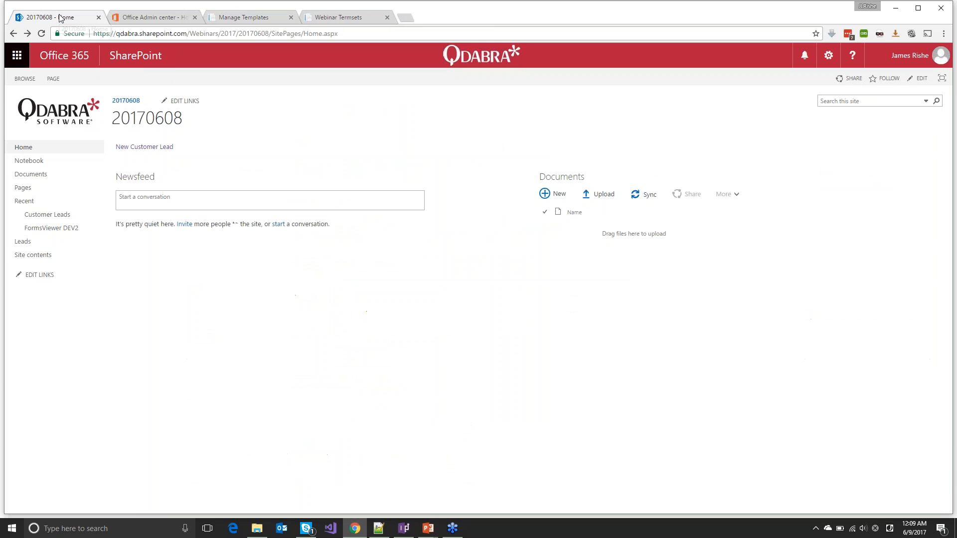
mouse_move(433, 534)
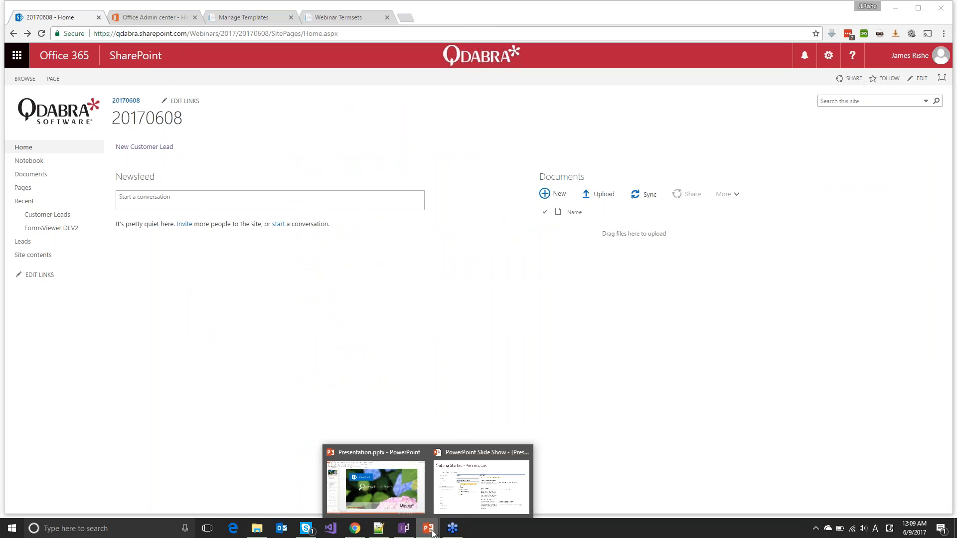
click(460, 486)
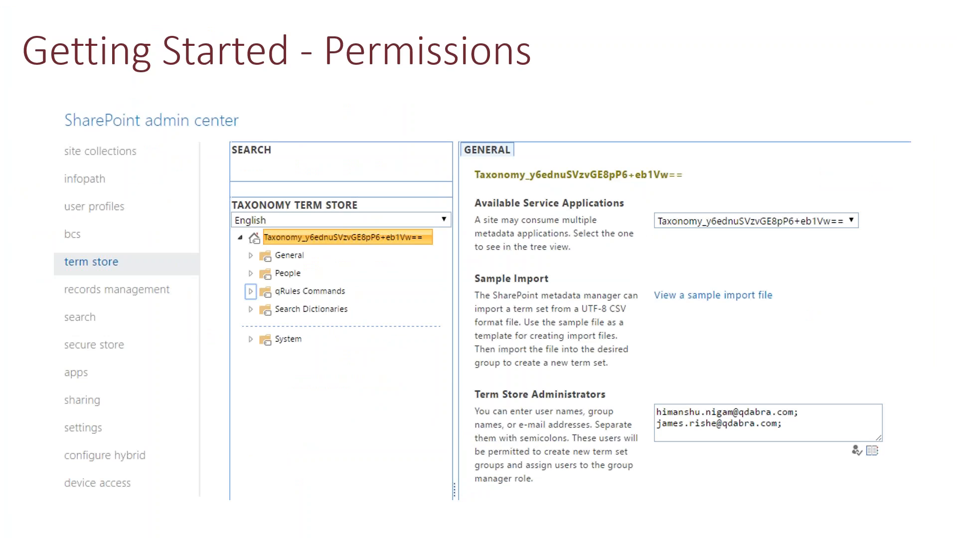
key(Right)
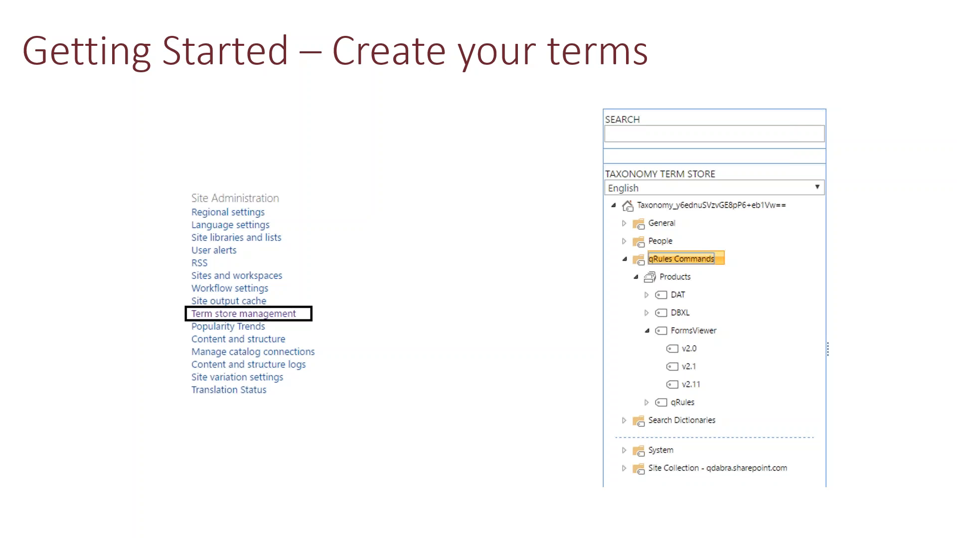
key(alt+Tab)
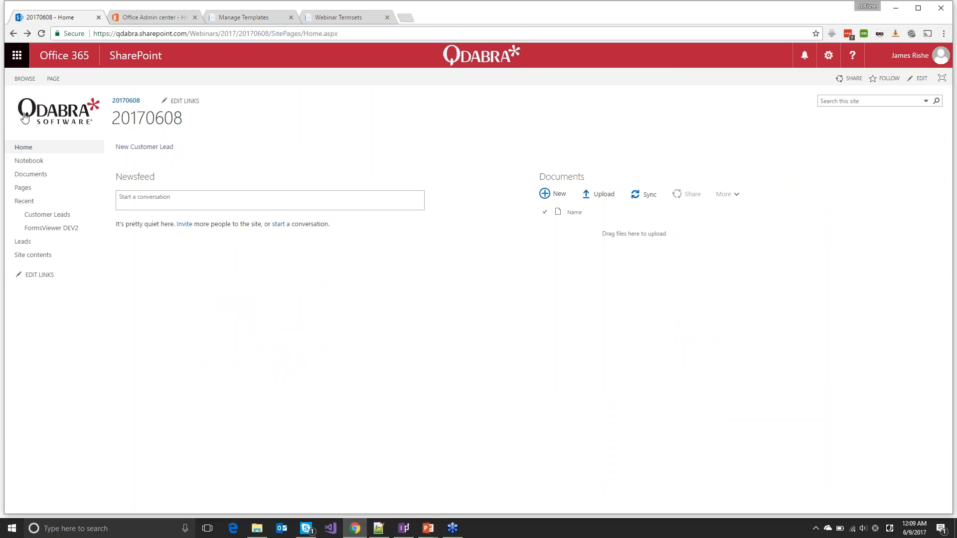
Duplicate the 20170608 site home tab and open Site Settings in the copy
click(830, 56)
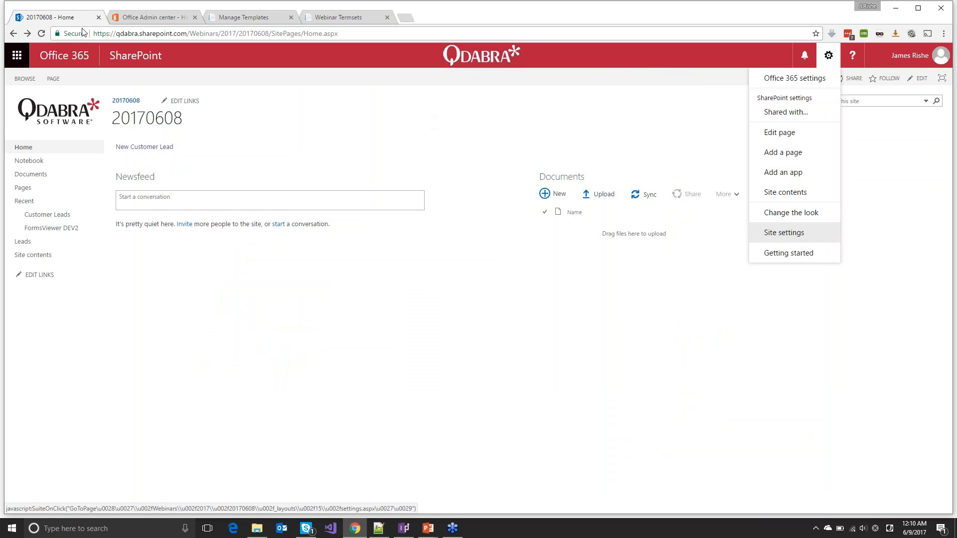
right_click(65, 20)
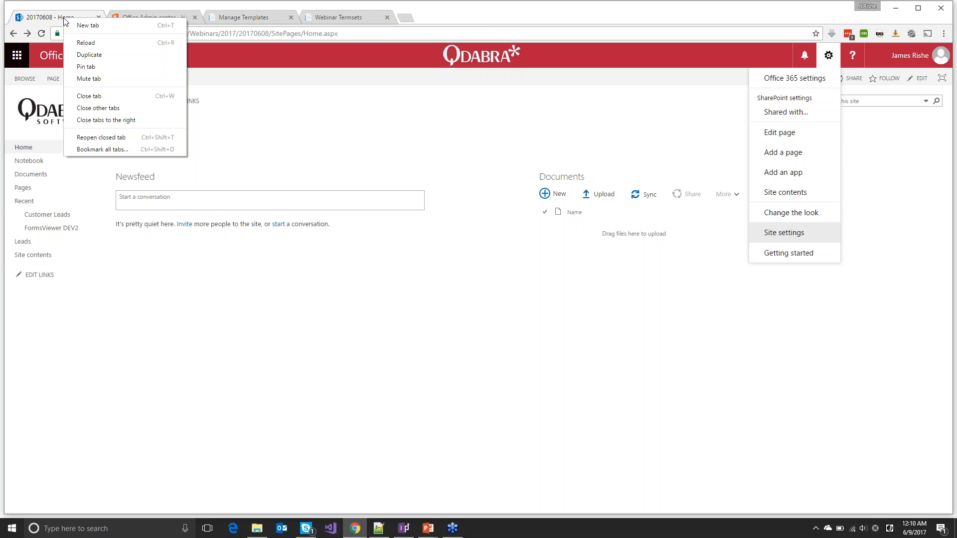
click(95, 55)
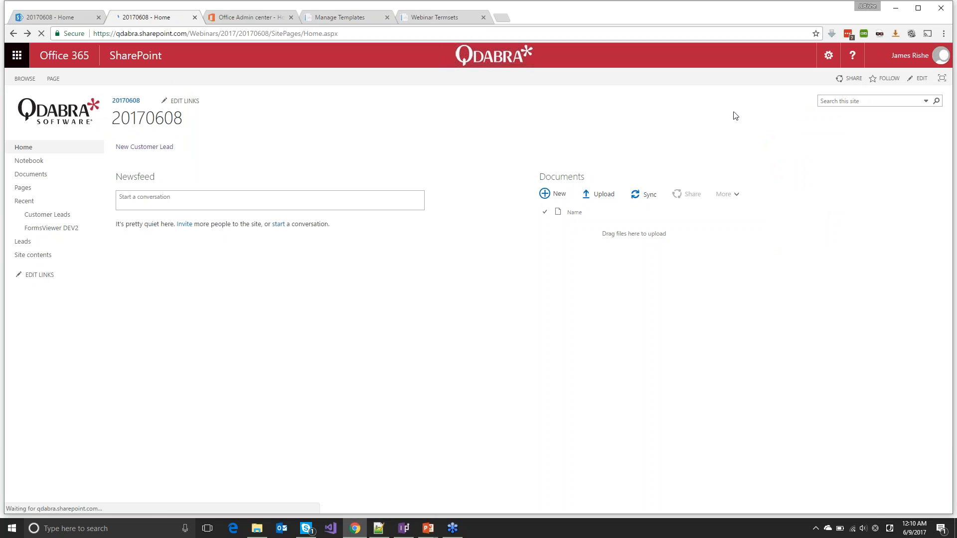
click(829, 56)
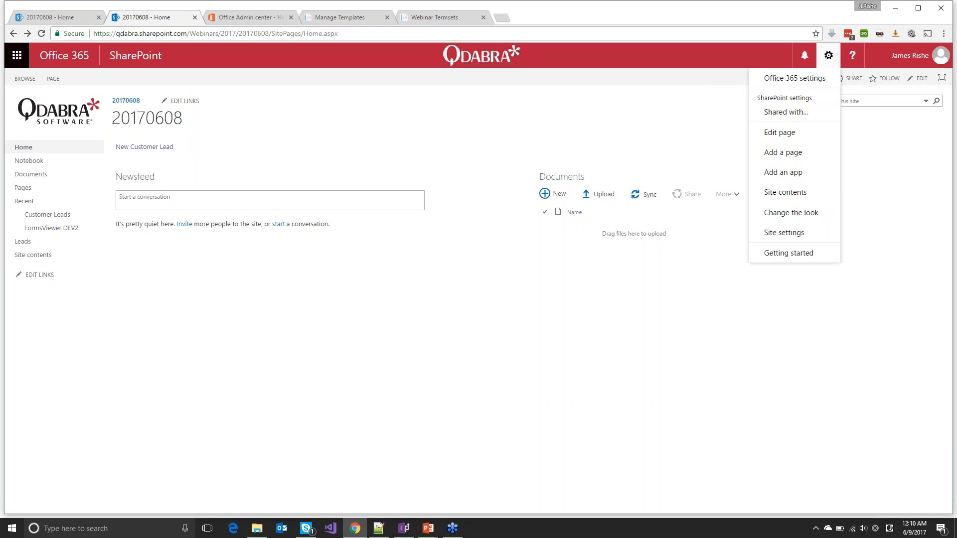
click(786, 235)
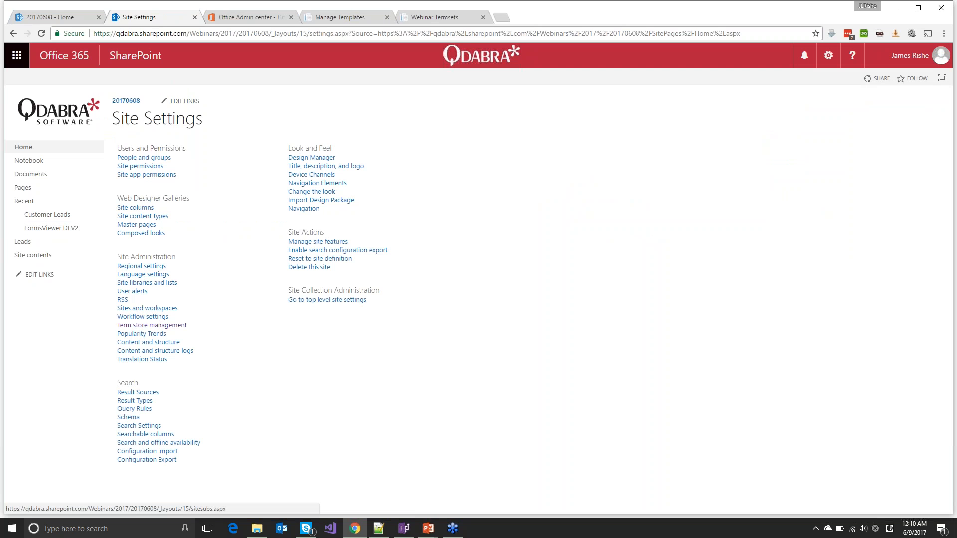
Open Term store management from the Site Administration section
click(129, 327)
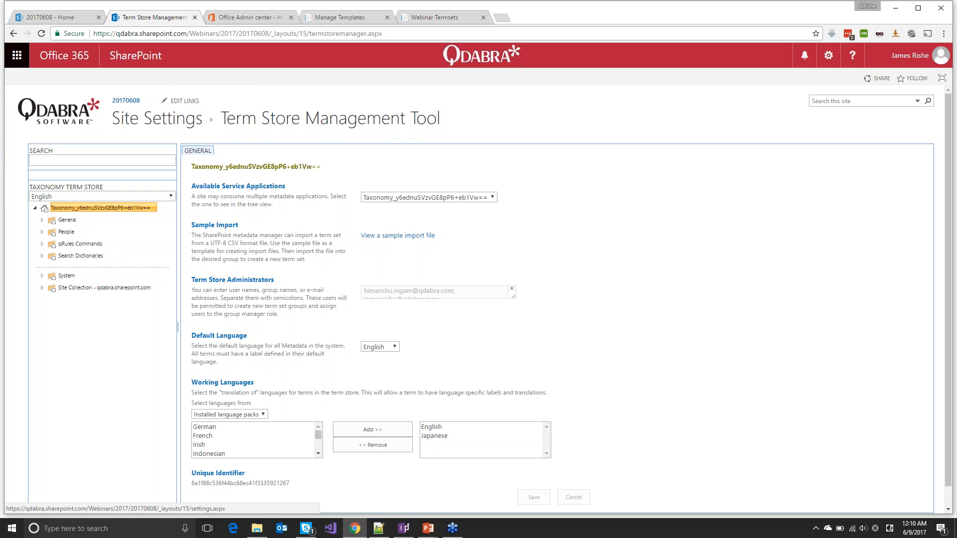
Expand the qRules Commands group and select the Products term set to view its properties
click(43, 244)
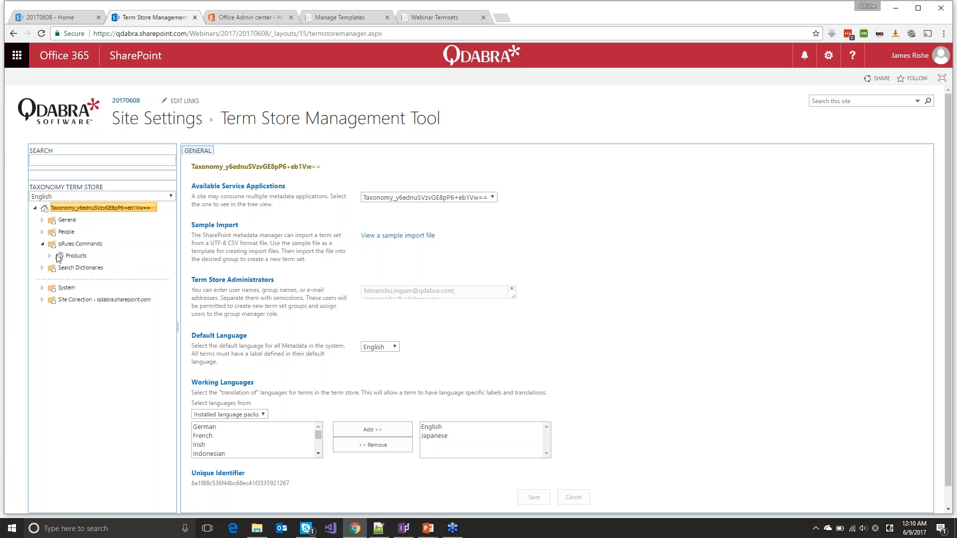
click(80, 246)
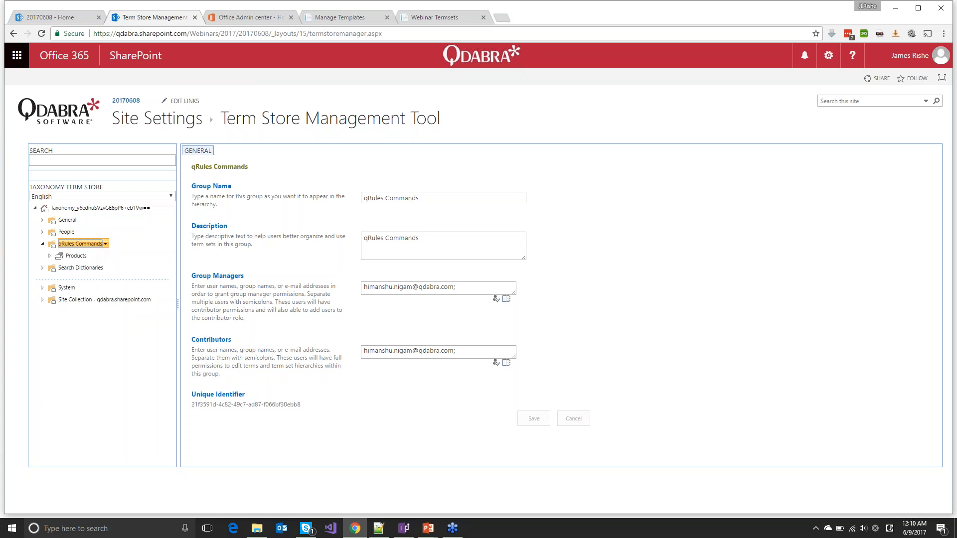
click(77, 245)
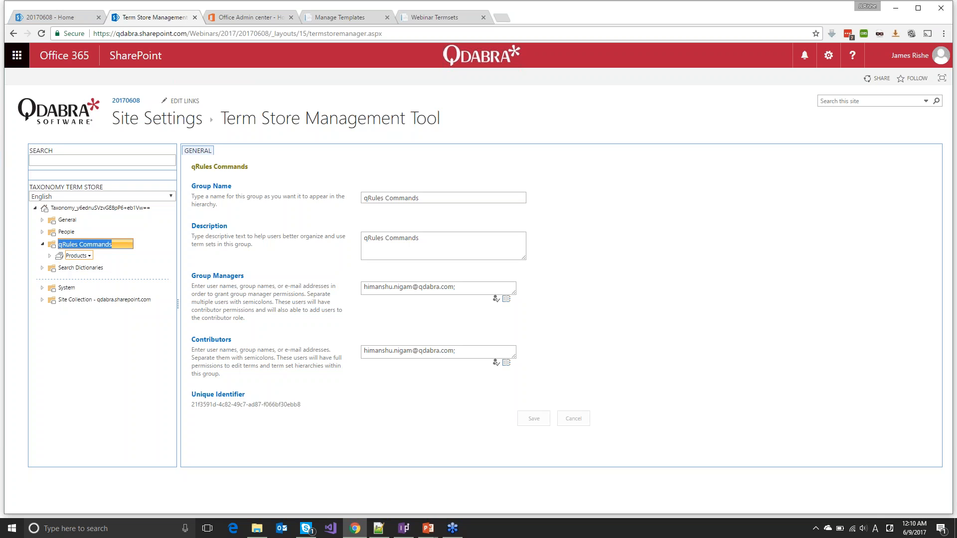
click(50, 256)
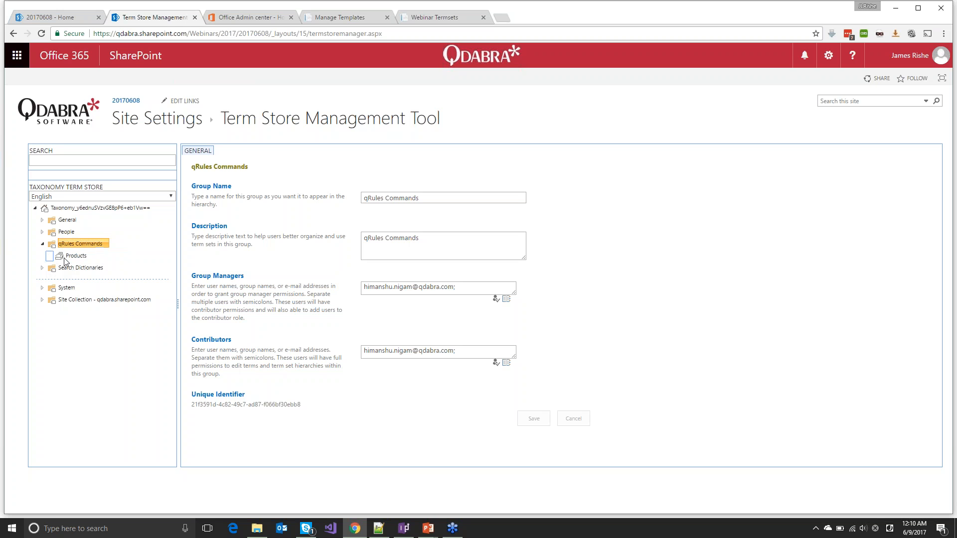
click(72, 260)
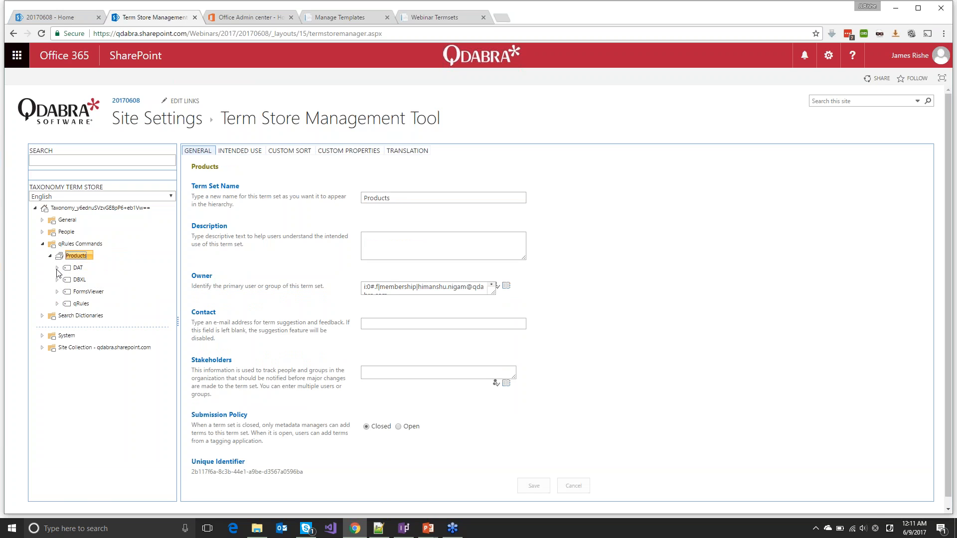
Expand DAT, DBXL, DBXL 3.0 and 3.1, FormsViewer and qRules to reveal their version terms
click(57, 270)
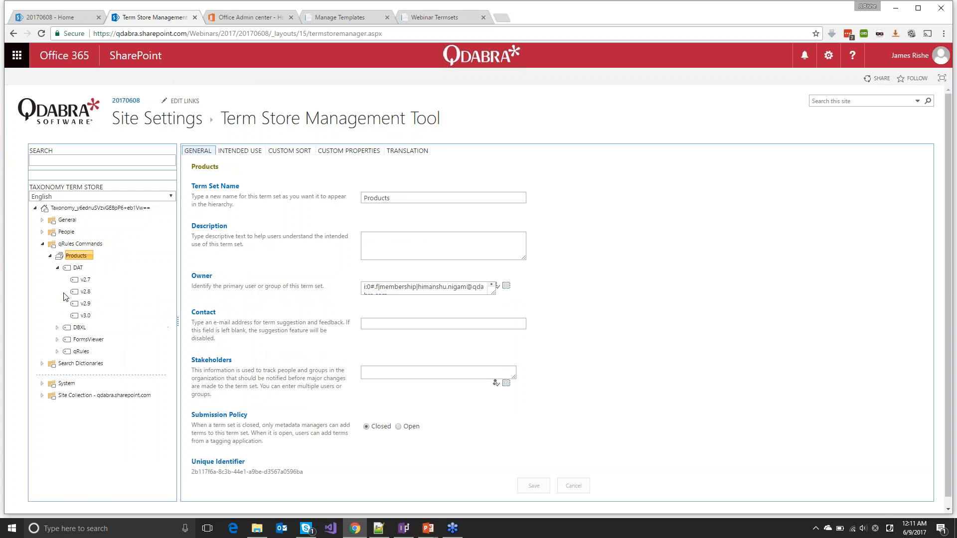
click(57, 329)
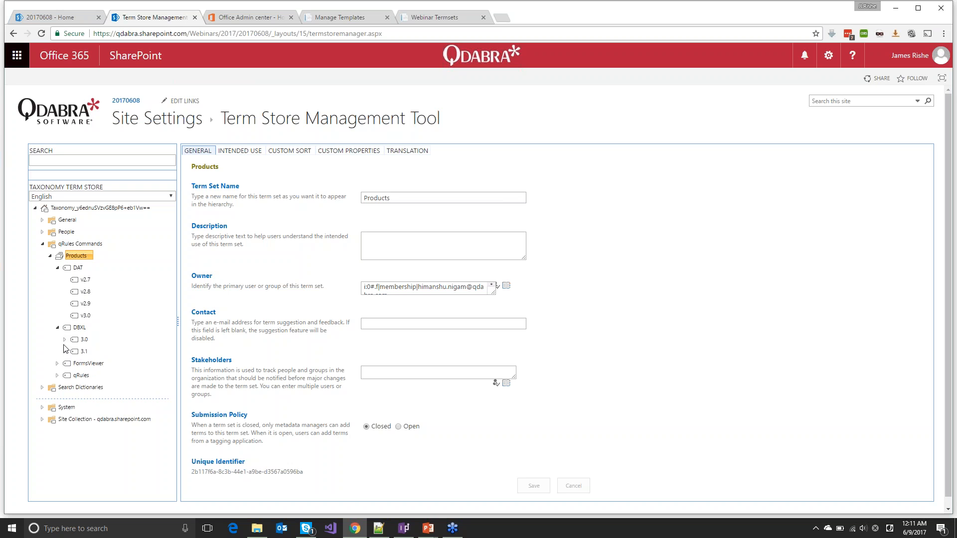
click(64, 340)
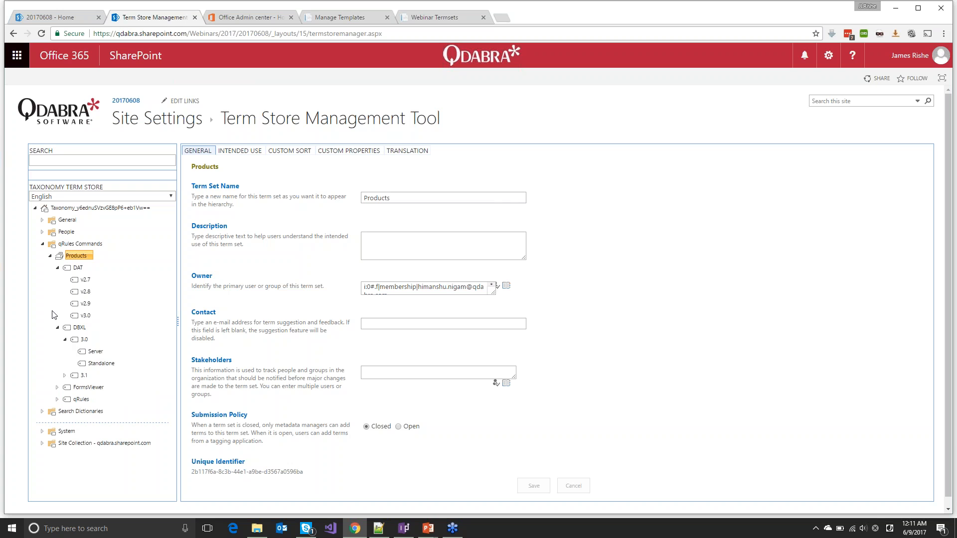
click(65, 376)
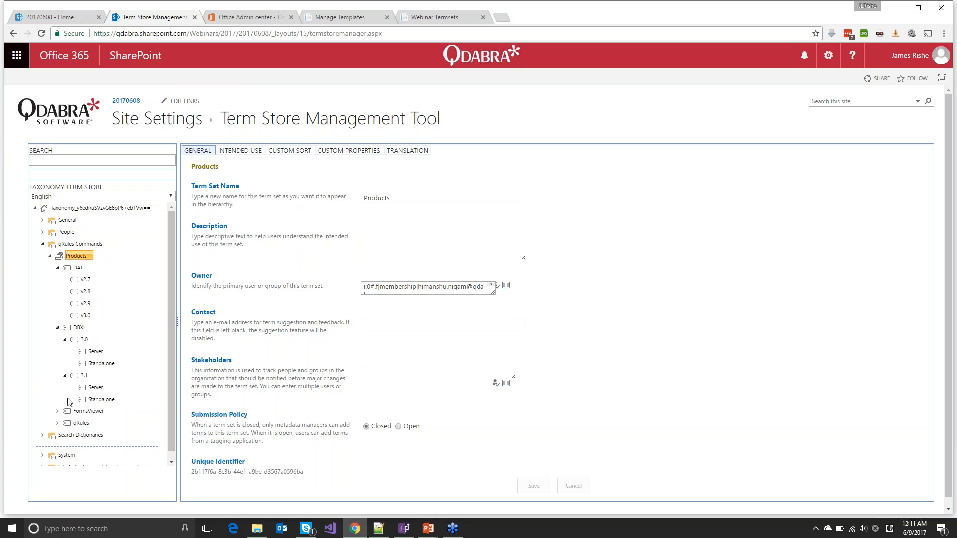
scroll(68, 405, down, 1)
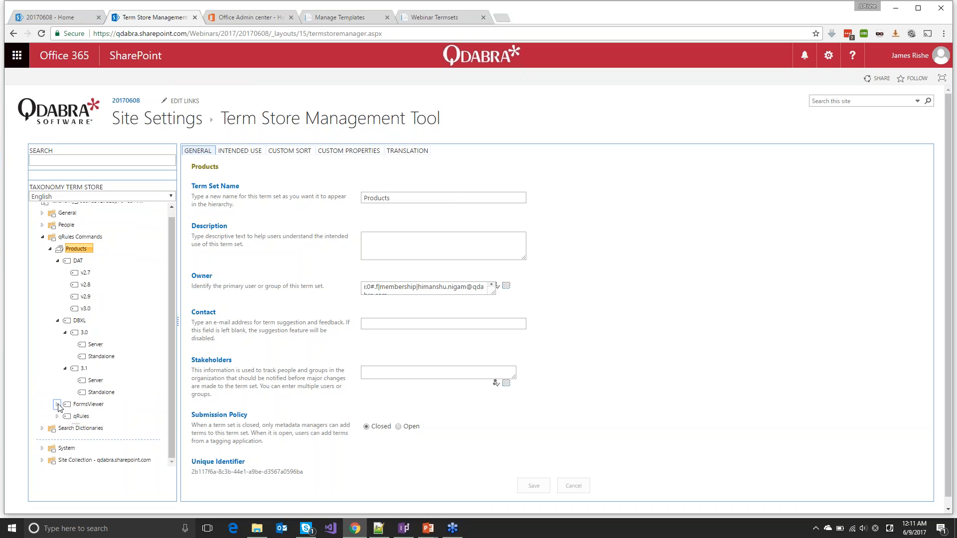
click(57, 404)
click(57, 453)
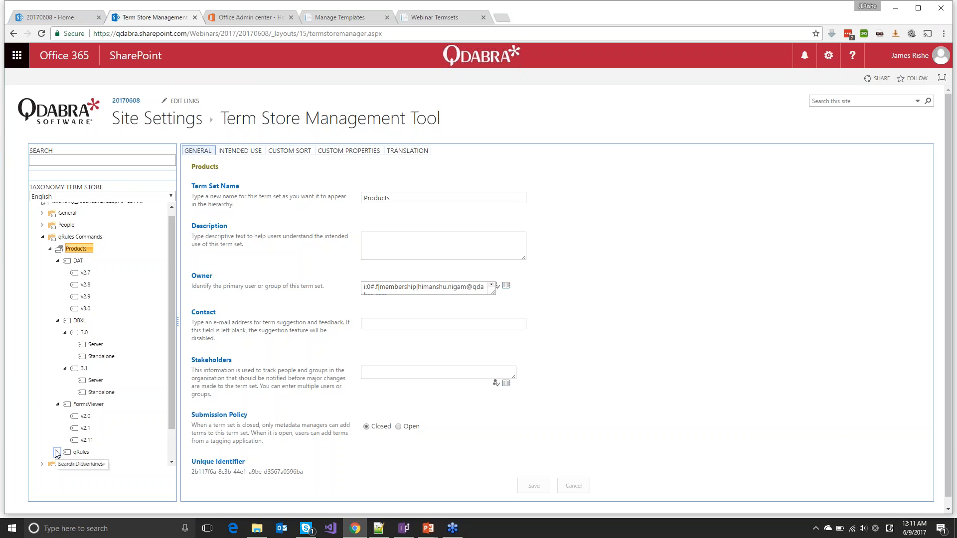
scroll(74, 310, down, 2)
scroll(74, 310, down, 1)
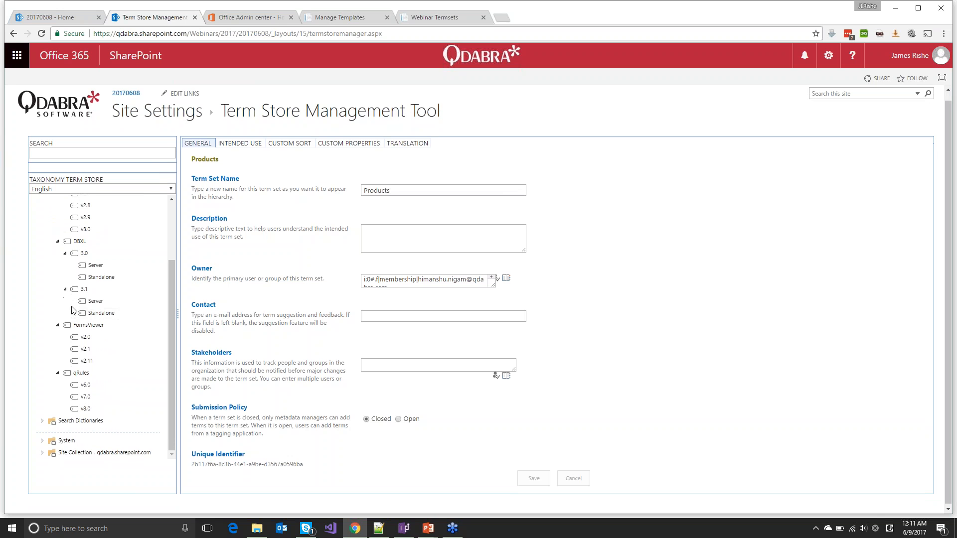
scroll(70, 249, up, 3)
click(154, 199)
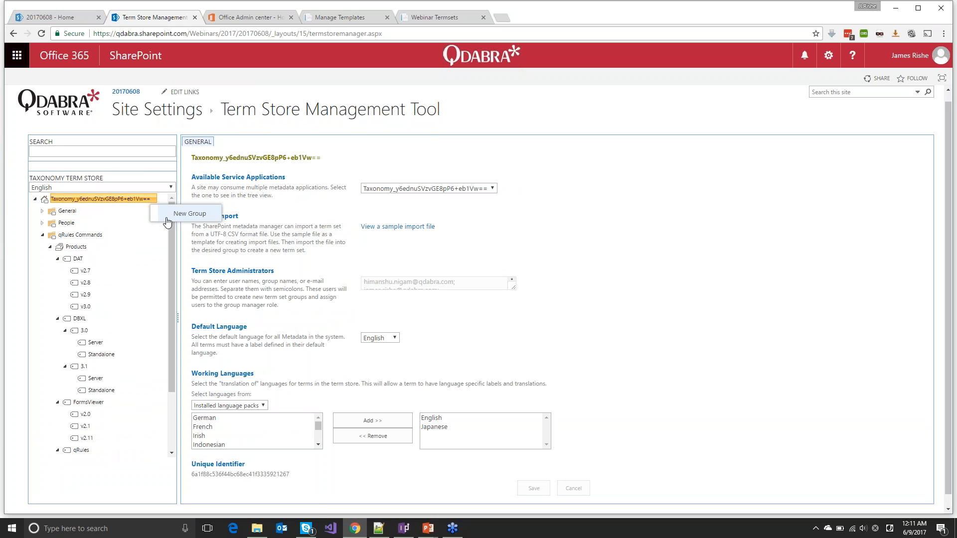
Add a new term store group named My New Group
click(189, 213)
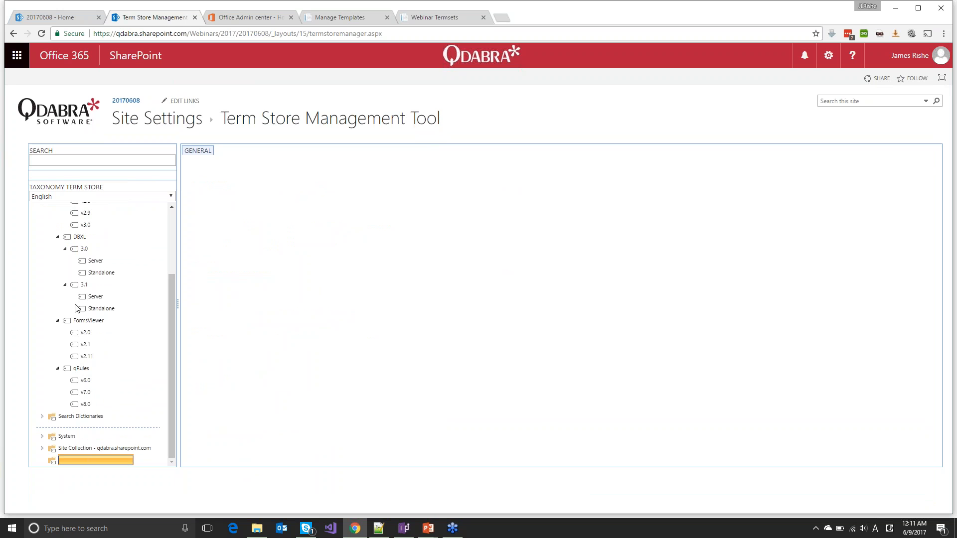
text(My New Group)
key(Return)
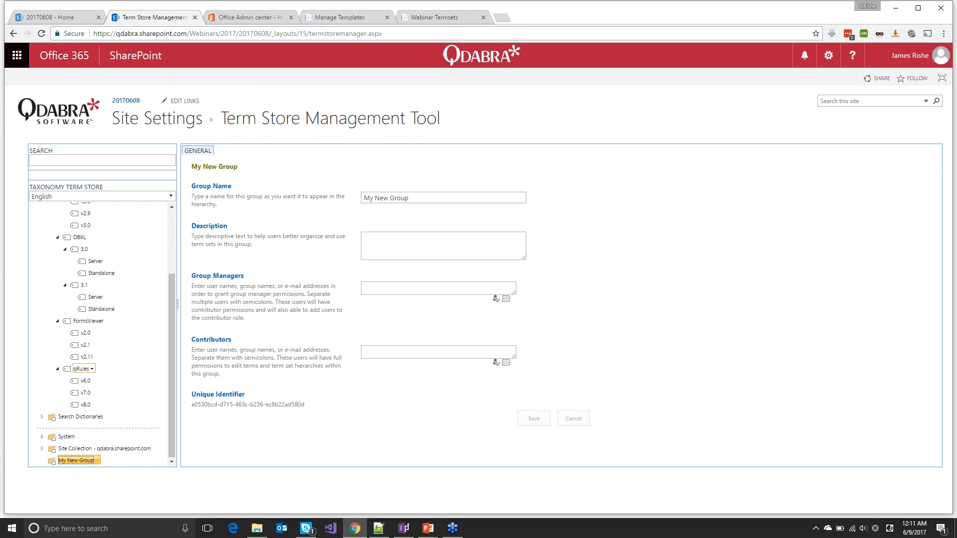
Create a new child term v3.1 under DAT in the Products term set
click(78, 246)
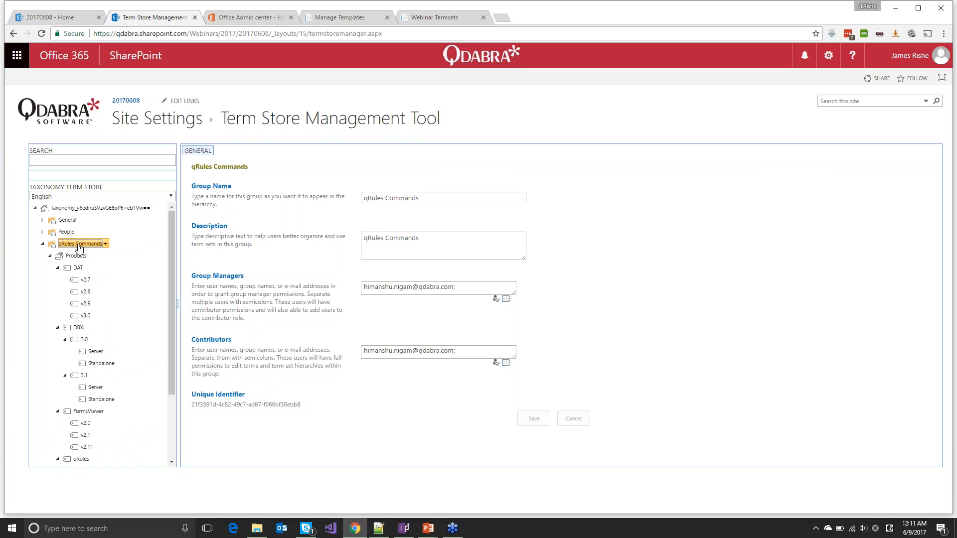
click(76, 255)
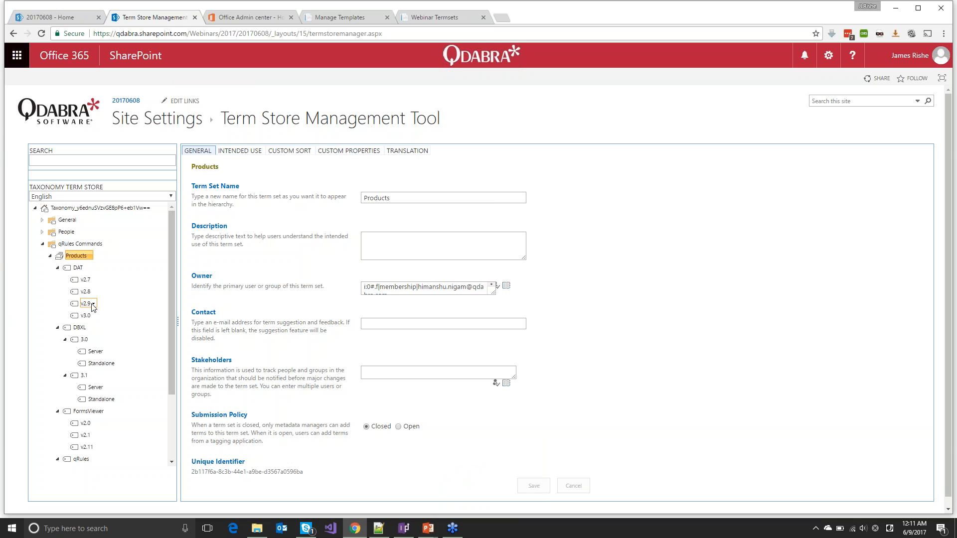
click(79, 268)
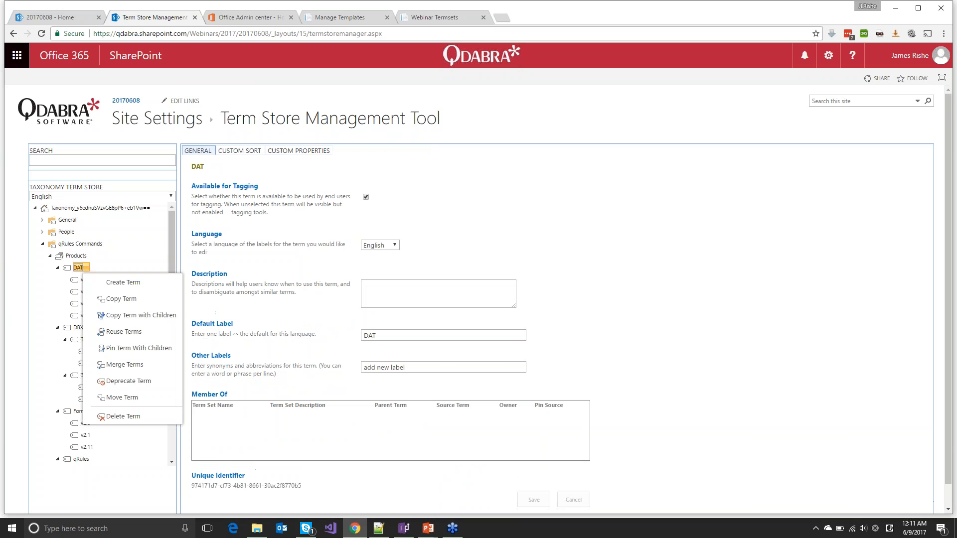
click(120, 291)
text(v3.1)
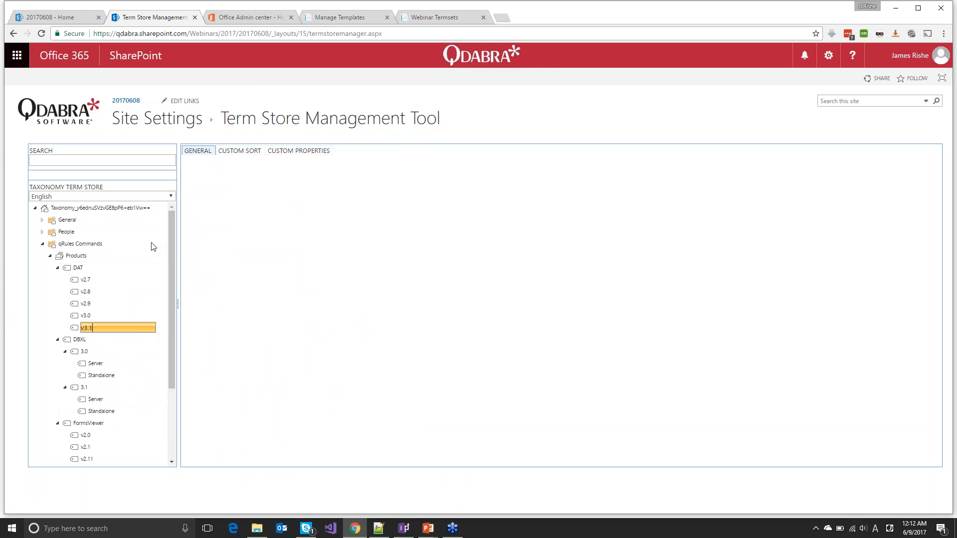
key(Return)
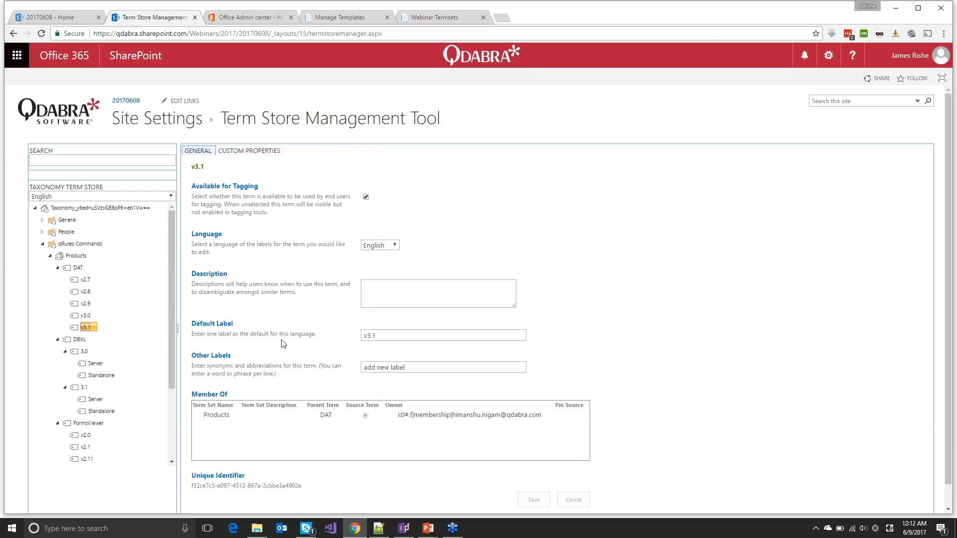
scroll(424, 393, down, 1)
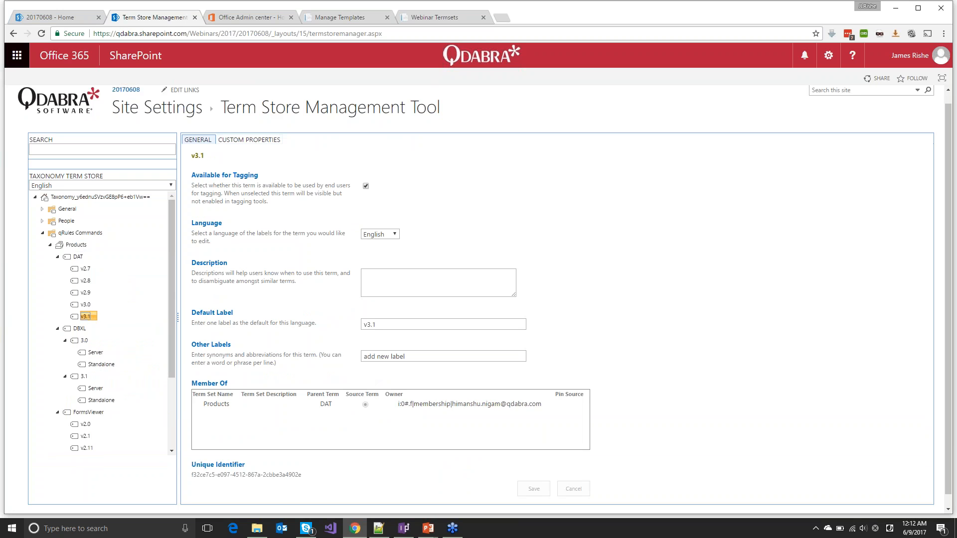
click(429, 530)
Advance the slide show to the Create a Managed Metadata Column slide, then return to the browser
click(457, 498)
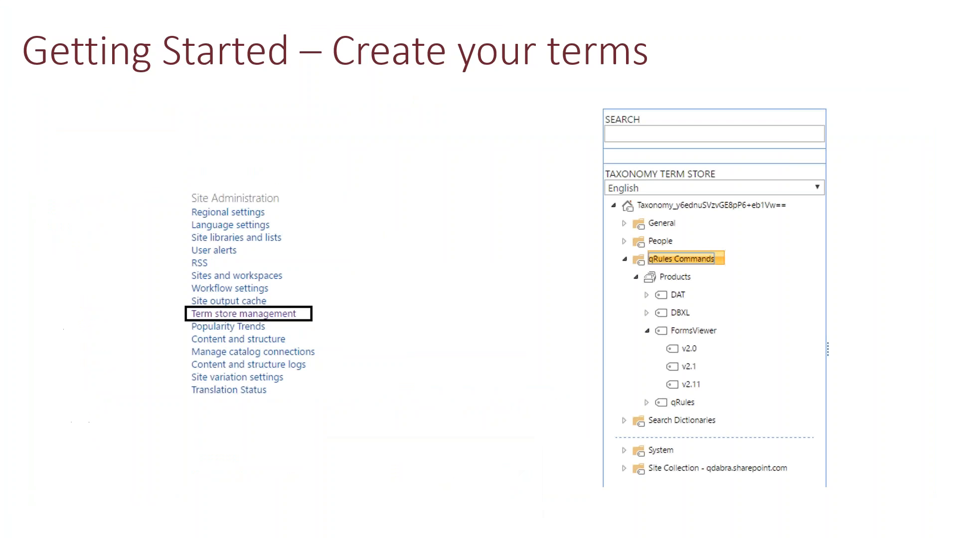
key(Right)
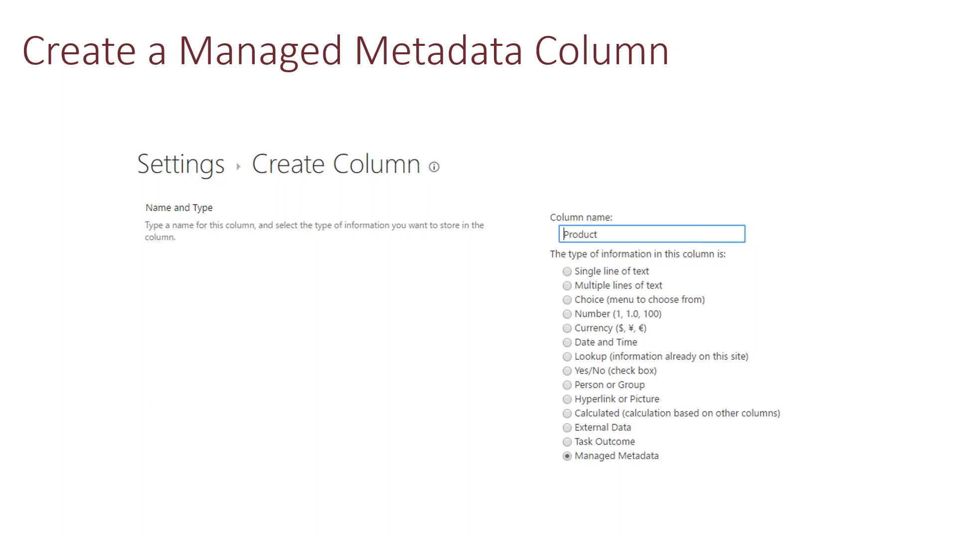
key(alt+Tab)
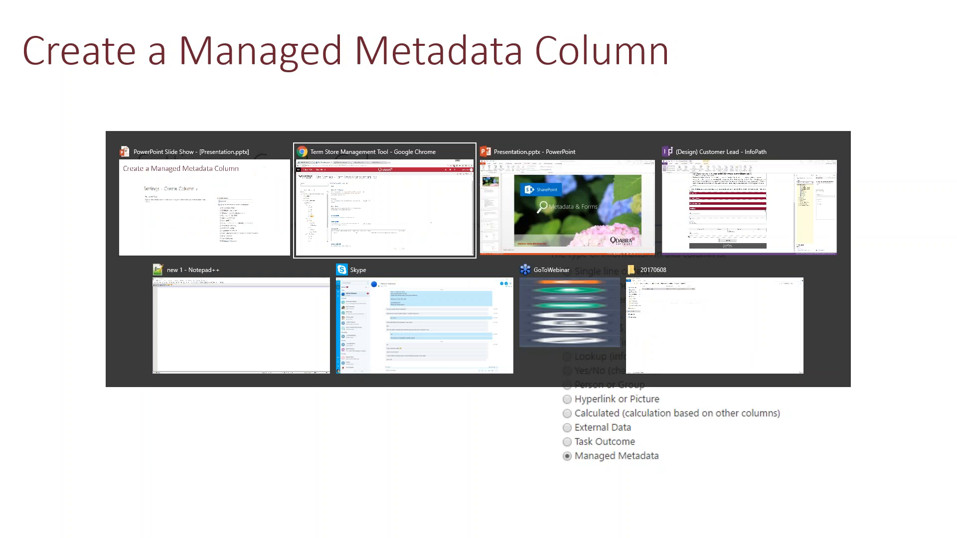
Open the Leads list's List Settings and start a new column with Create column
click(39, 18)
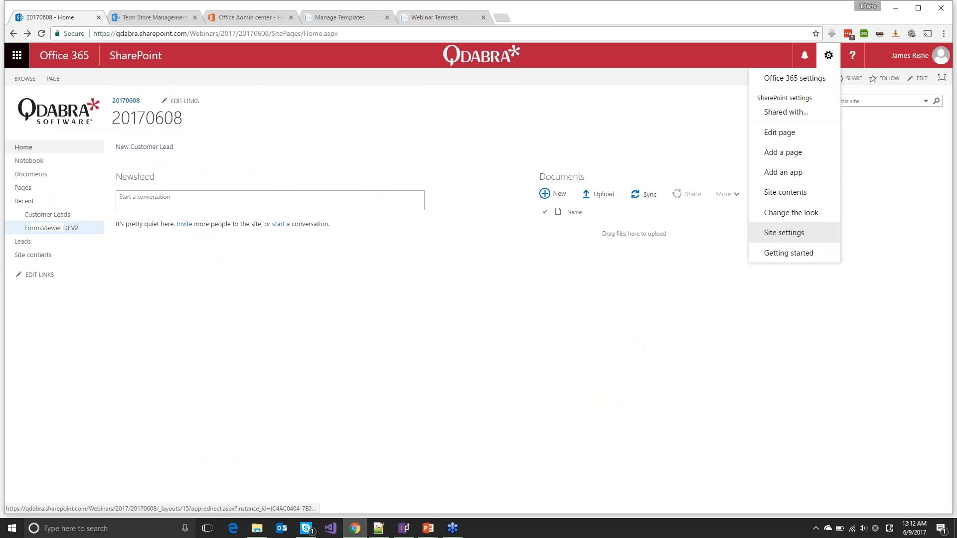
click(828, 60)
click(827, 60)
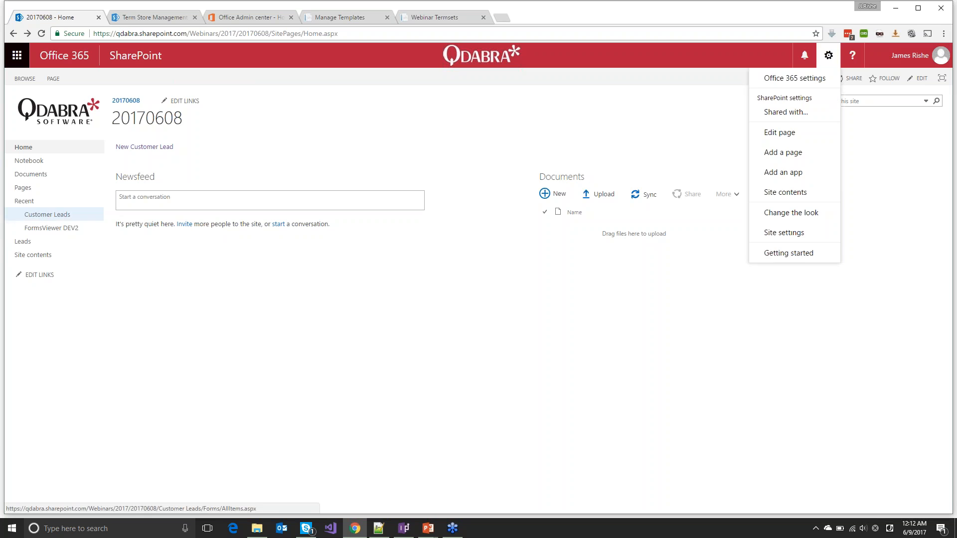
click(23, 242)
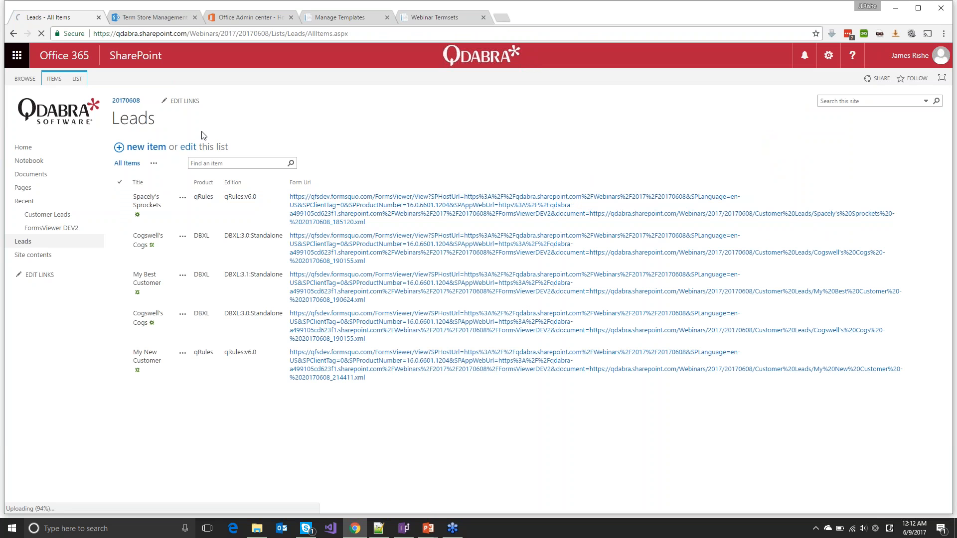
click(76, 83)
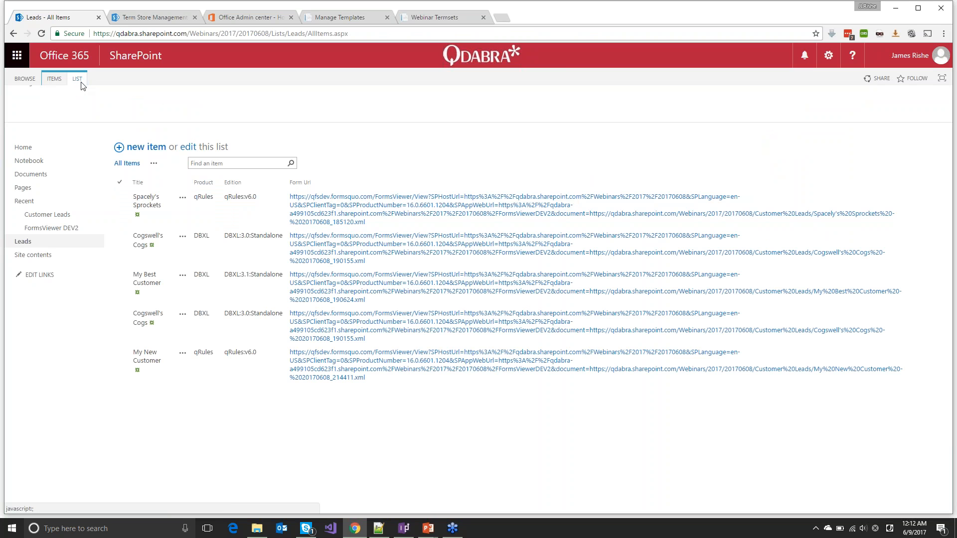
click(512, 118)
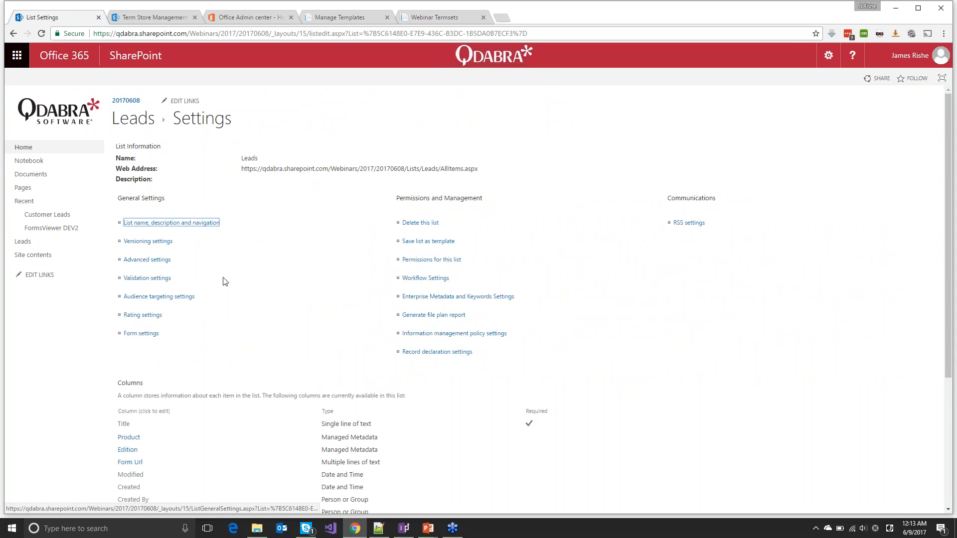
scroll(222, 280, down, 3)
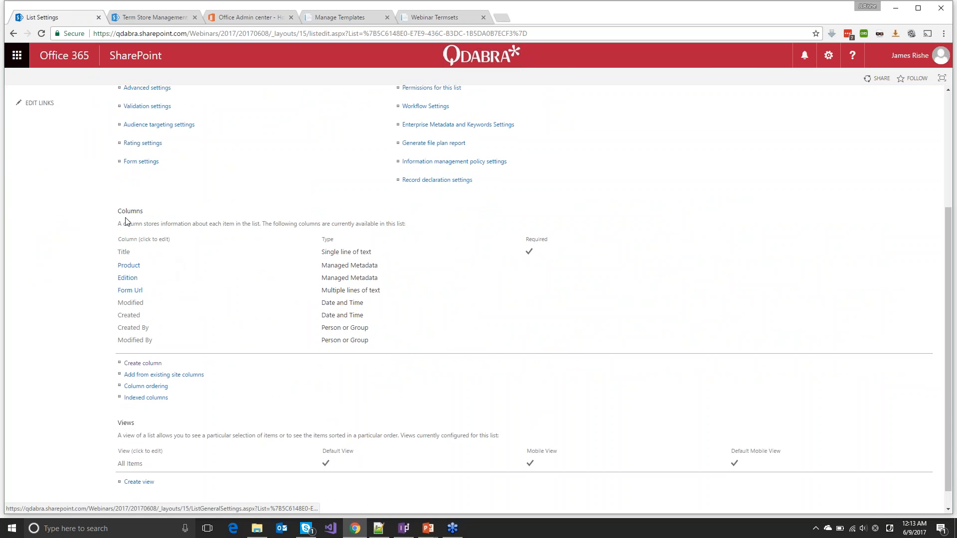
click(155, 369)
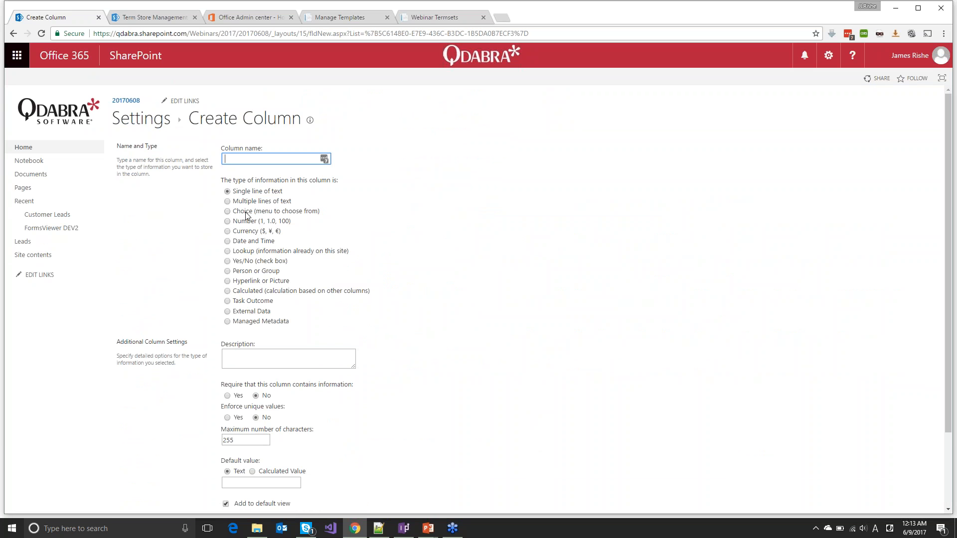
Name the new column Product 2 and make it a Managed Metadata column
text(Product 2)
click(227, 322)
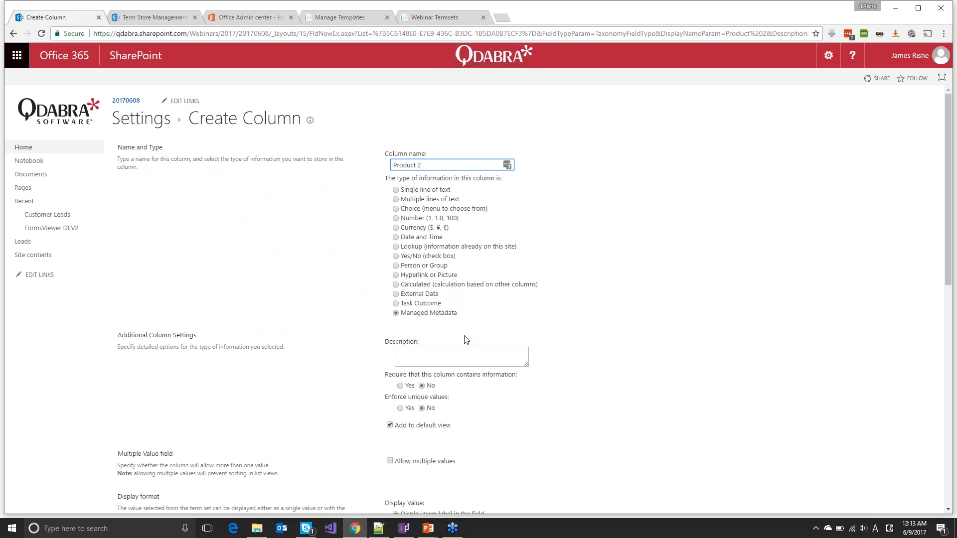
scroll(615, 273, down, 7)
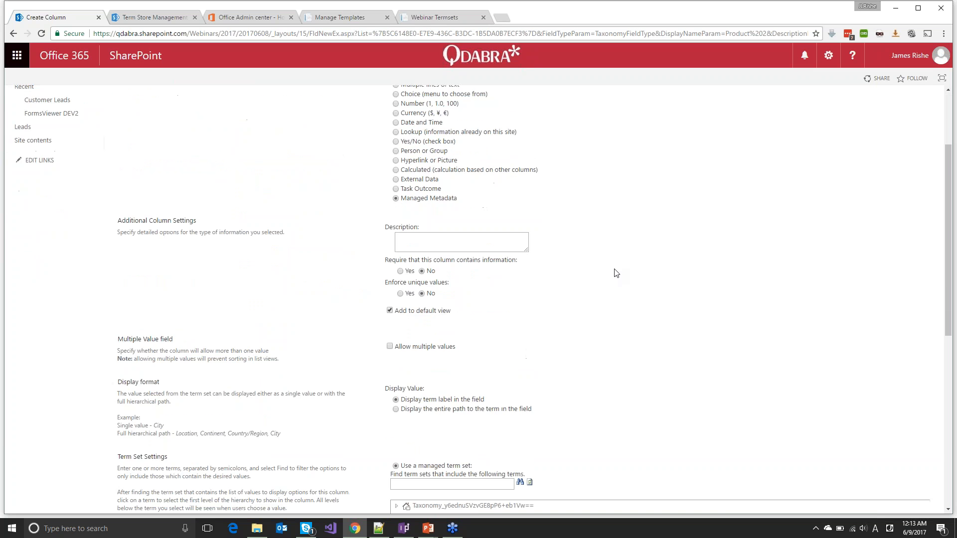
scroll(616, 273, down, 1)
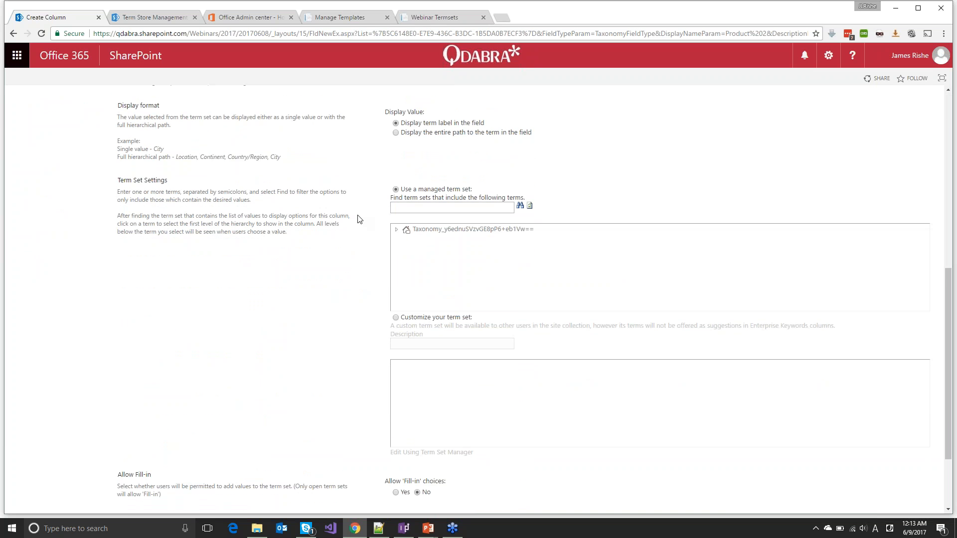
Search term sets for 'products', select qRules Commands > Products, then cancel the column
click(435, 209)
text(product)
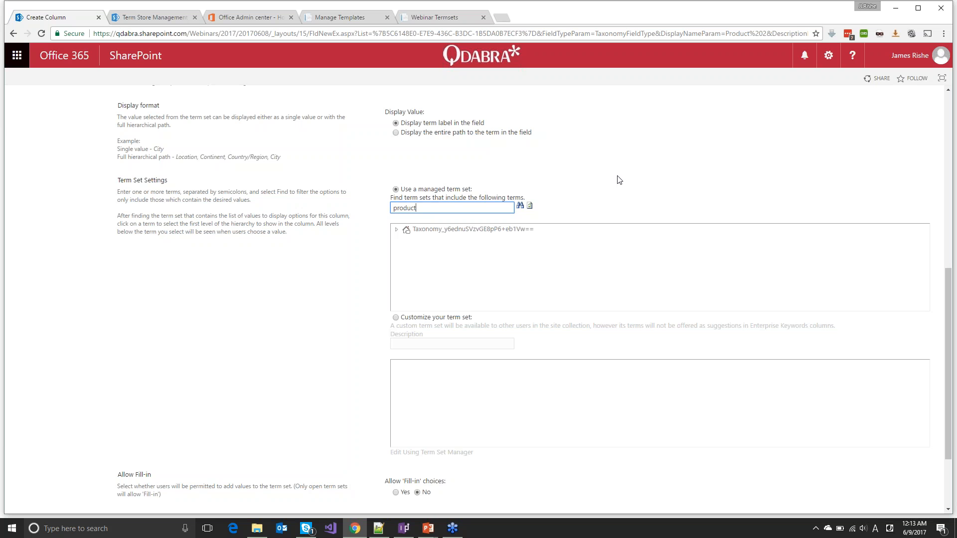
click(520, 206)
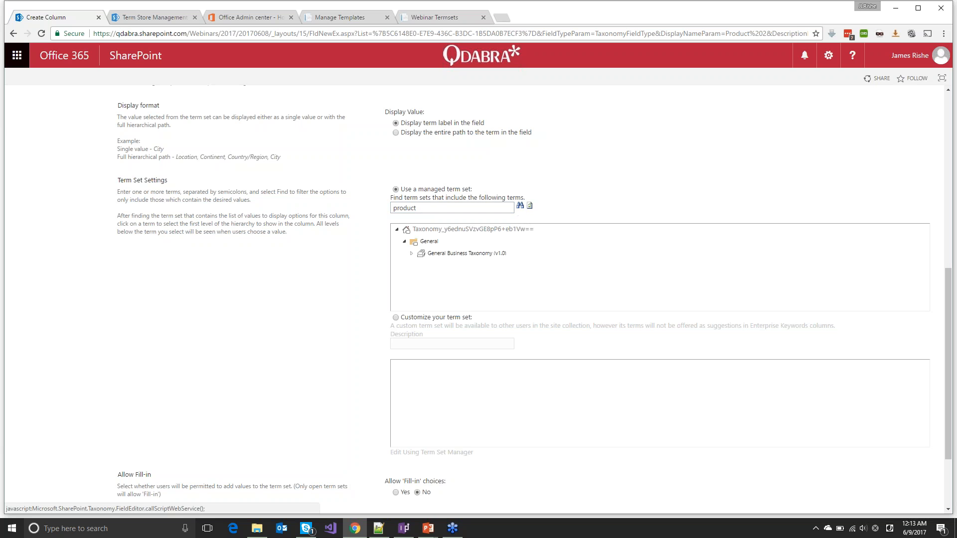
click(435, 209)
text(s)
click(520, 206)
click(442, 255)
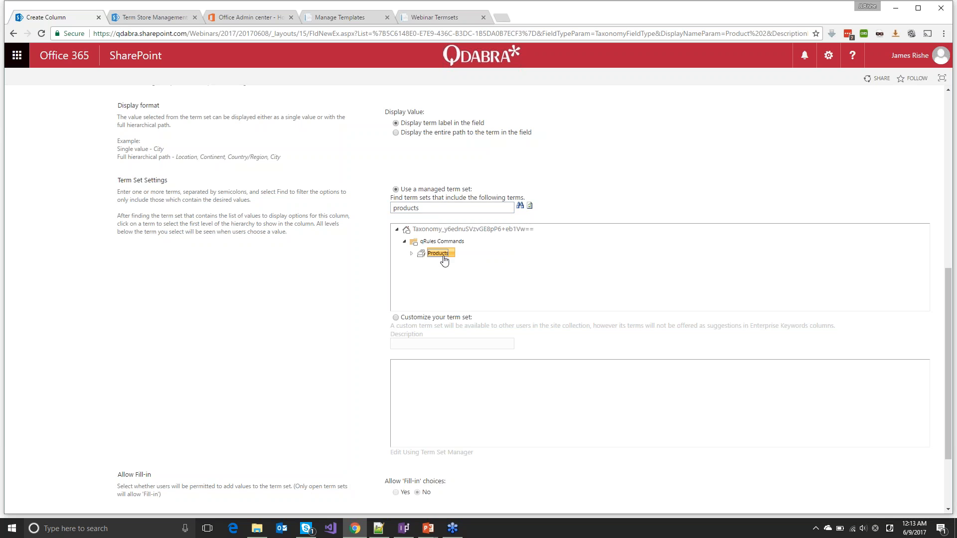
scroll(344, 336, down, 2)
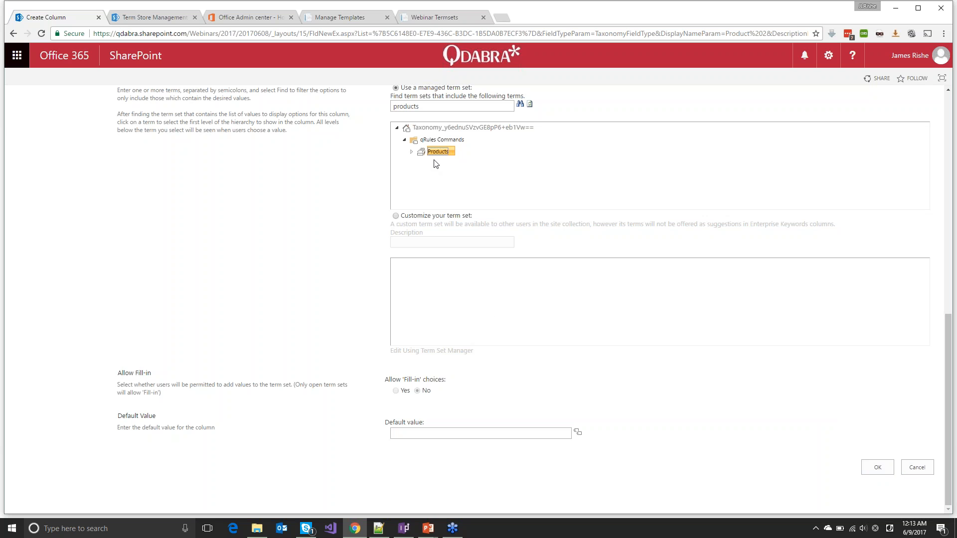
click(923, 468)
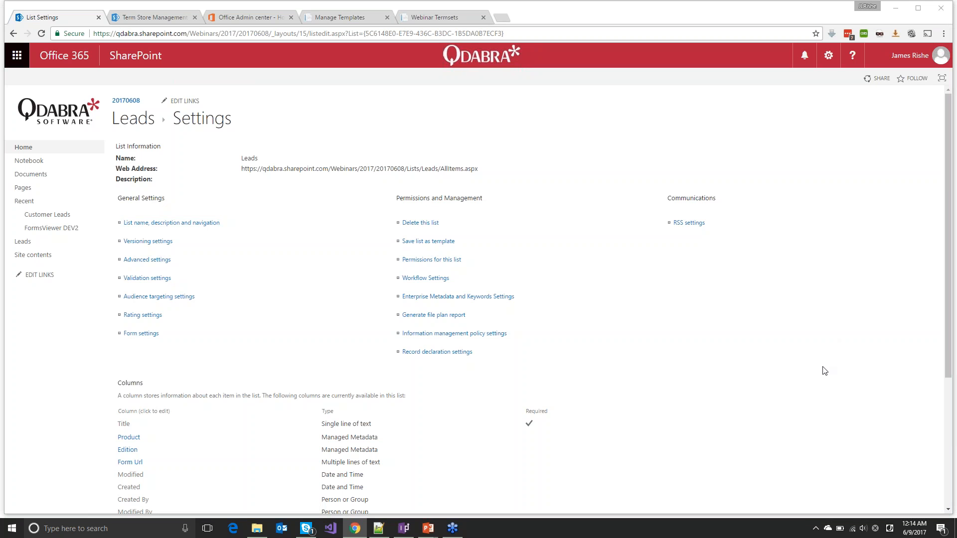
Get past the termsets QuickPoll and move from the Leads list settings back to the presentation
click(878, 389)
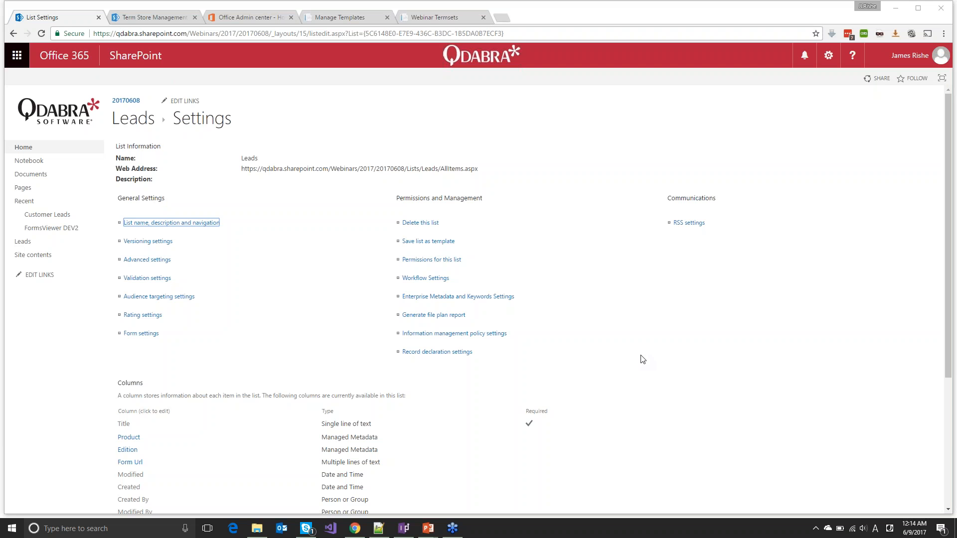
click(355, 122)
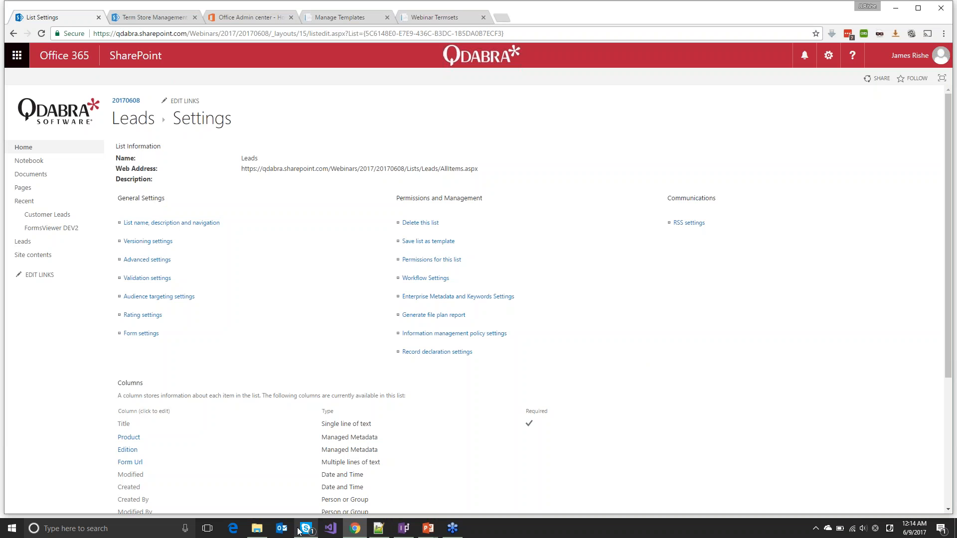
mouse_move(303, 532)
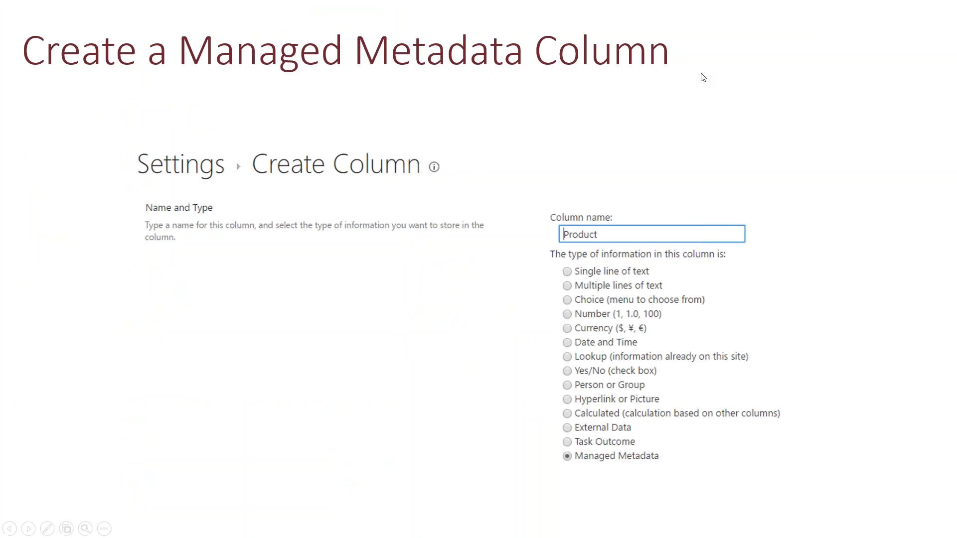
Advance to the TermSets overview slide, then search Windows for 'qrules' to find qRules Injector
click(704, 77)
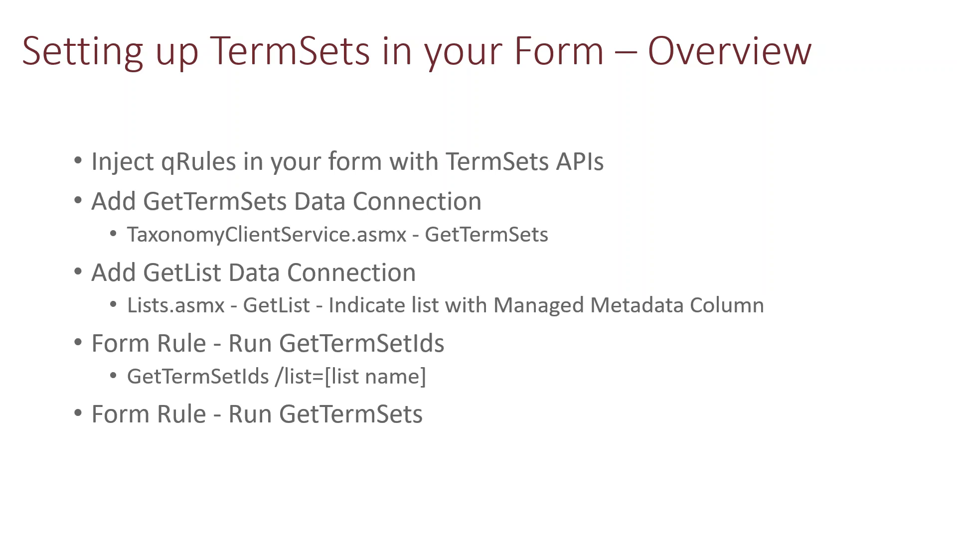
key(super)
text(qrules)
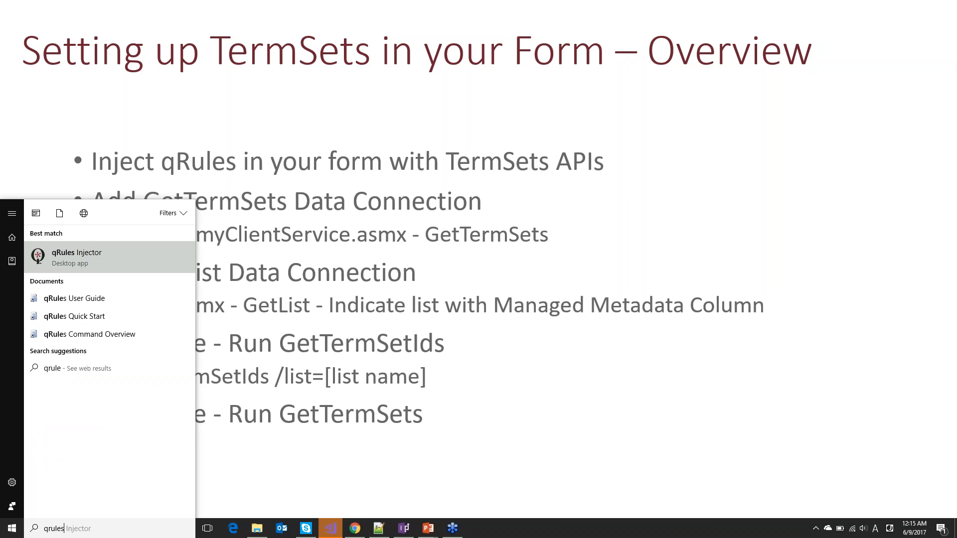
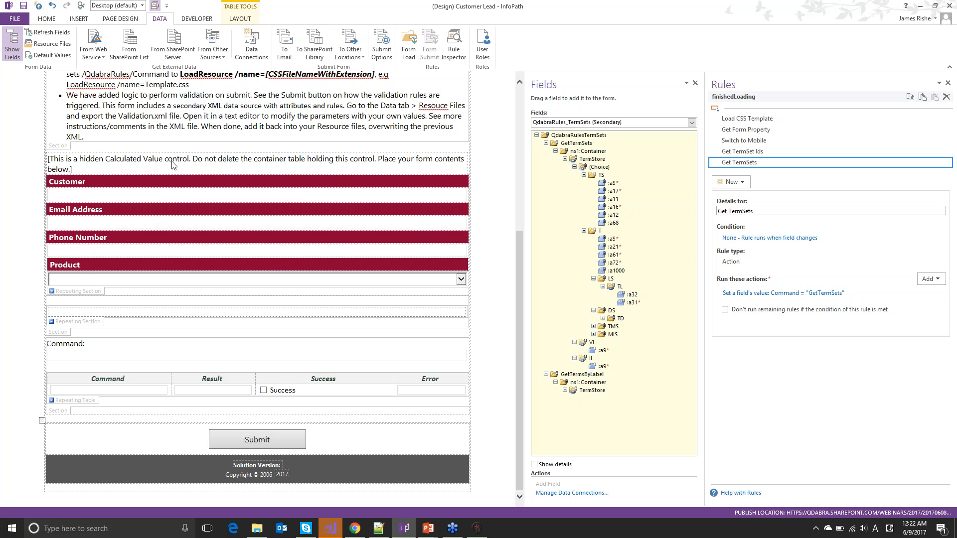
Check which fields the Customer, Email Address and Phone Number controls are bound to
scroll(172, 160, up, 3)
scroll(68, 143, up, 1)
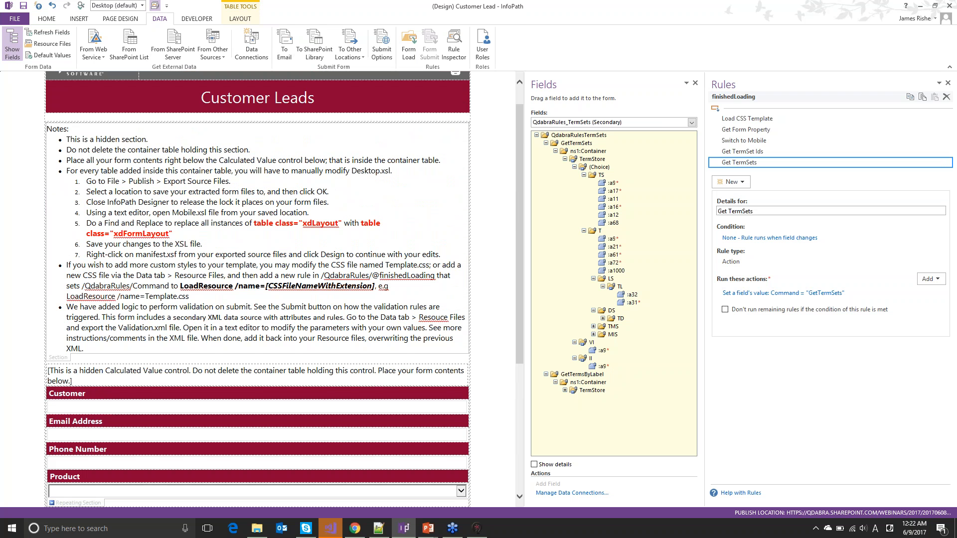
scroll(192, 97, up, 1)
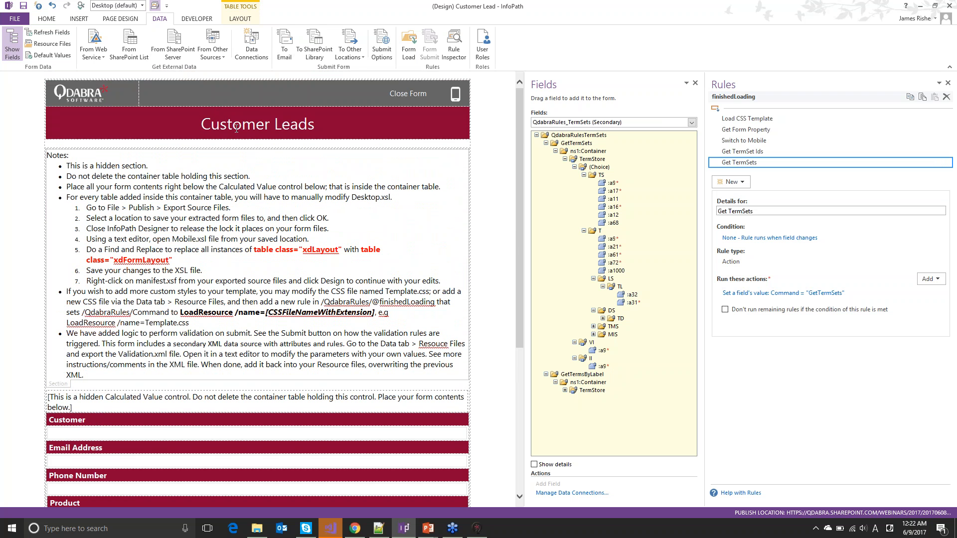
scroll(234, 126, down, 4)
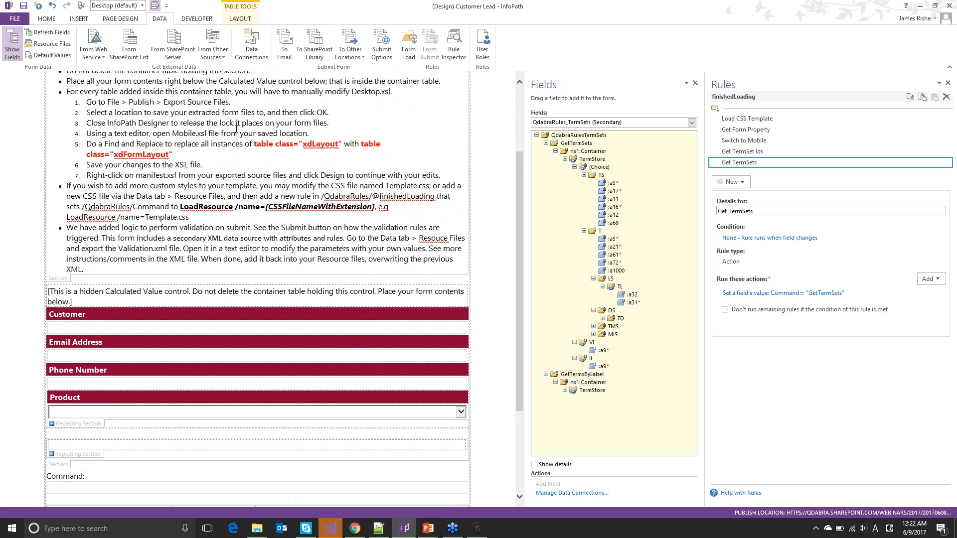
scroll(236, 130, up, 4)
click(236, 129)
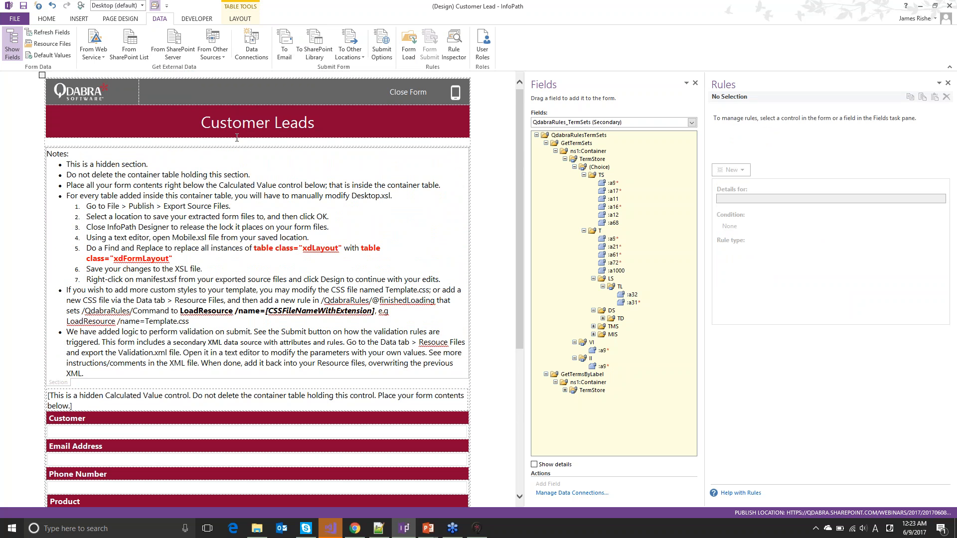
scroll(236, 138, down, 5)
click(183, 297)
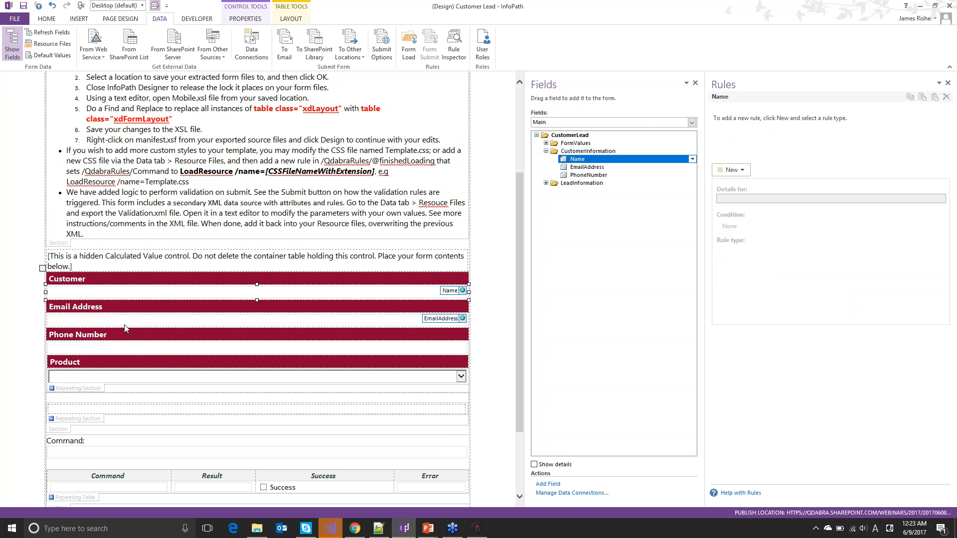
click(142, 321)
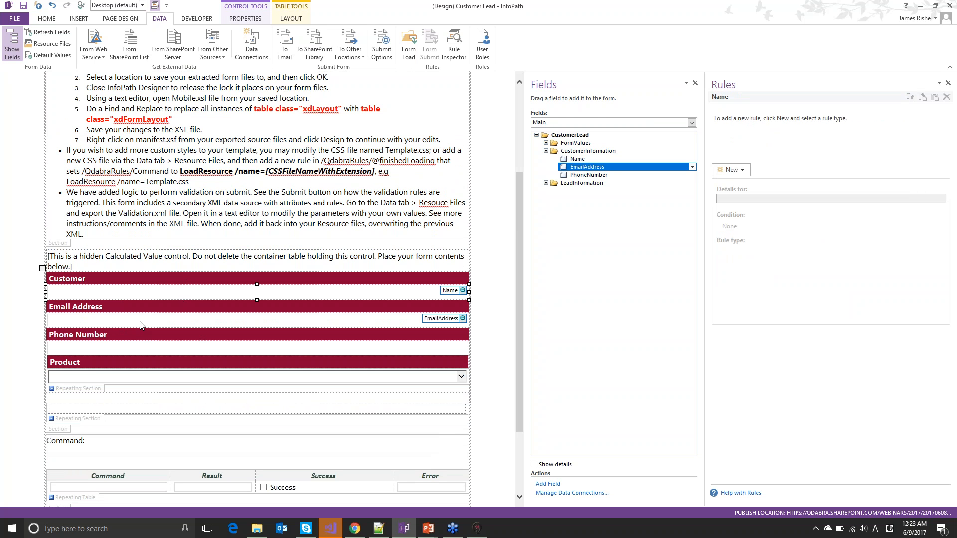
click(146, 351)
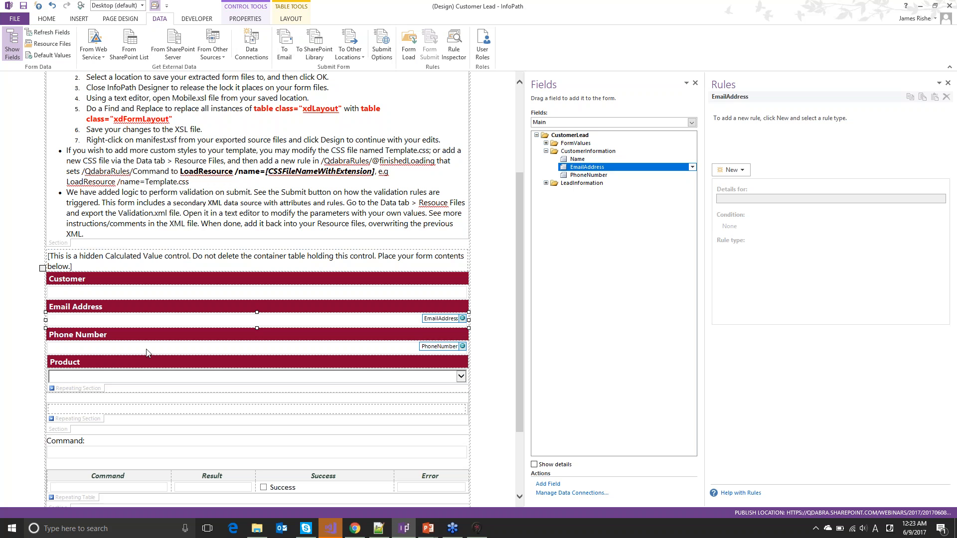
Select the Product section and expand ProductHierarchyLevel to show Term, TermId, TermPath and ParentPath
click(89, 389)
scroll(257, 289, down, 2)
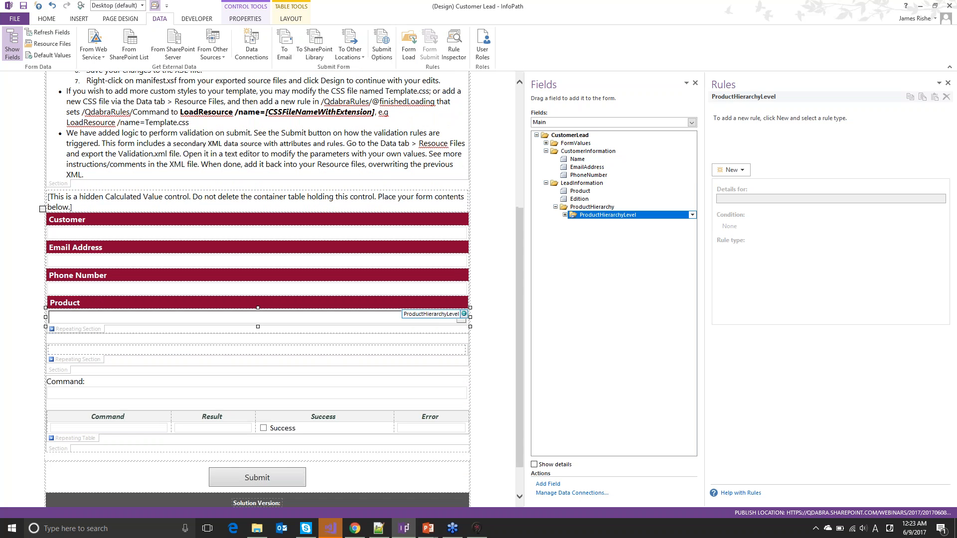
click(566, 215)
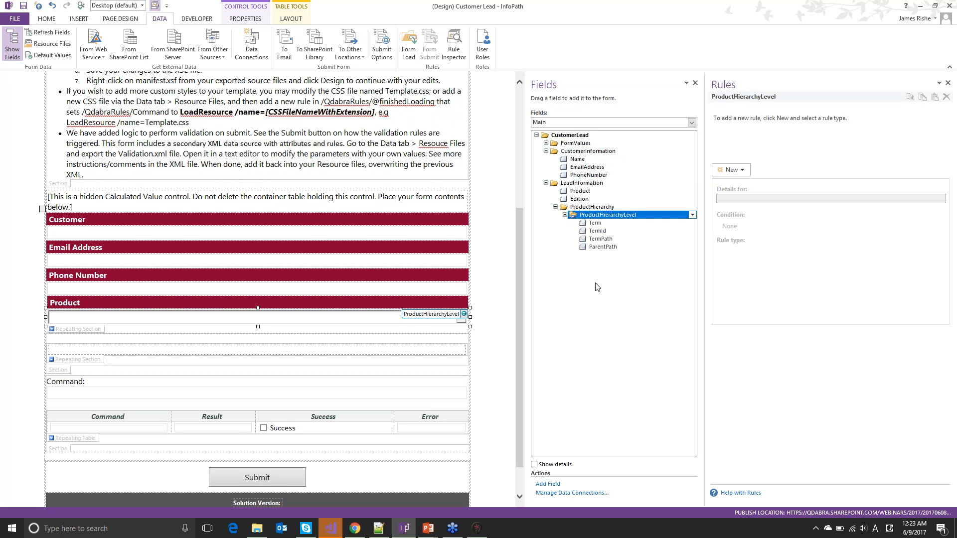
Switch to Chrome, go to the 20170608 site home and launch a new Customer Lead form
key(alt+Tab)
key(alt+Tab)
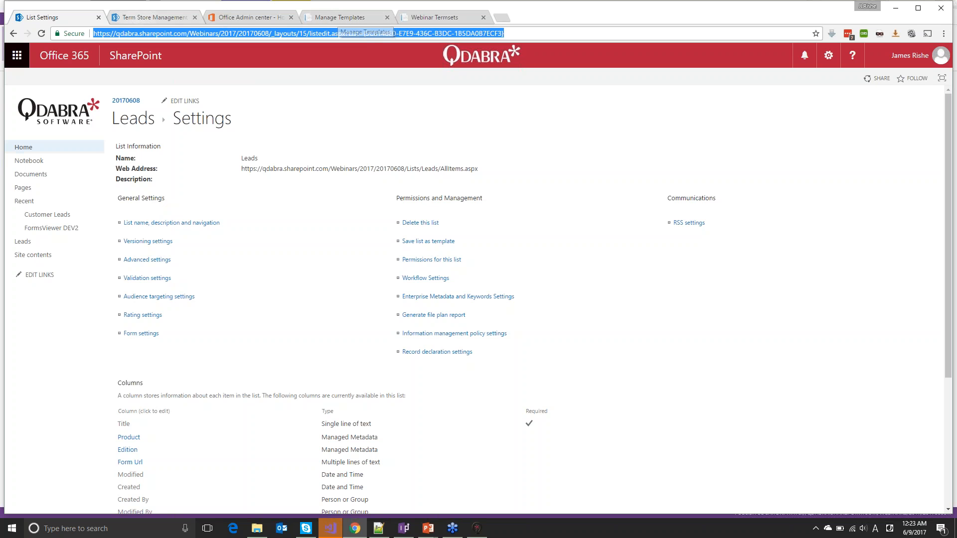
click(125, 101)
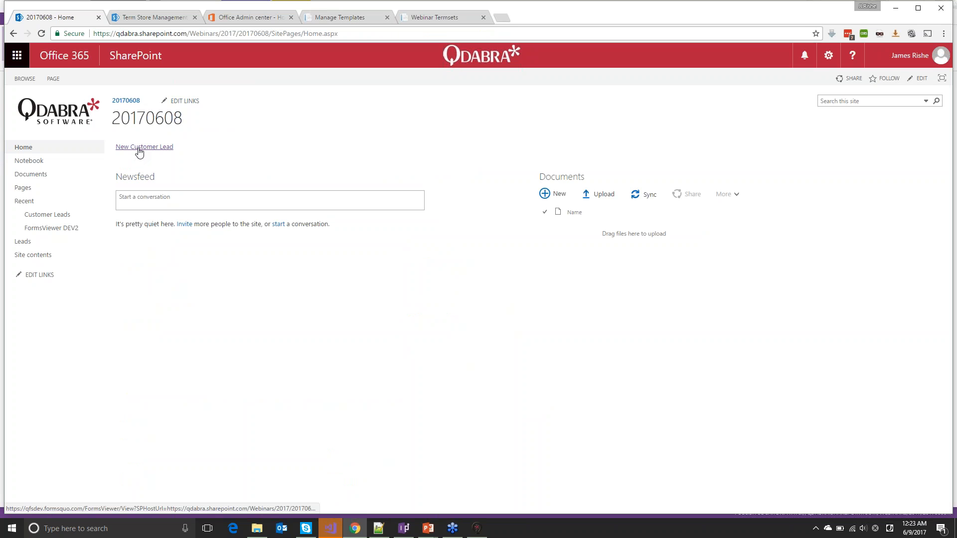
click(139, 149)
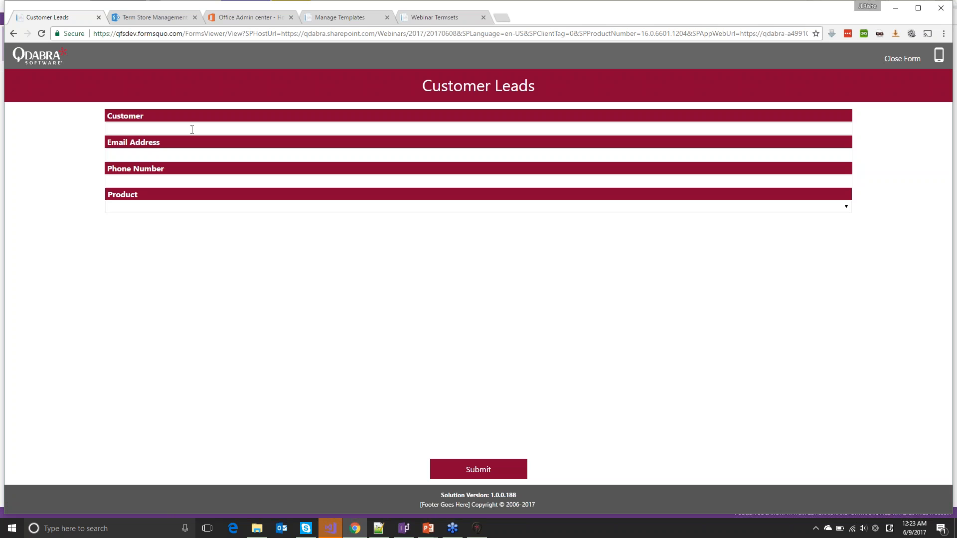
Enter the lead's customer name, e-mail address and phone number in the form
click(194, 129)
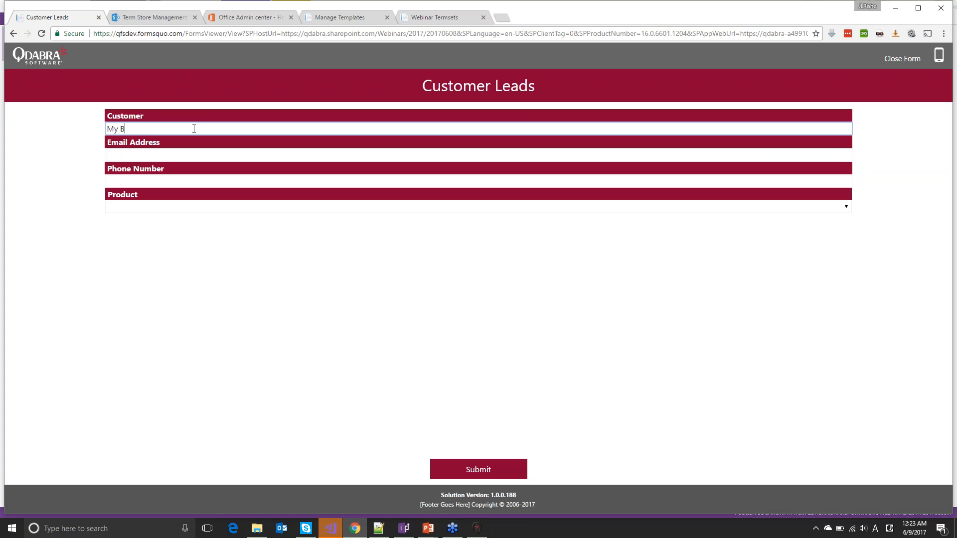
text(My Coolest Customer)
click(225, 155)
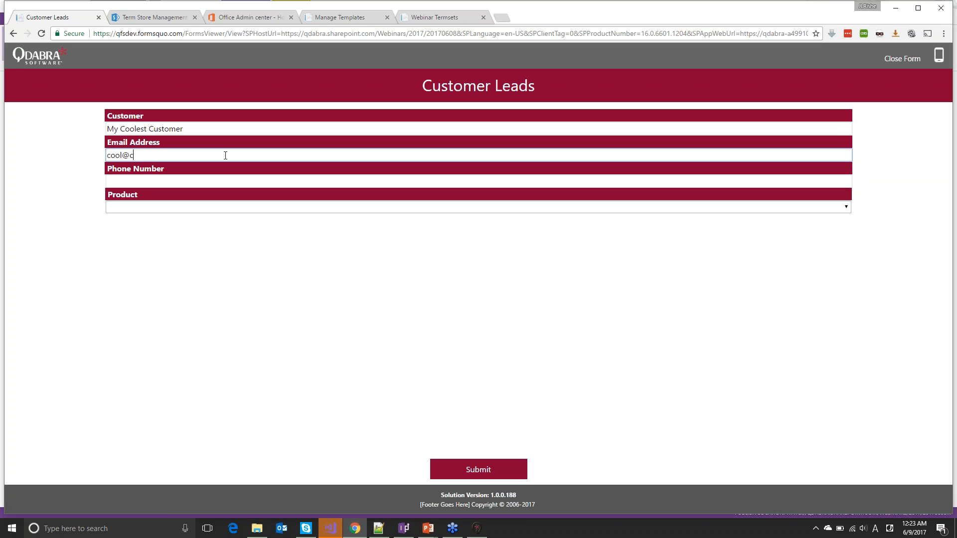
key(Tab)
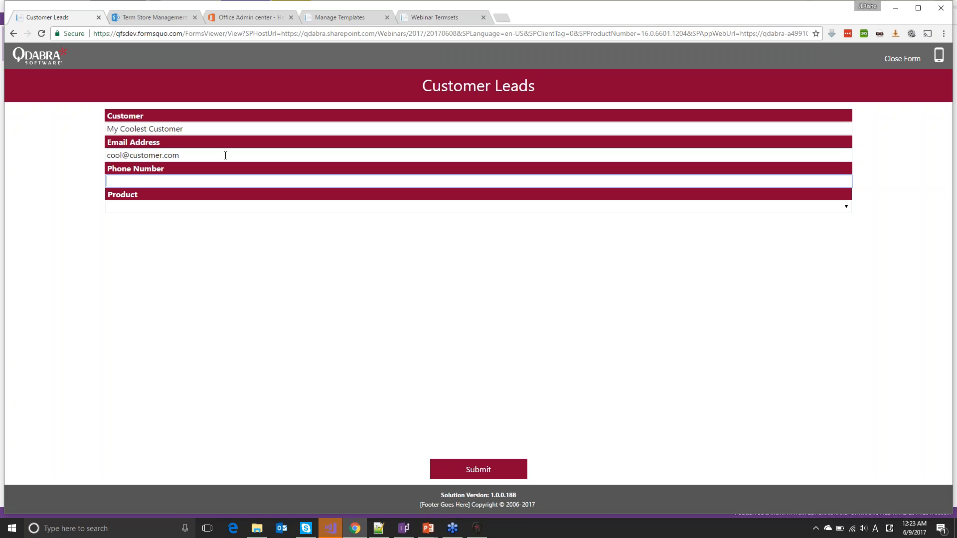
text(111-222-3)
click(194, 207)
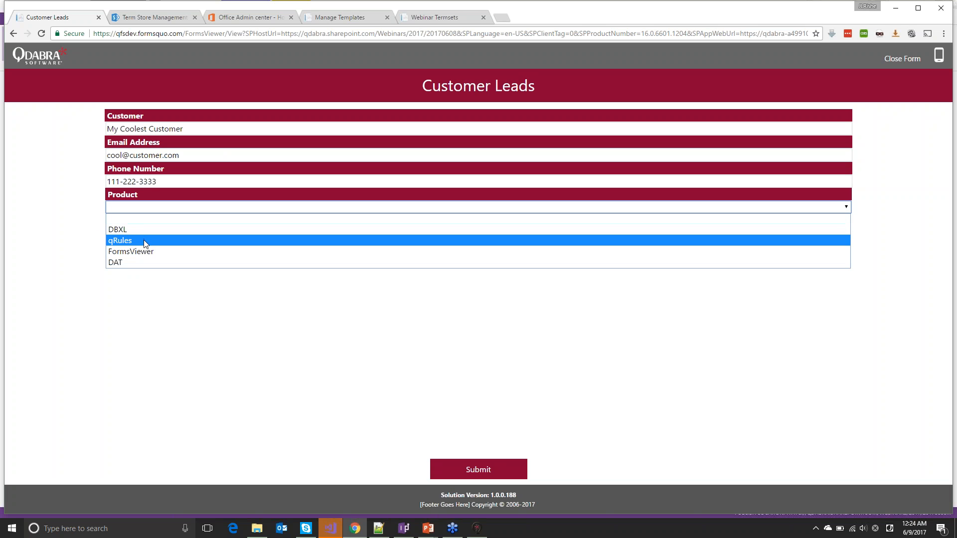
Collapse the DAT, DBXL and FormsViewer terms in the term store, then return to the form
click(144, 16)
click(144, 17)
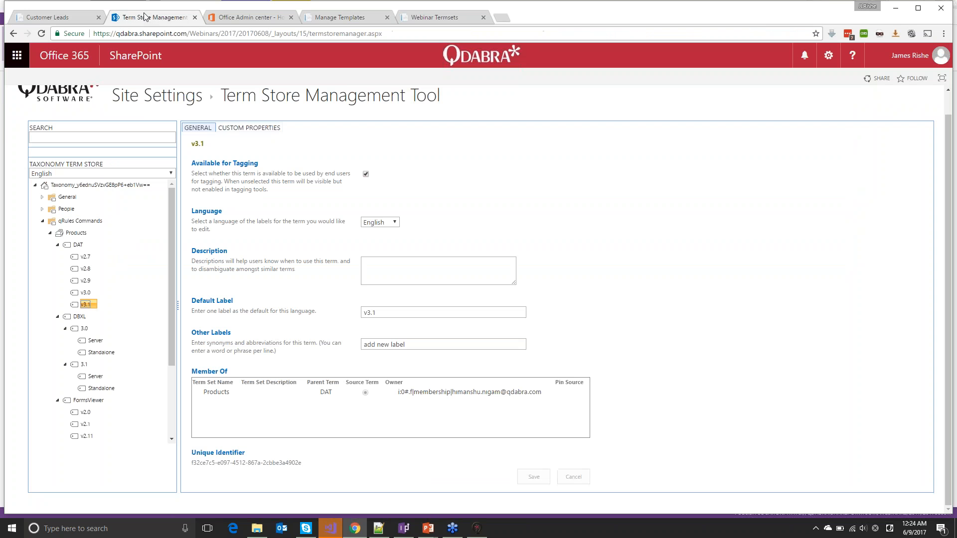
click(58, 245)
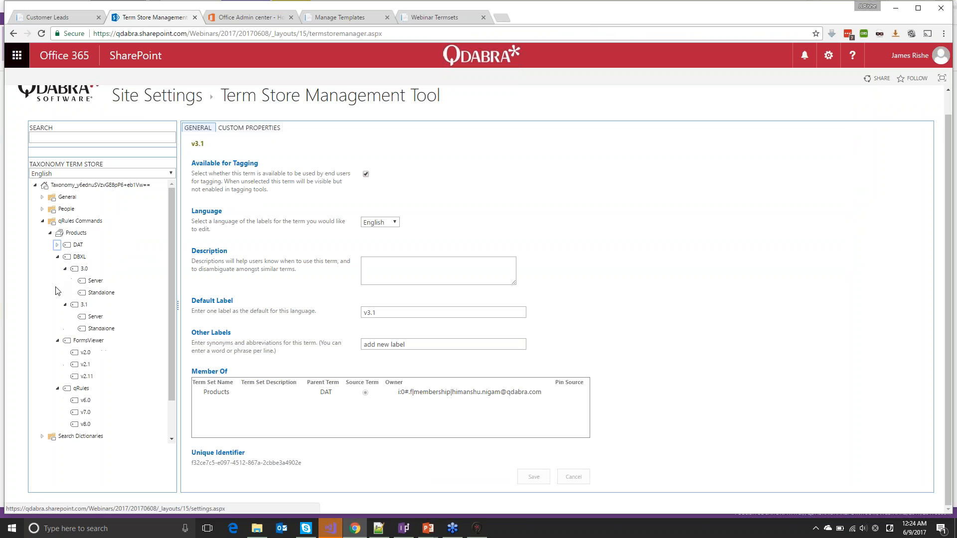
click(58, 257)
click(57, 257)
click(58, 269)
click(62, 23)
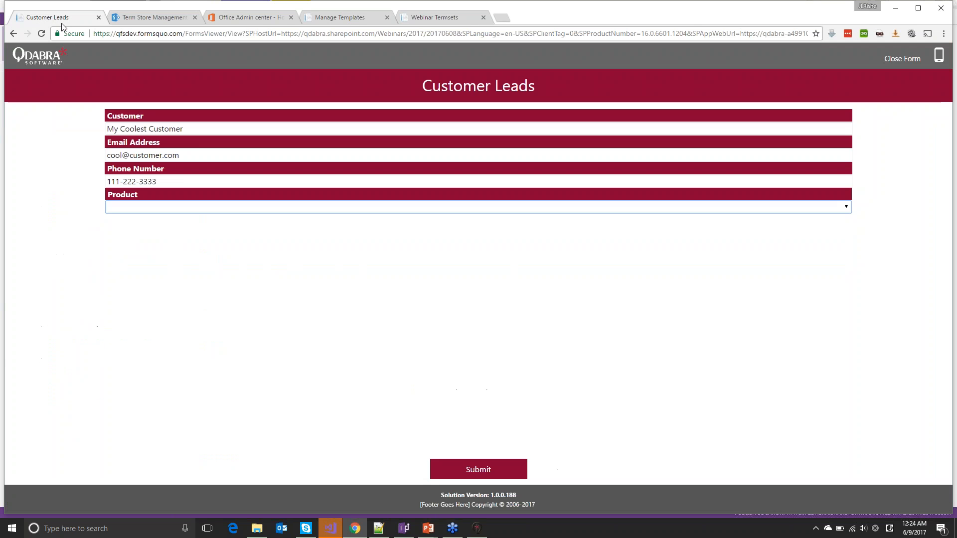
Choose product DBXL, version 3.0, edition Standalone
click(150, 208)
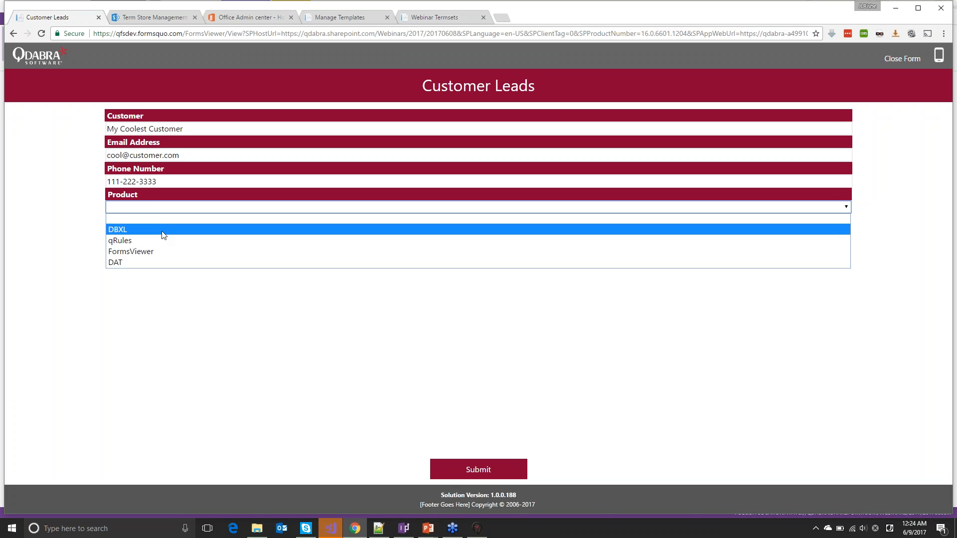
click(162, 230)
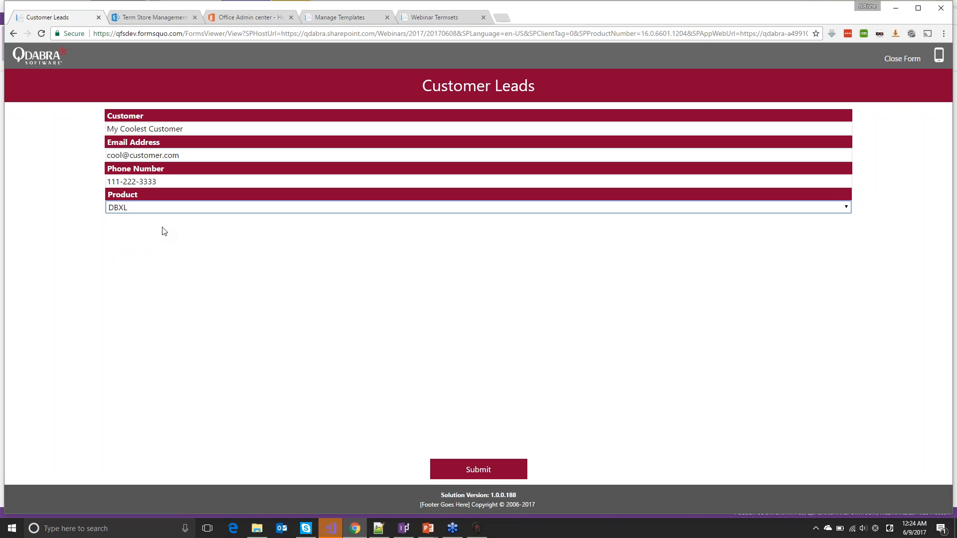
click(182, 222)
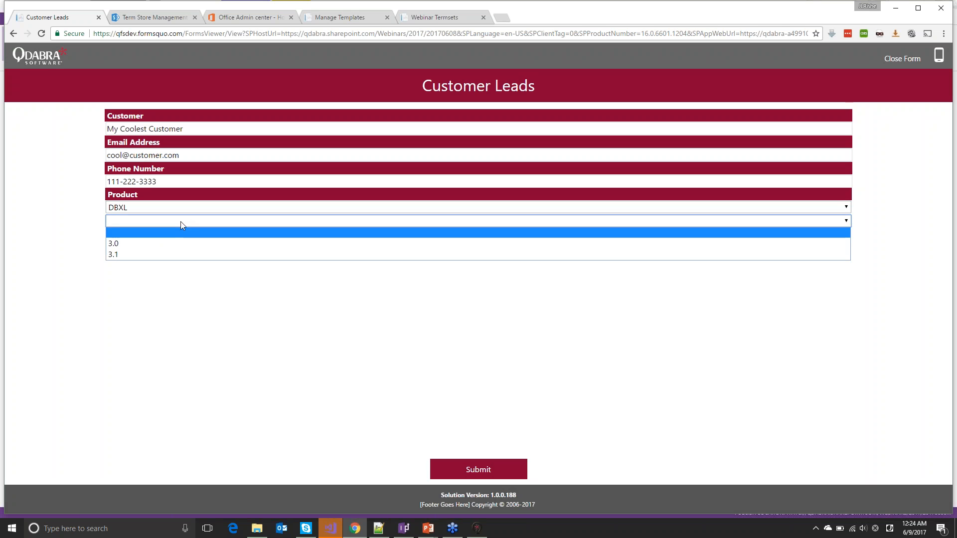
click(116, 246)
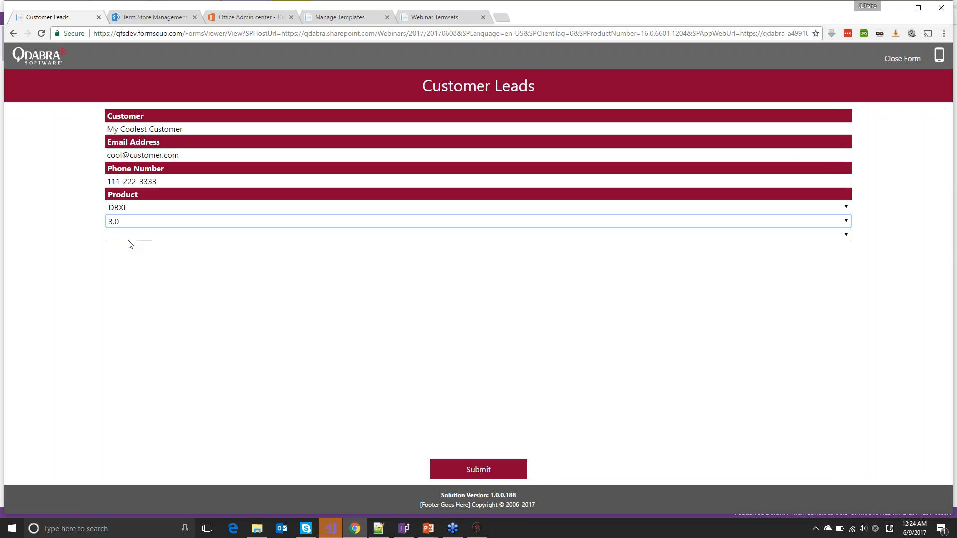
click(138, 235)
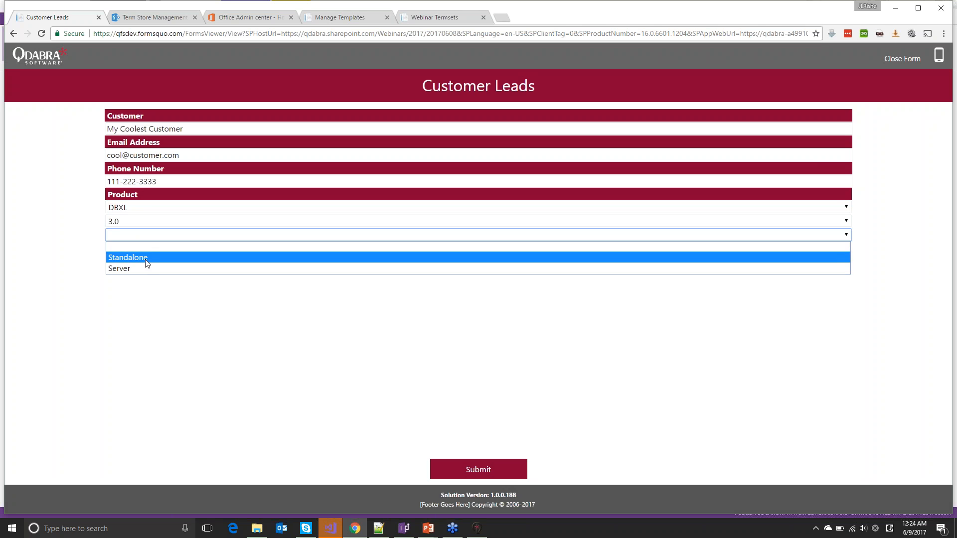
click(147, 258)
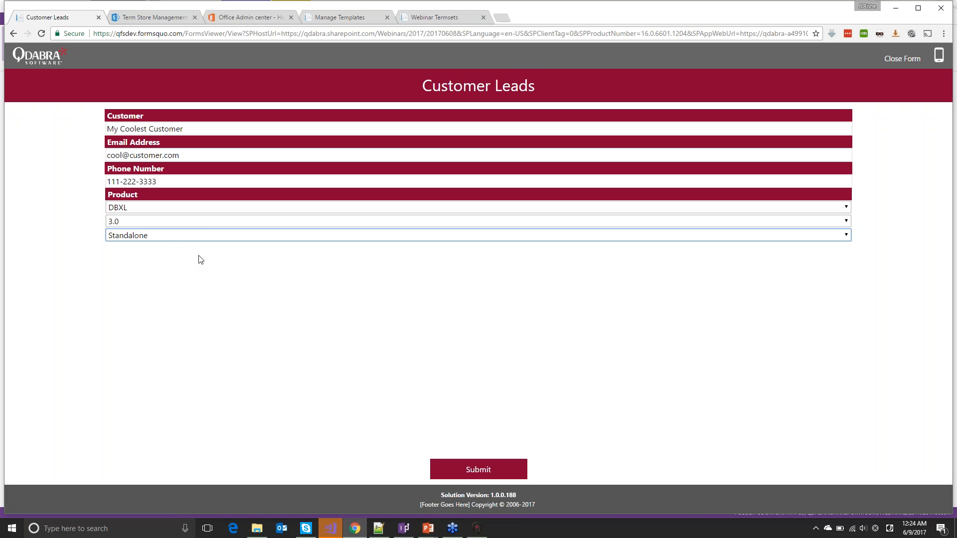
Change the product to qRules with version v6.0 and submit the lead
click(133, 210)
click(135, 241)
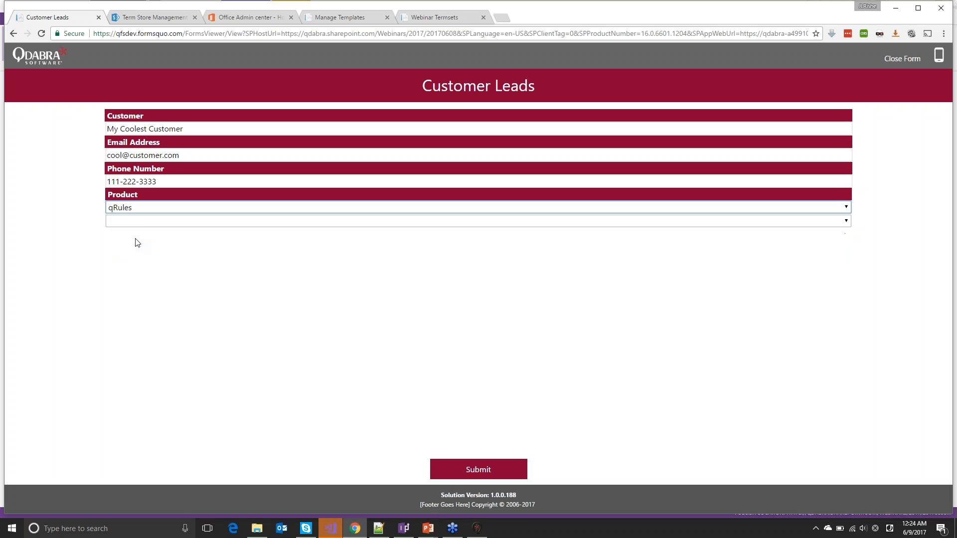
click(140, 222)
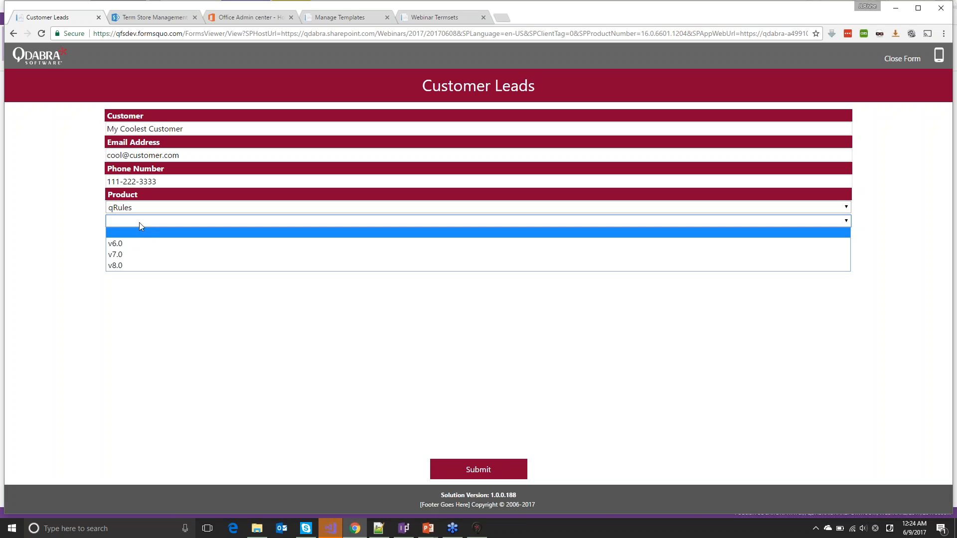
click(134, 256)
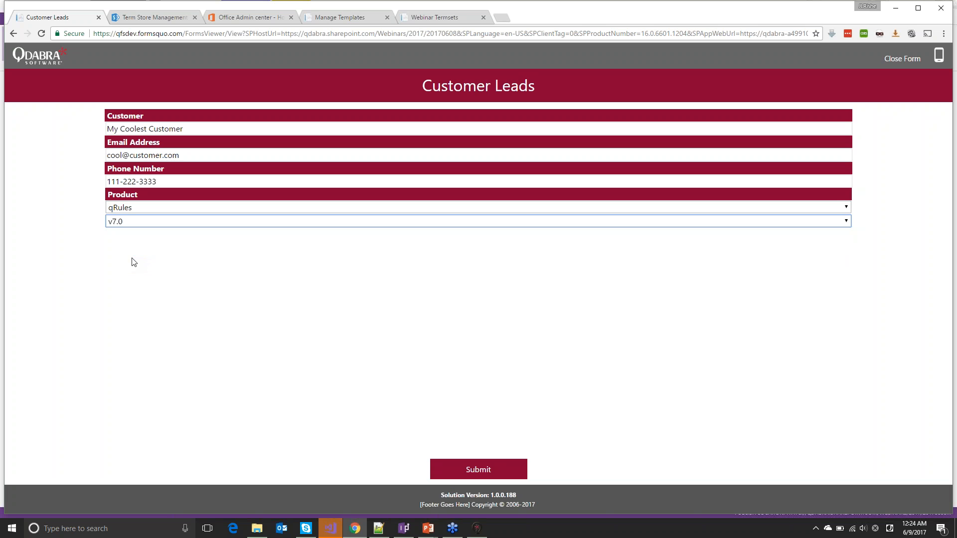
click(119, 222)
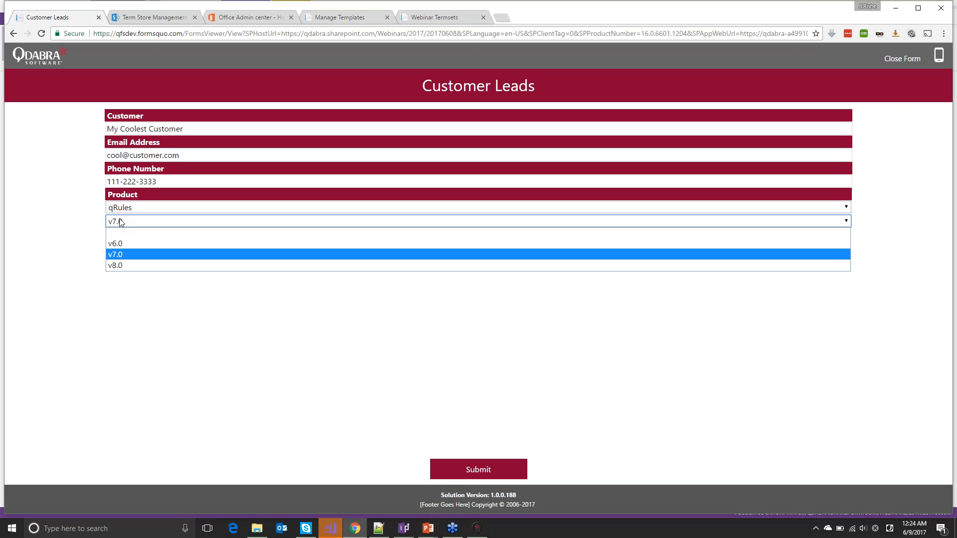
click(122, 243)
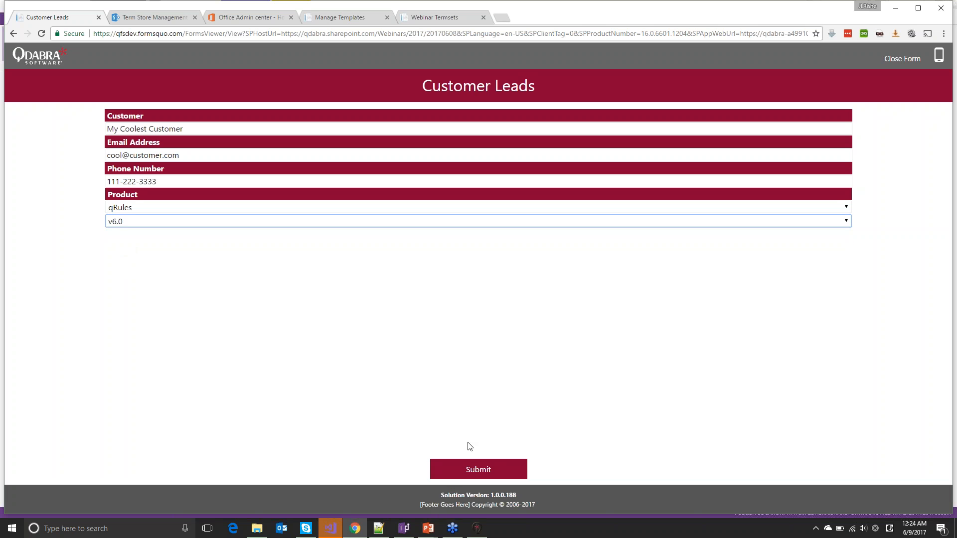
click(459, 467)
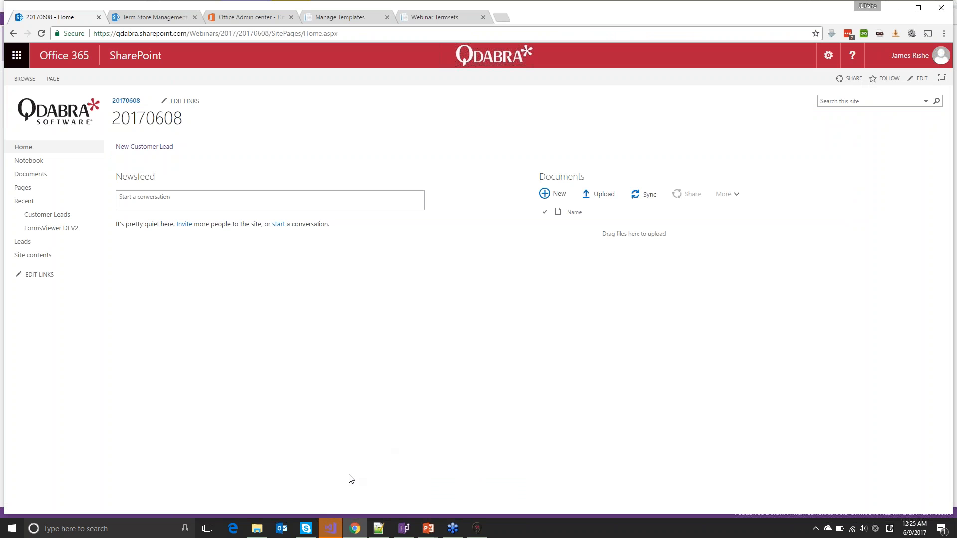
Bring InfoPath forward, select the Product dropdown, widen the rules panel and select the ProductHierarchyLevel section
click(403, 528)
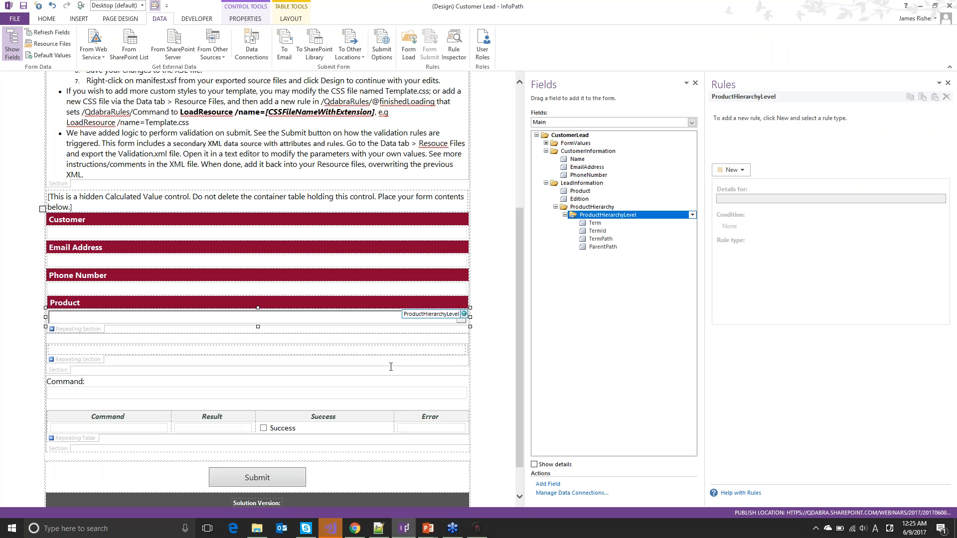
click(221, 319)
right_click(227, 322)
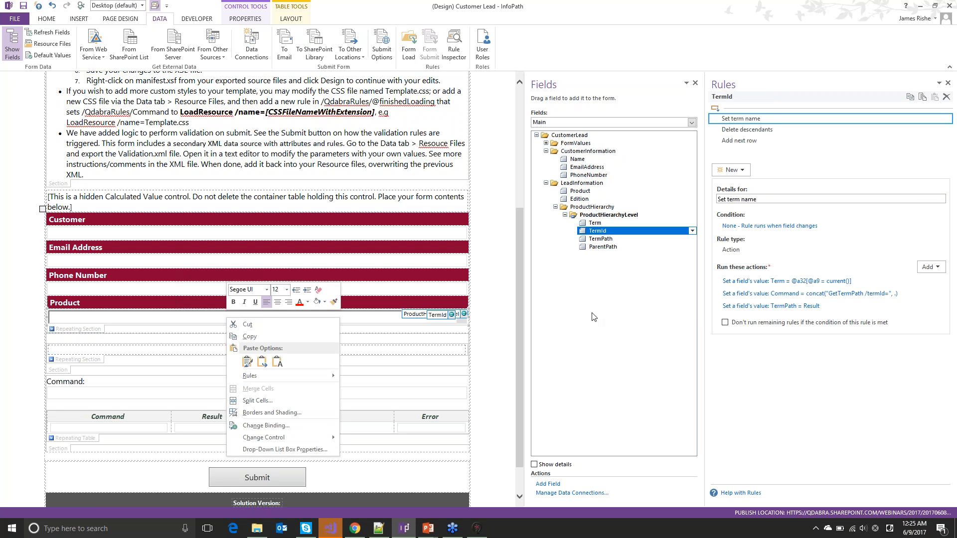
click(710, 327)
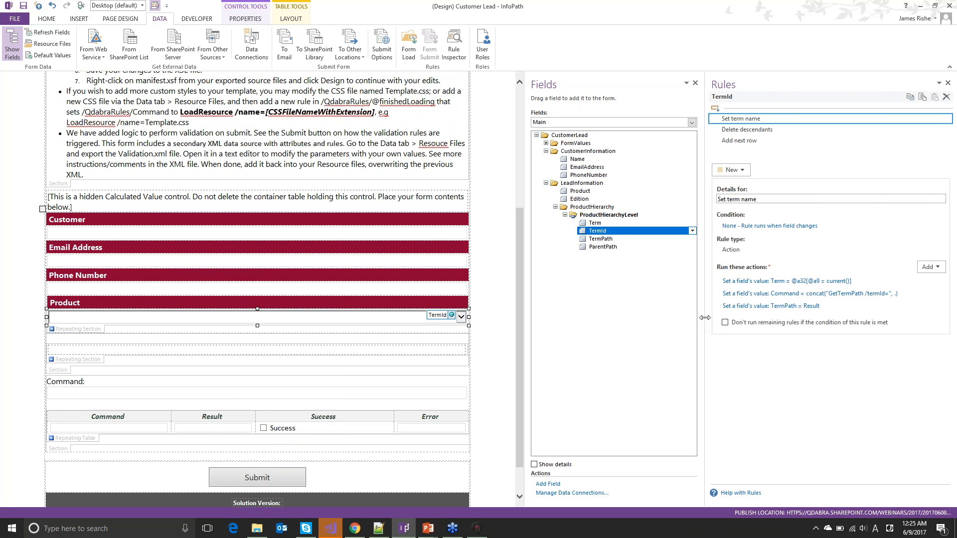
drag(705, 319, 573, 309)
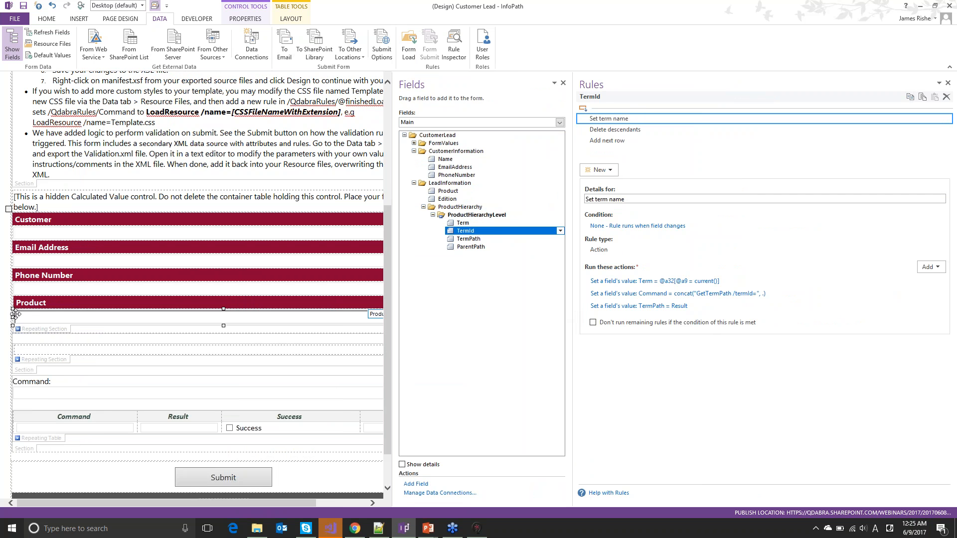
click(85, 319)
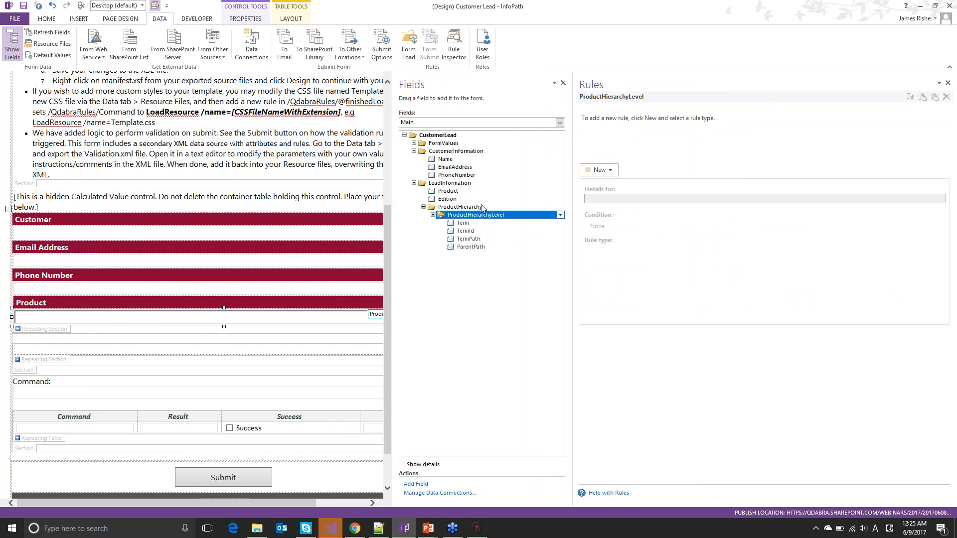
Review the rules on TermId, Term, TermPath and ParentPath, widening panes to read field names
click(462, 232)
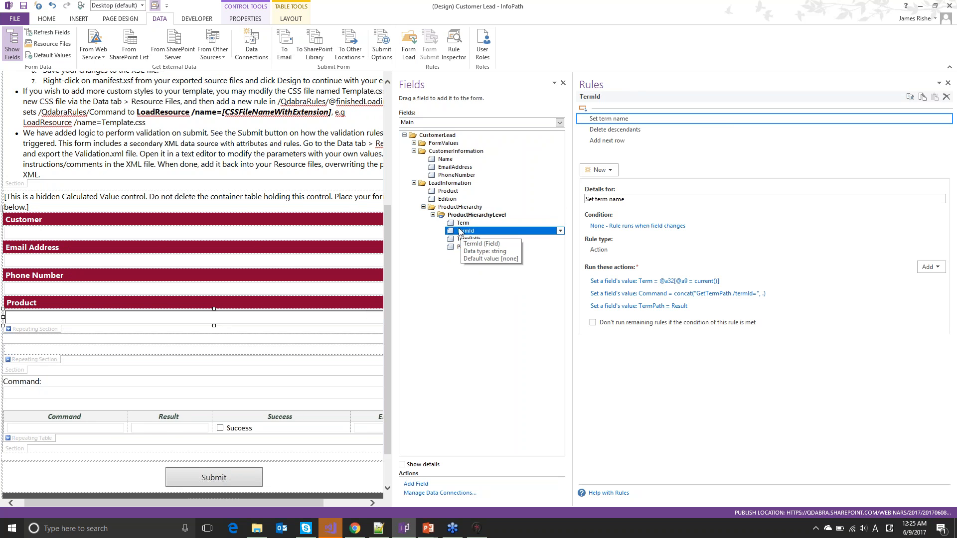
click(459, 225)
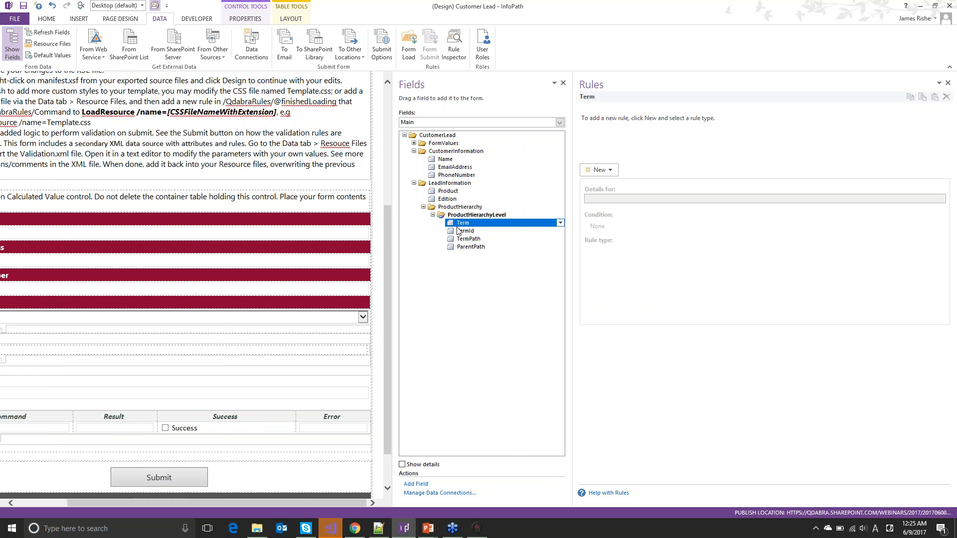
click(460, 239)
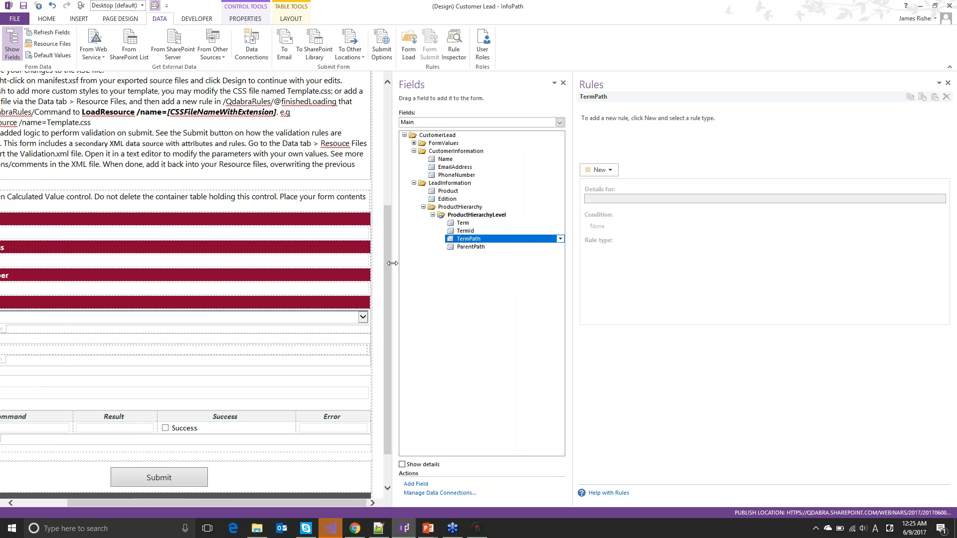
drag(393, 263, 483, 263)
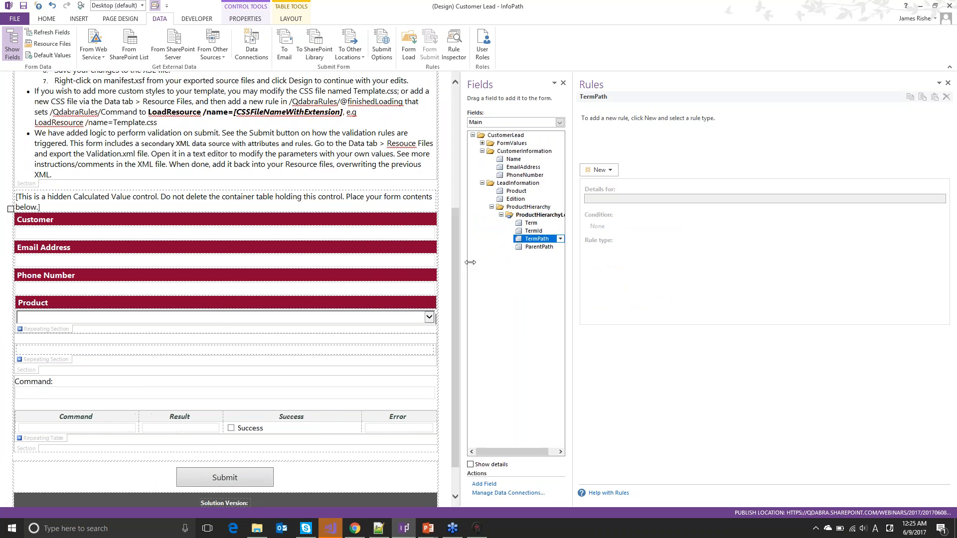
click(542, 255)
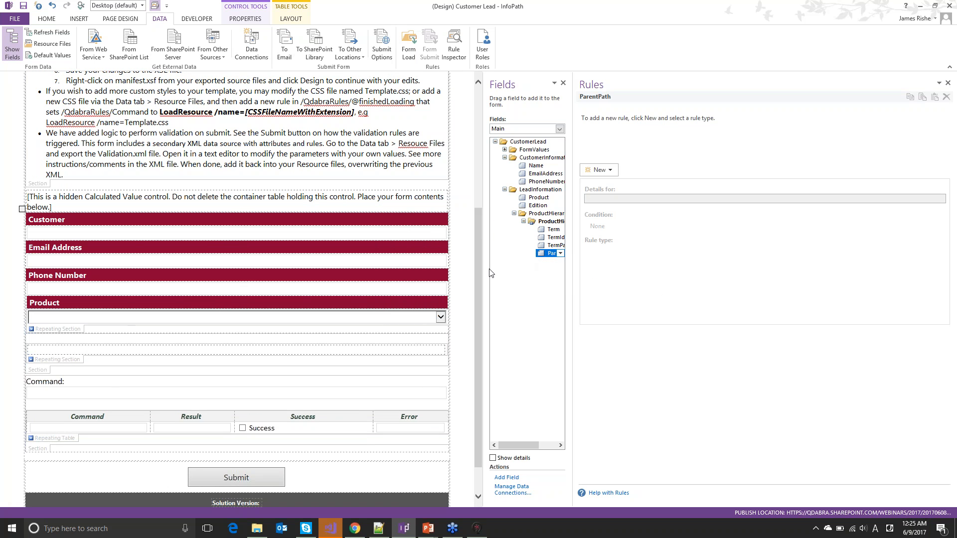
drag(471, 264, 463, 264)
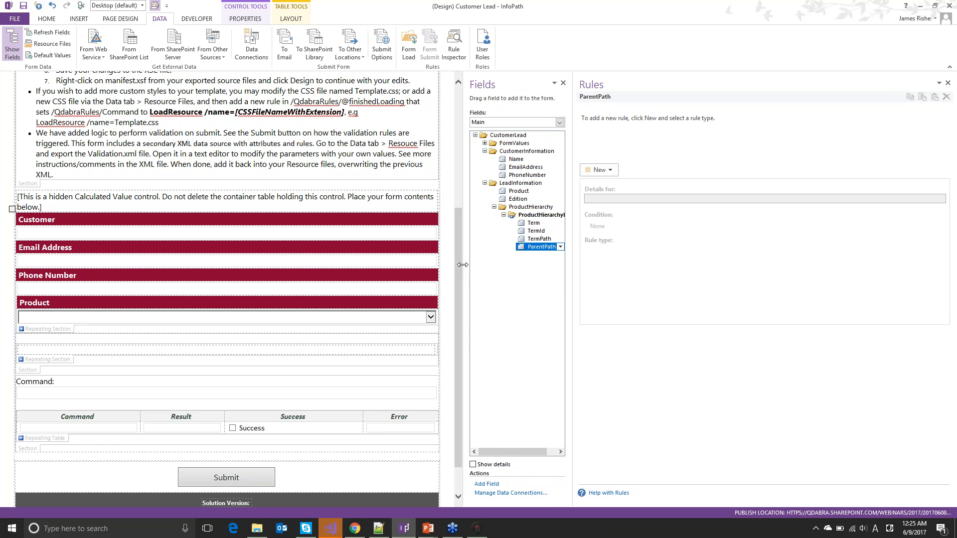
click(61, 321)
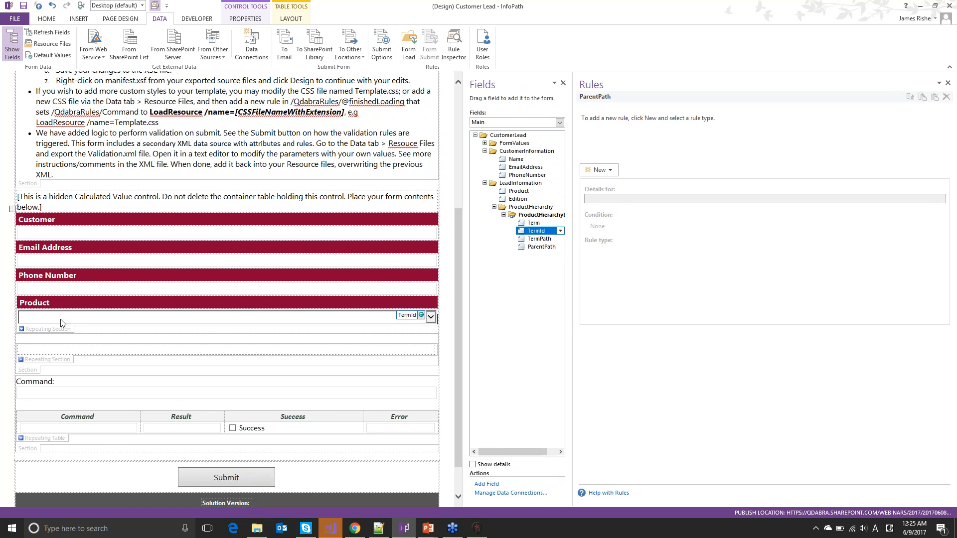
right_click(61, 321)
Open the Product dropdown's properties to show entries from QdabraRules_TermSets filtered by a40 = ParentPath
click(105, 456)
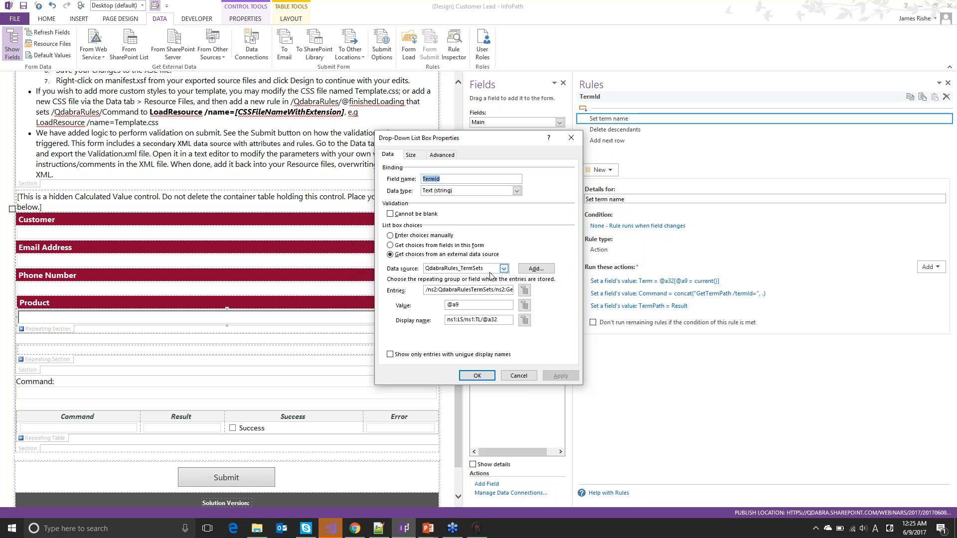
click(525, 294)
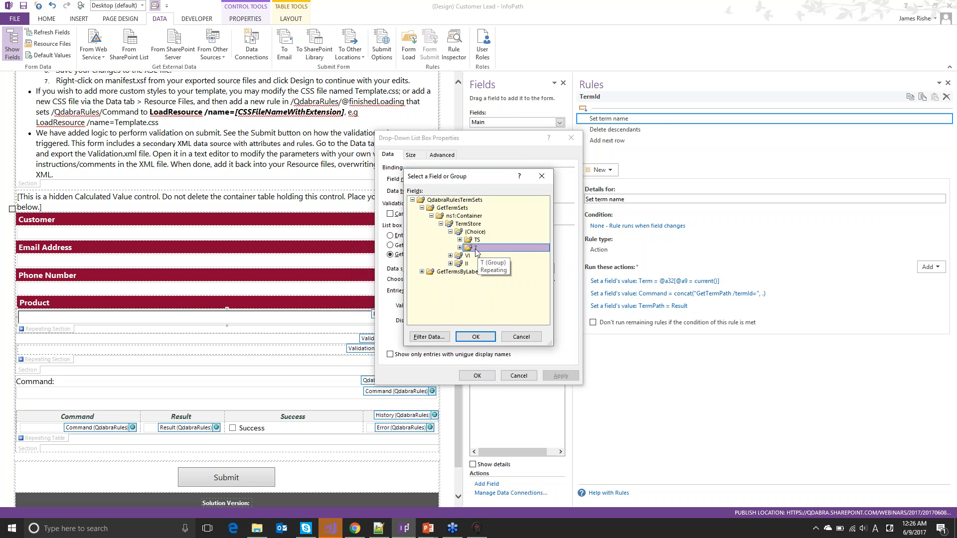
click(522, 336)
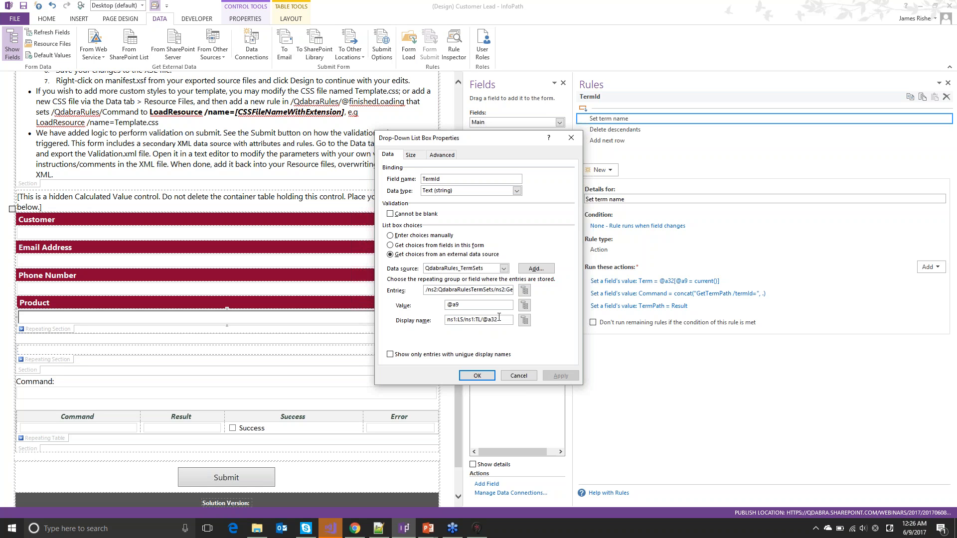
click(524, 291)
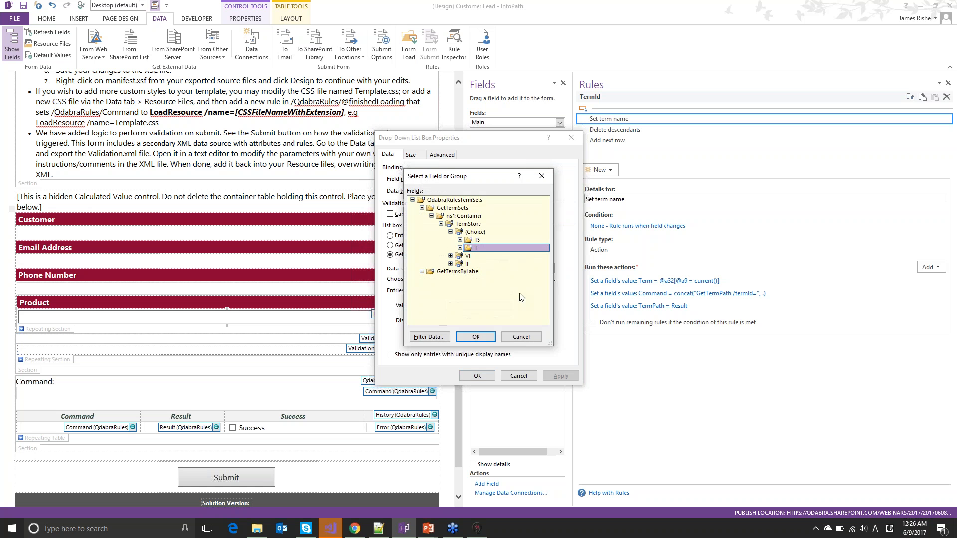
click(430, 337)
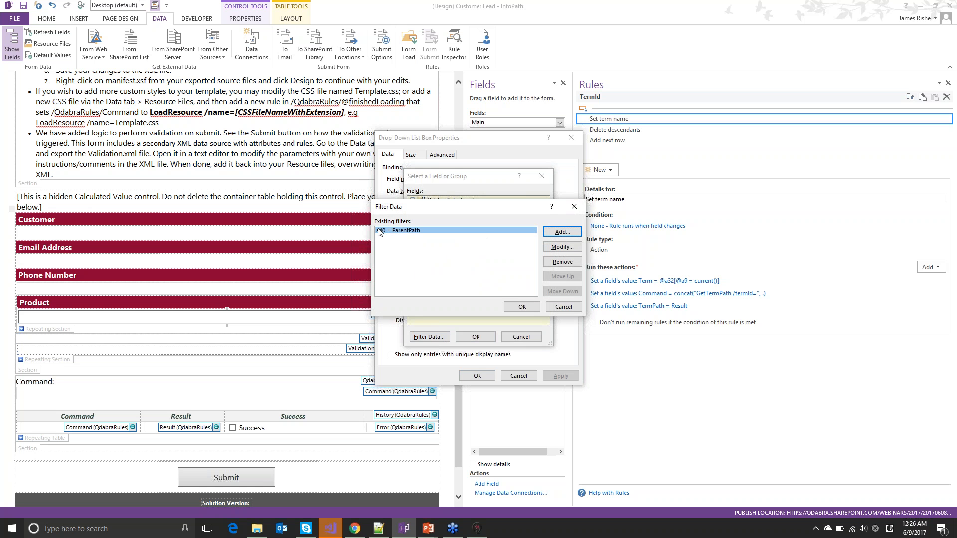
click(428, 528)
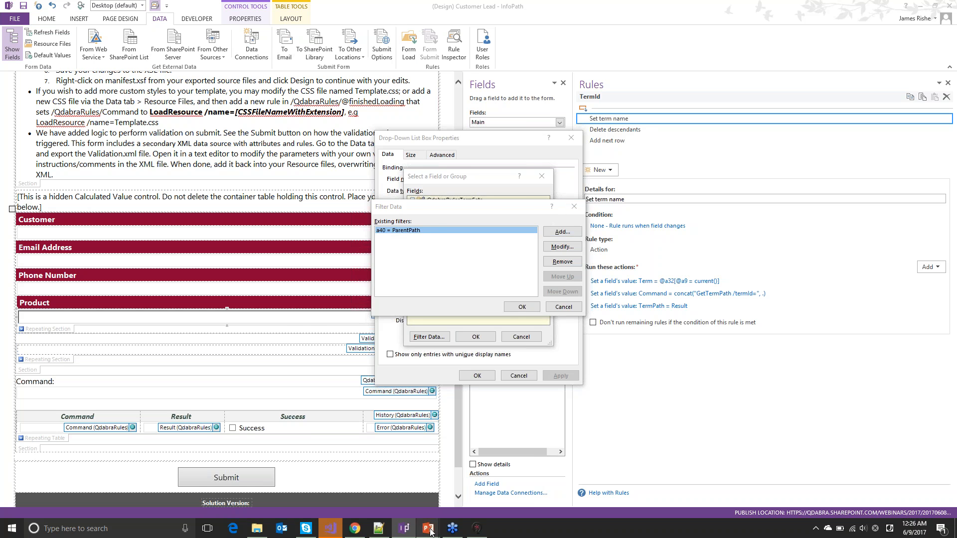
click(469, 476)
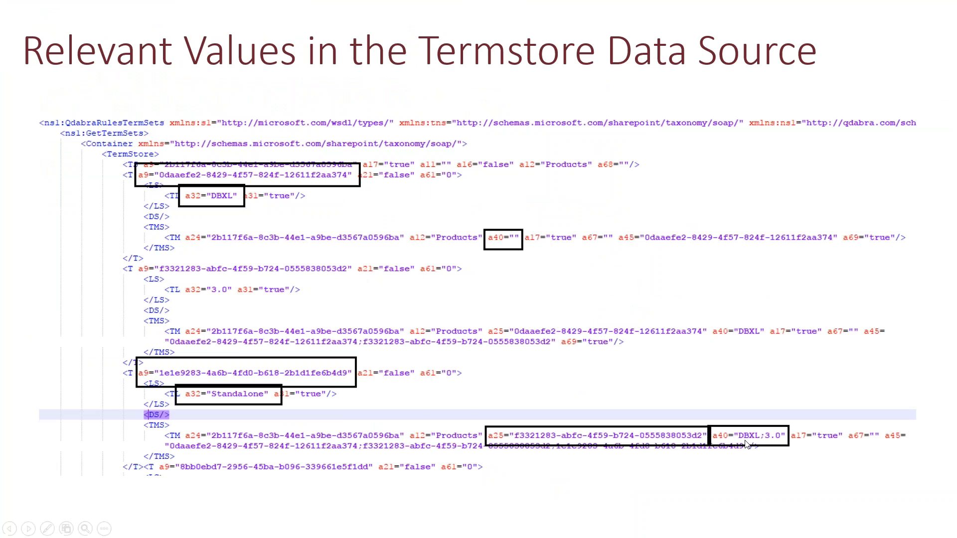
key(alt+Tab)
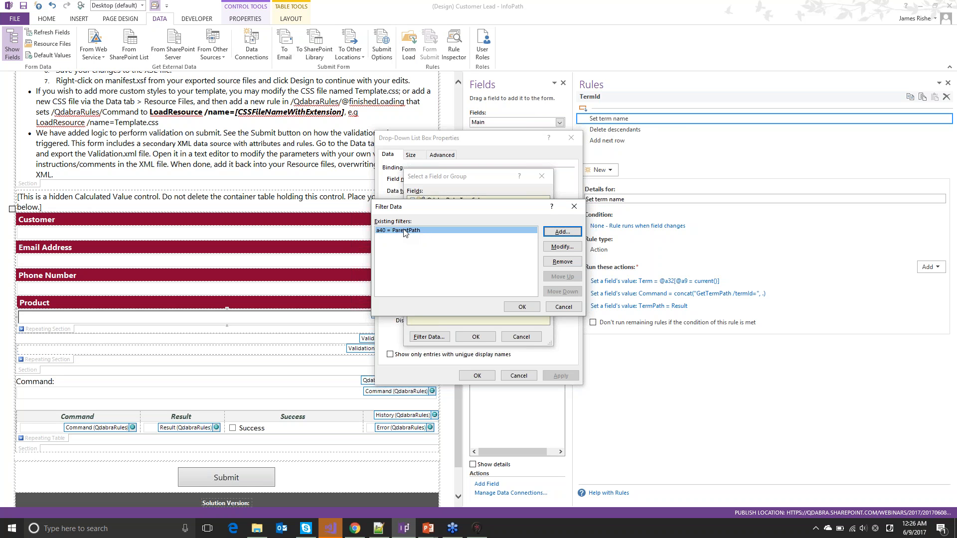
Cancel the Filter Data, field picker and Drop-Down List Box Properties dialogs
click(563, 308)
click(521, 337)
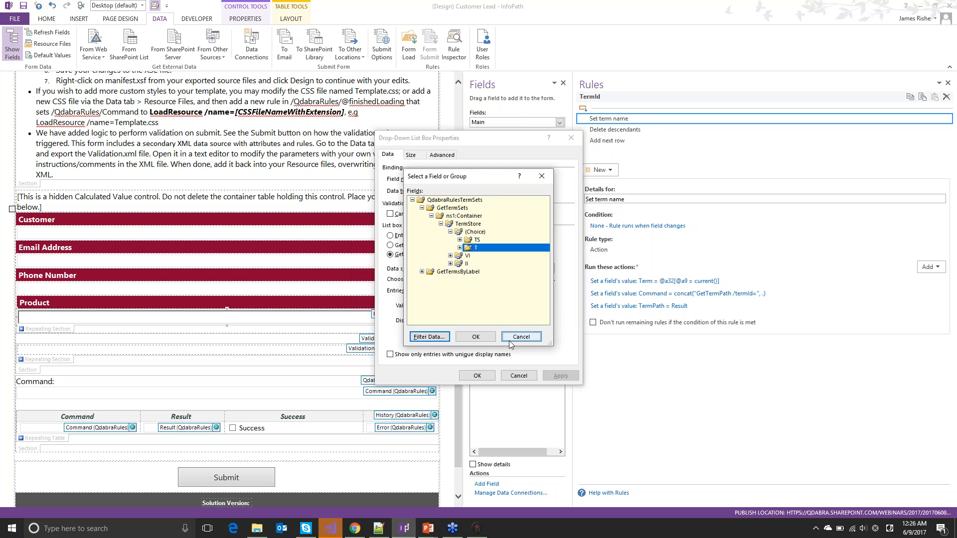
click(518, 376)
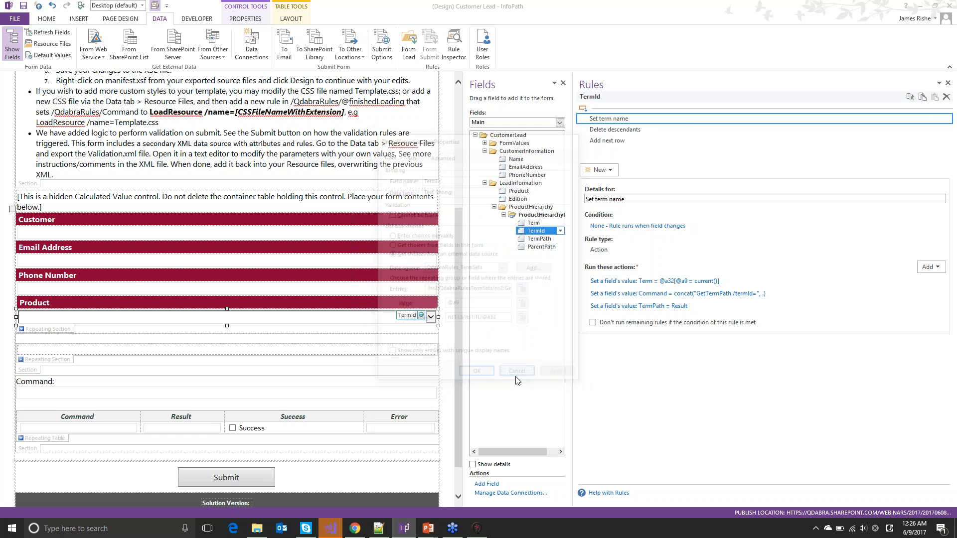
View ParentPath's default-value formula based on the preceding ProductHierarchyLevel's TermPath, then close without changes
click(527, 249)
right_click(526, 248)
click(519, 472)
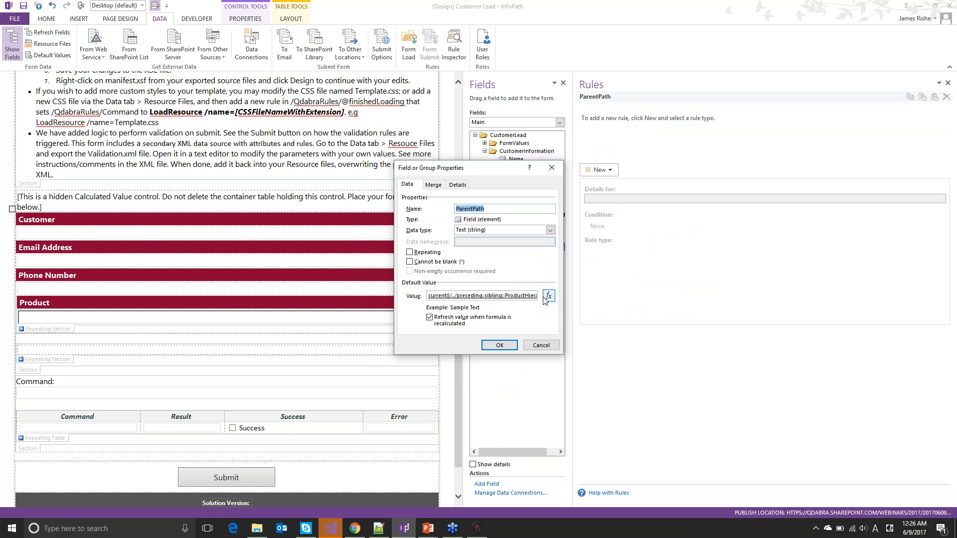
click(548, 296)
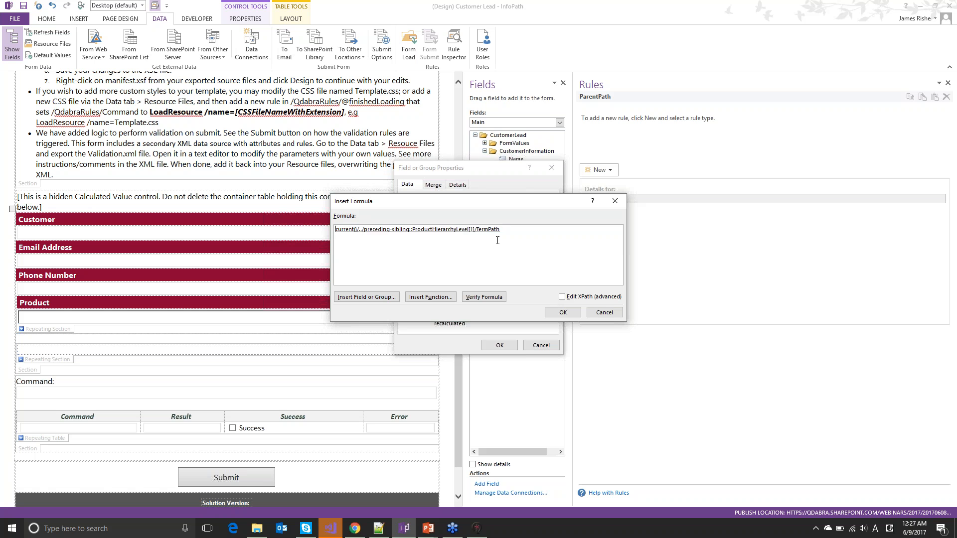
key(ctrl+a)
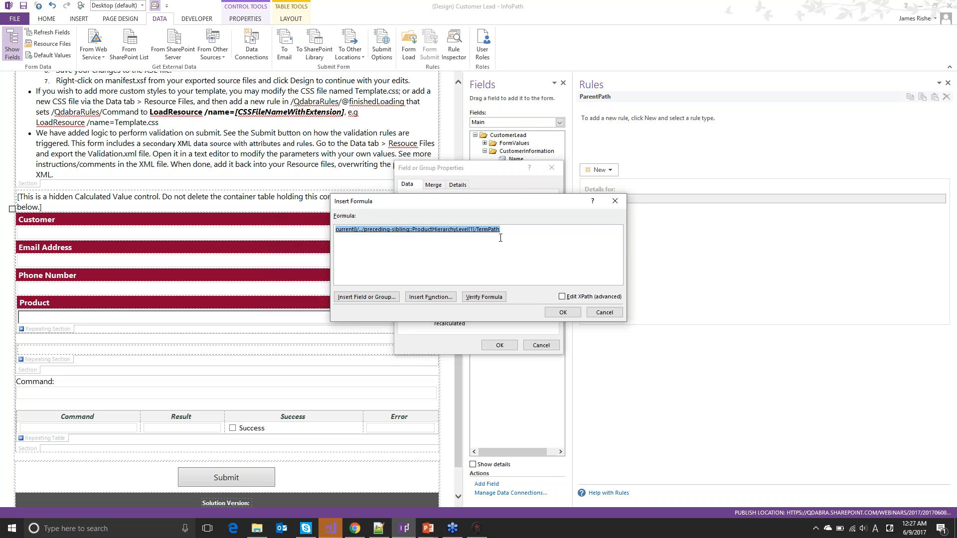
click(616, 201)
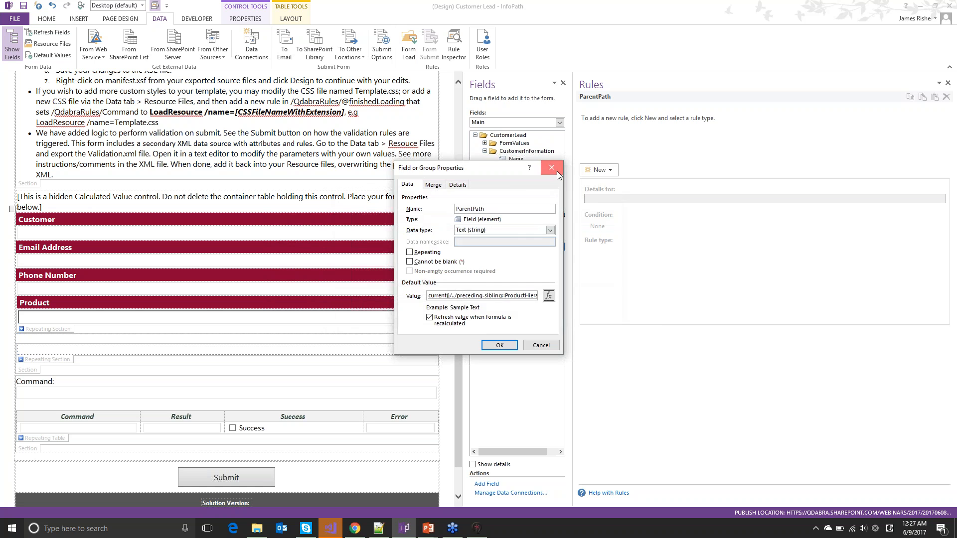
click(552, 168)
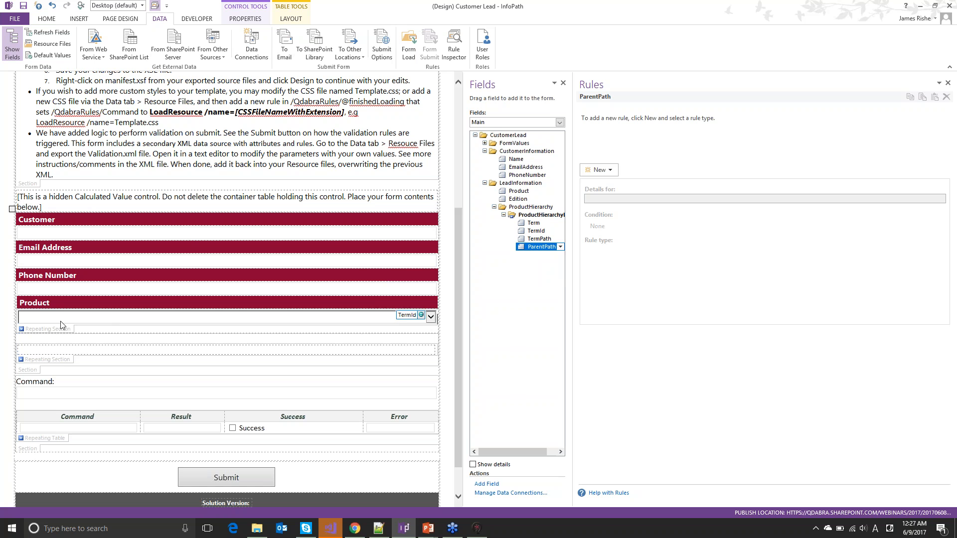
Rename TermId's rule to 'Set term name and path' and review TermId's three rules
click(90, 318)
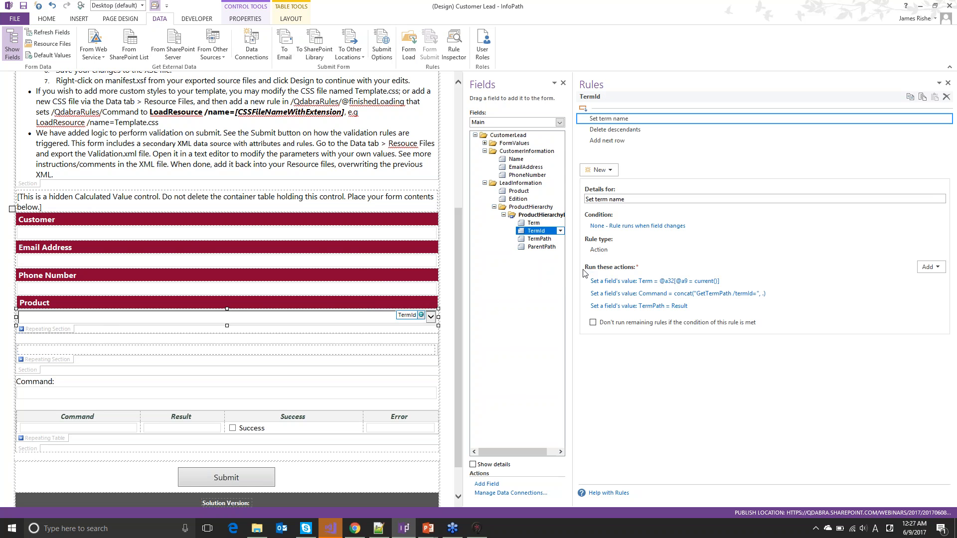
drag(564, 259, 471, 259)
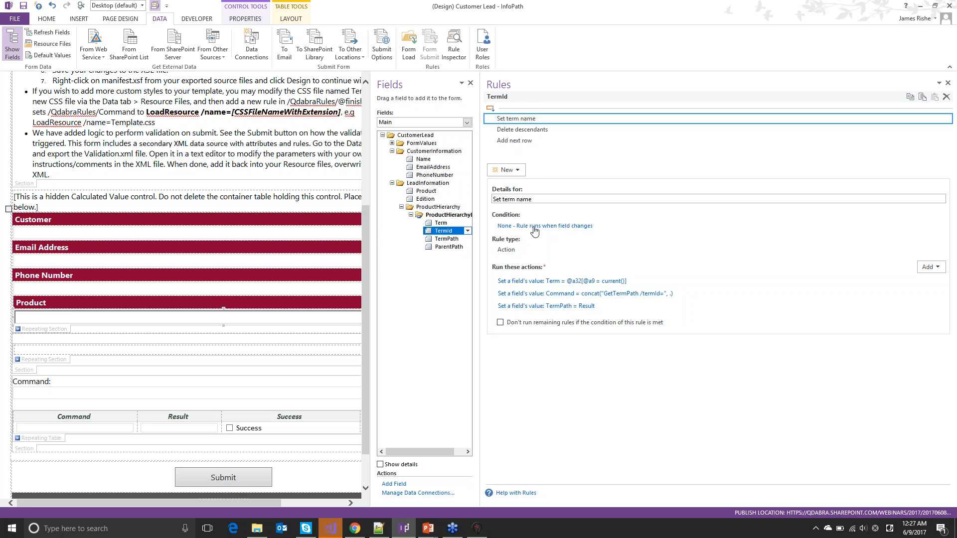
click(556, 197)
text(and path)
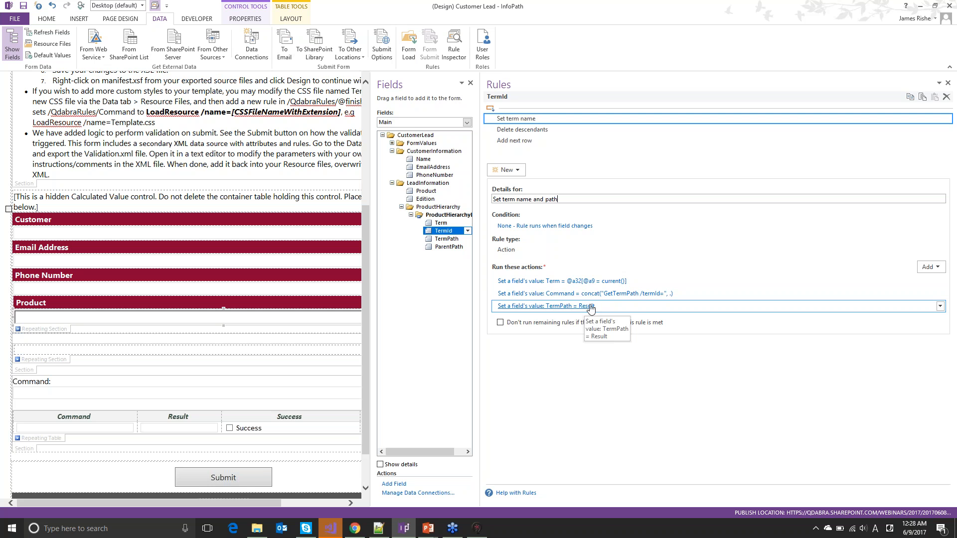
click(438, 241)
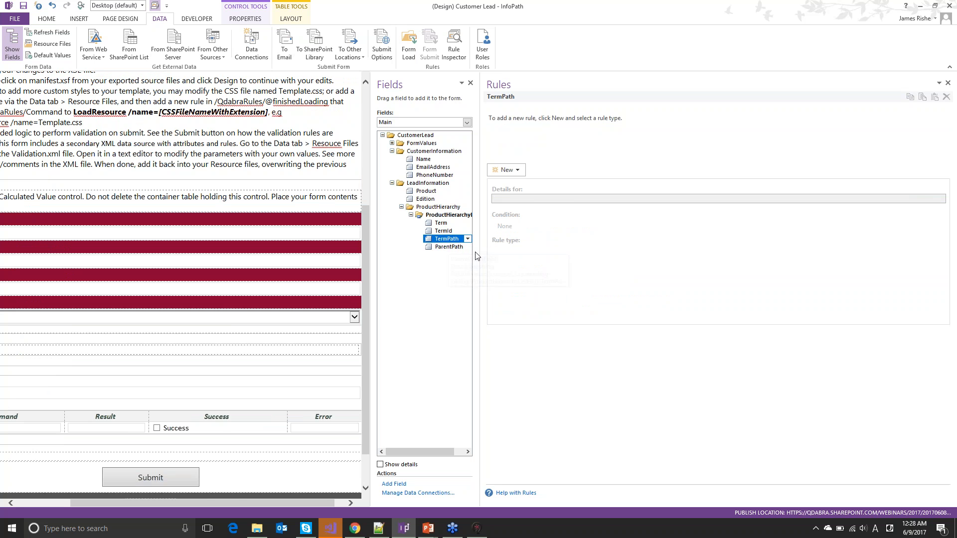
click(439, 232)
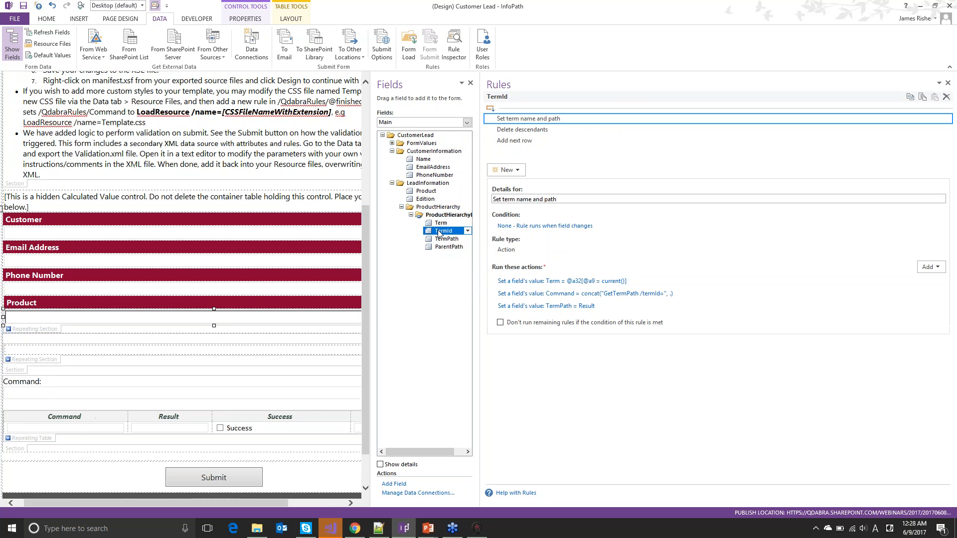
View the Delete descendants rule, widen the rules area, then show the Add next row rule's conditions and Insert action
click(514, 131)
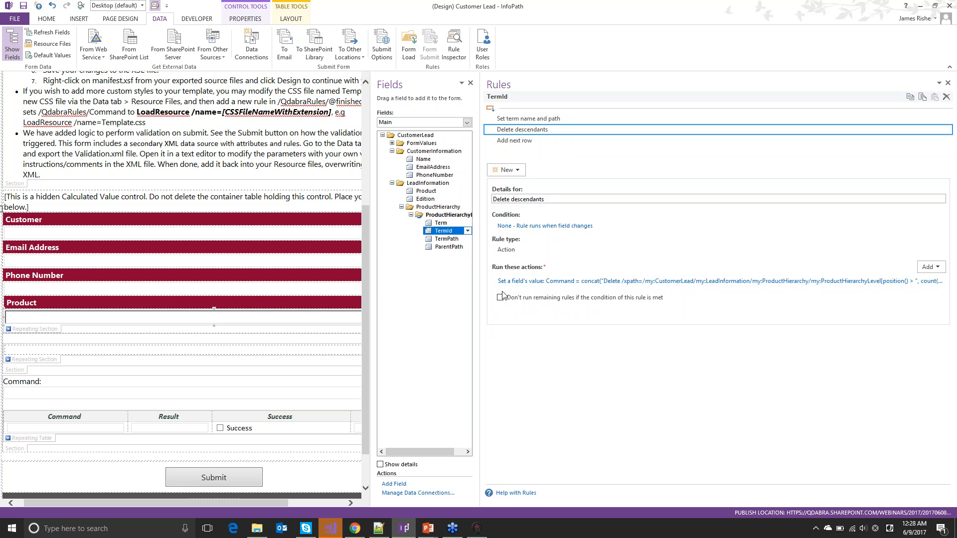
drag(419, 287, 228, 312)
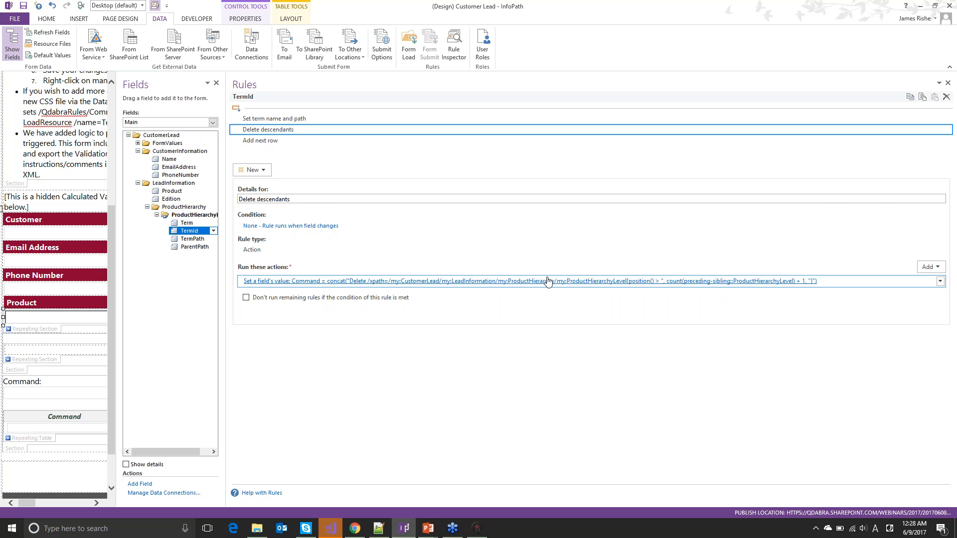
click(278, 141)
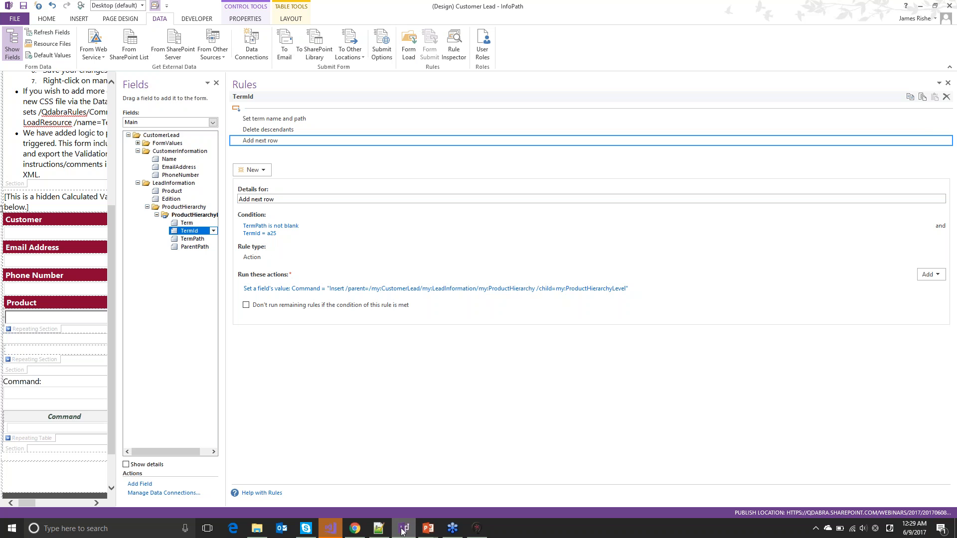
mouse_move(410, 531)
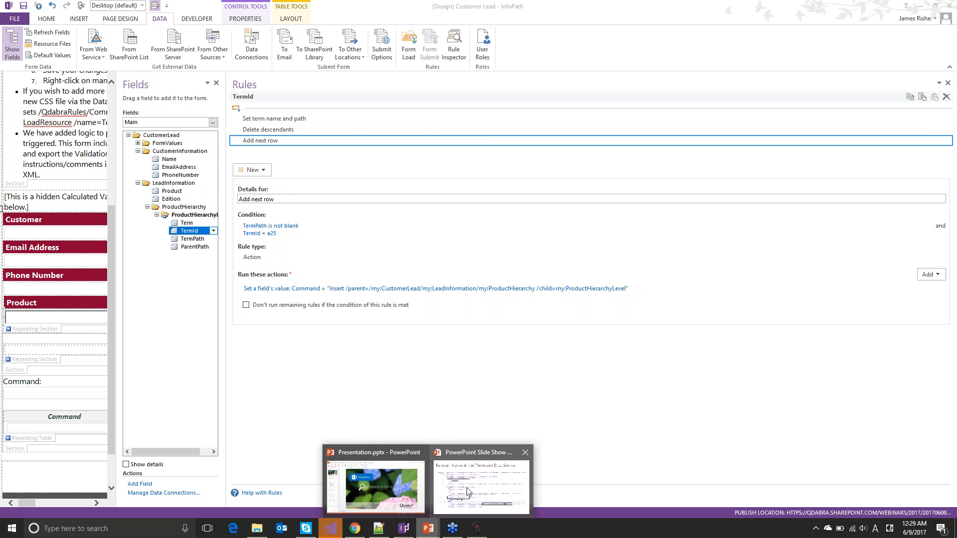
click(454, 501)
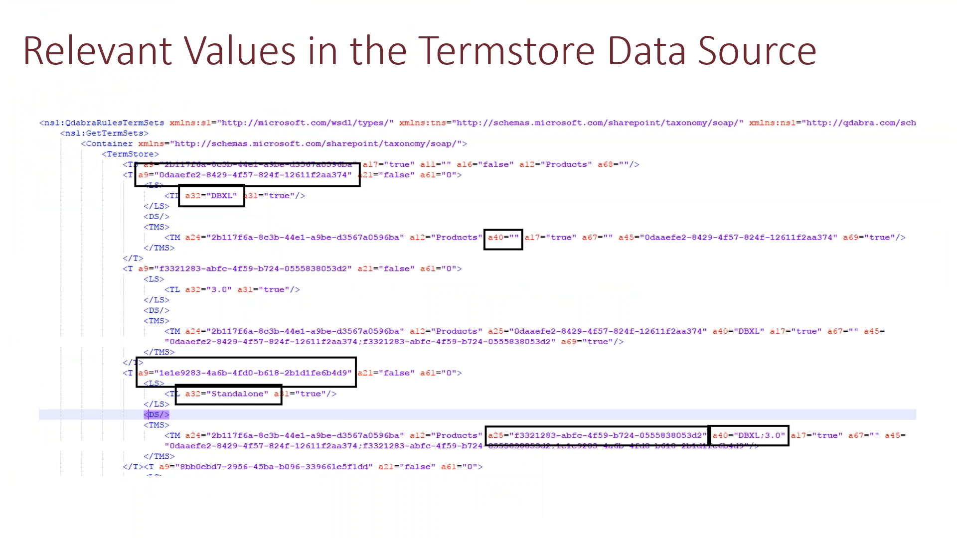
click(452, 462)
key(alt+Tab)
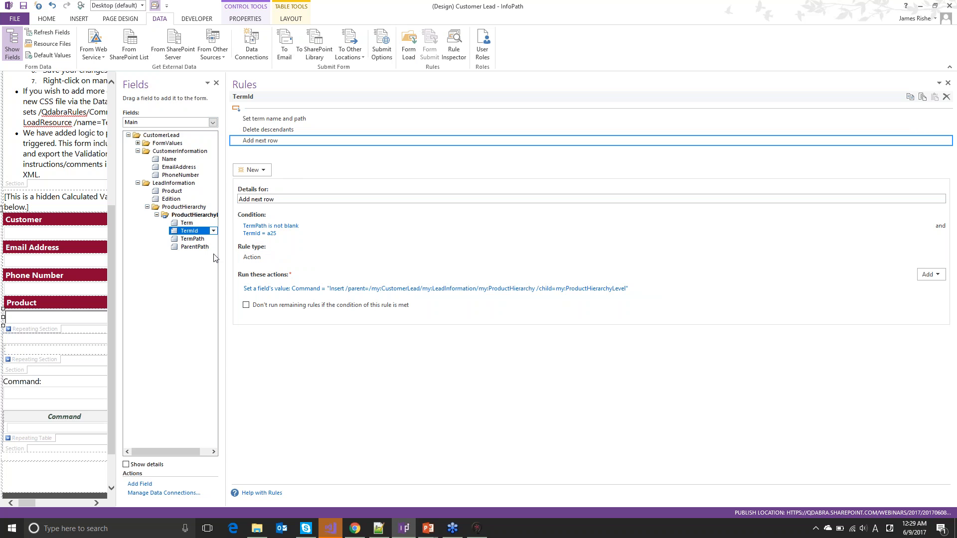
Widen the form layout again and start a new Customer Lead form in the browser
drag(228, 281, 657, 277)
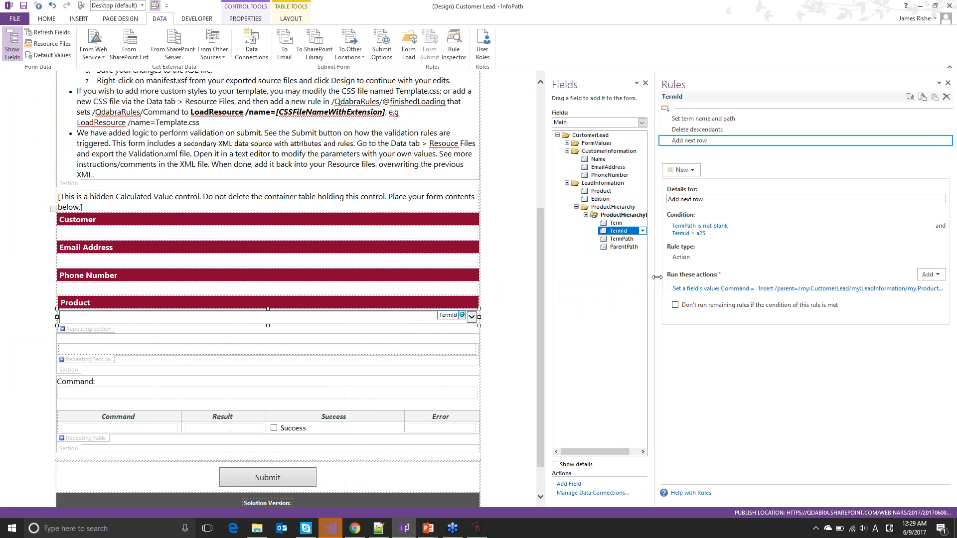
key(alt+Tab)
key(Tab)
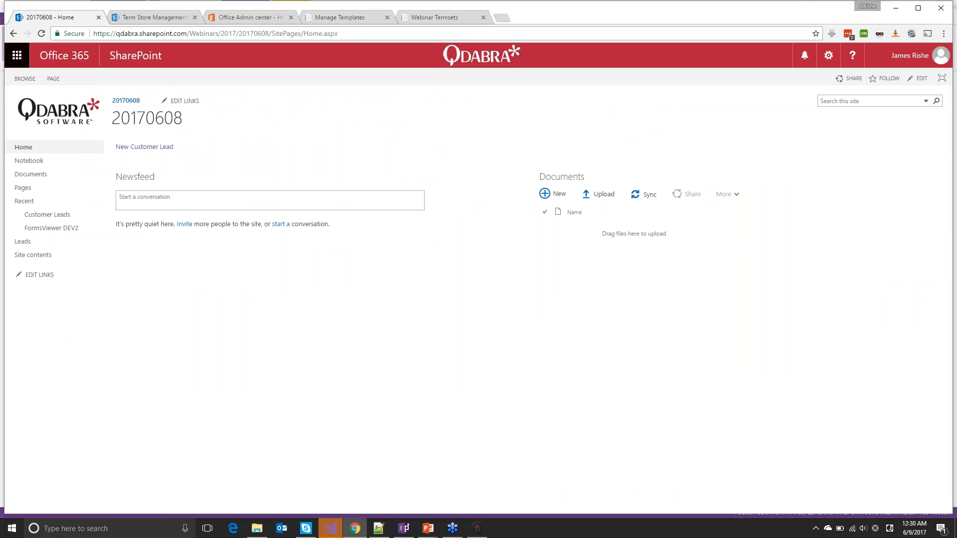
click(124, 149)
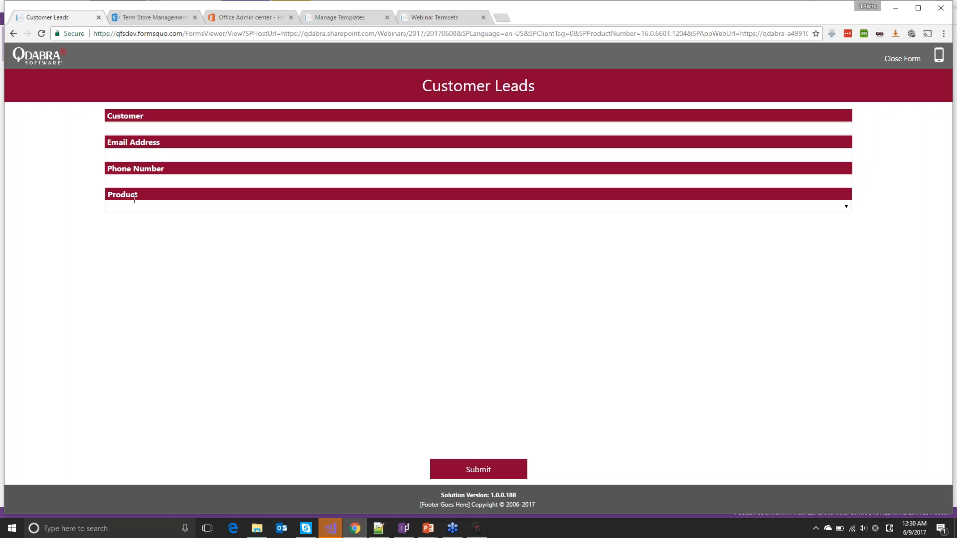
Choose qRules as Product, confirm editions v6.0–v8.0, then bring up the qRules term in the Term Store
click(131, 207)
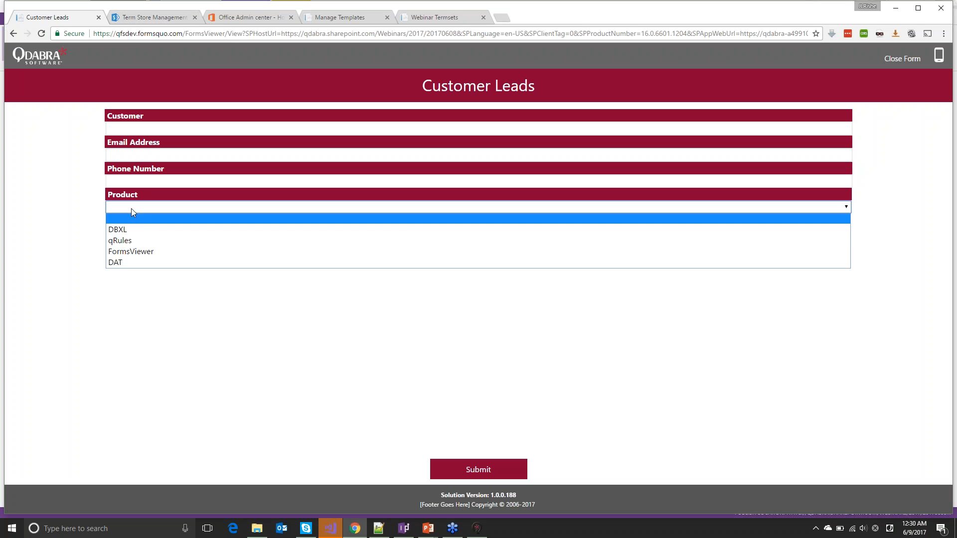
click(138, 241)
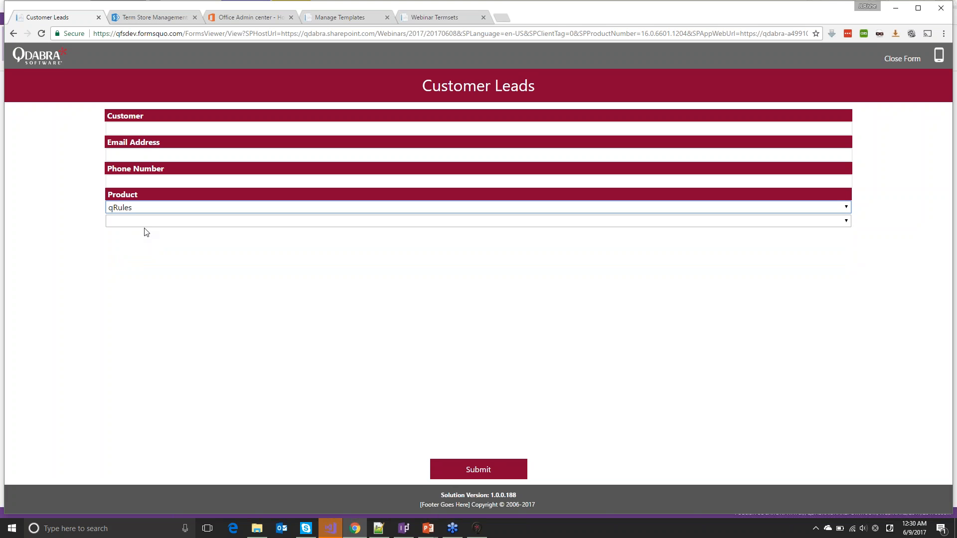
click(146, 223)
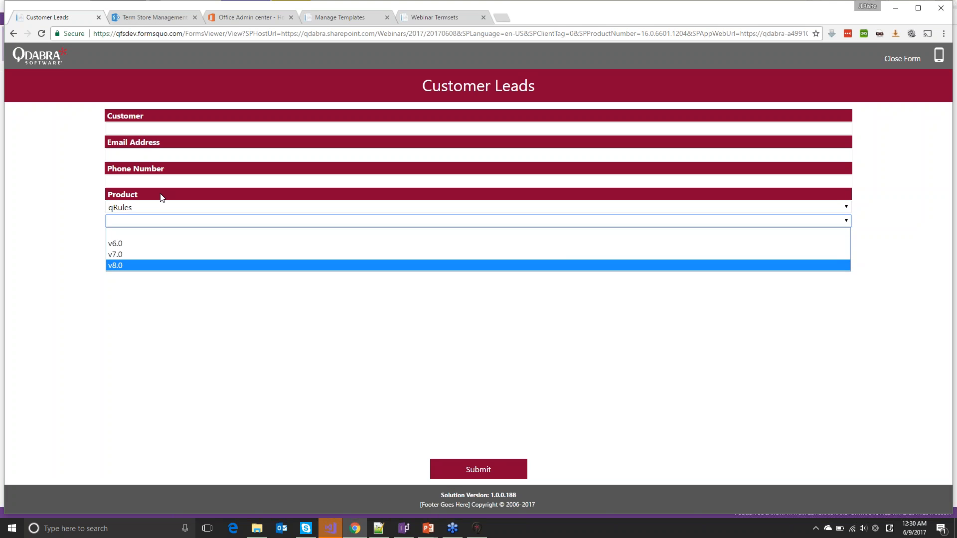
click(153, 18)
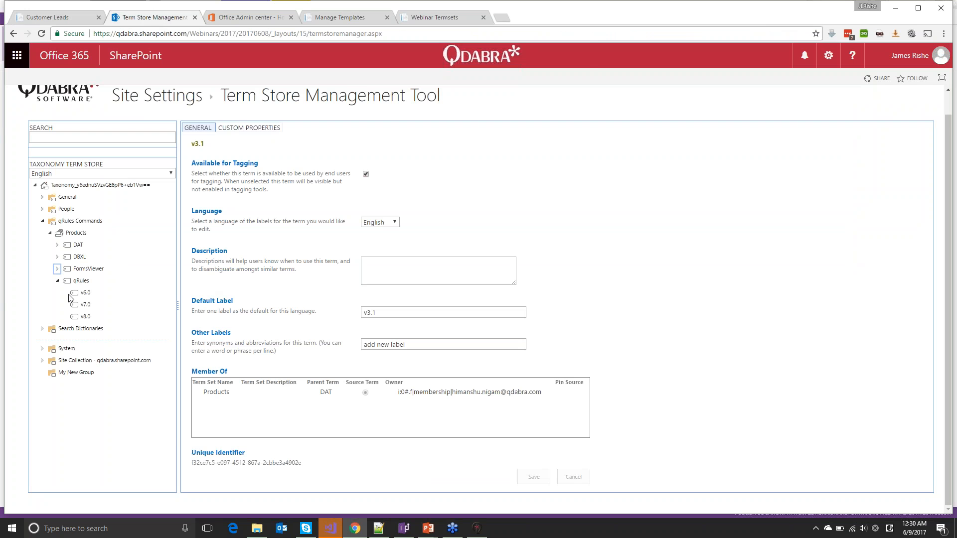
right_click(83, 281)
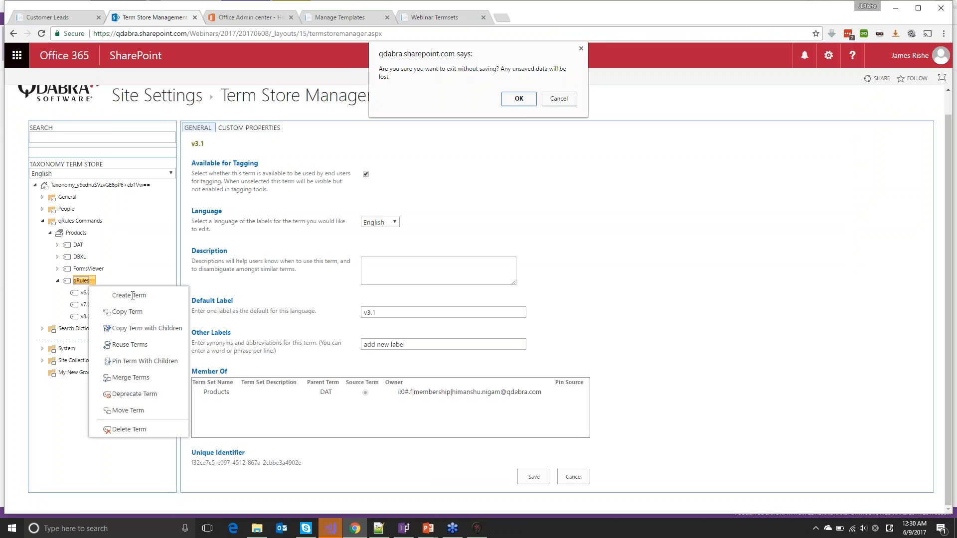
Discard the pending term edit and create a new child term v9.0 under qRules
click(518, 101)
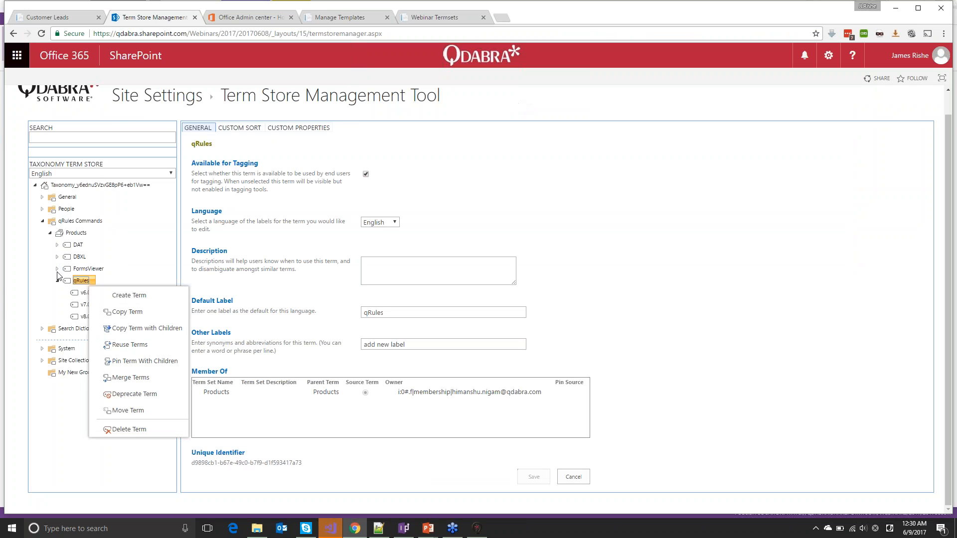
click(122, 297)
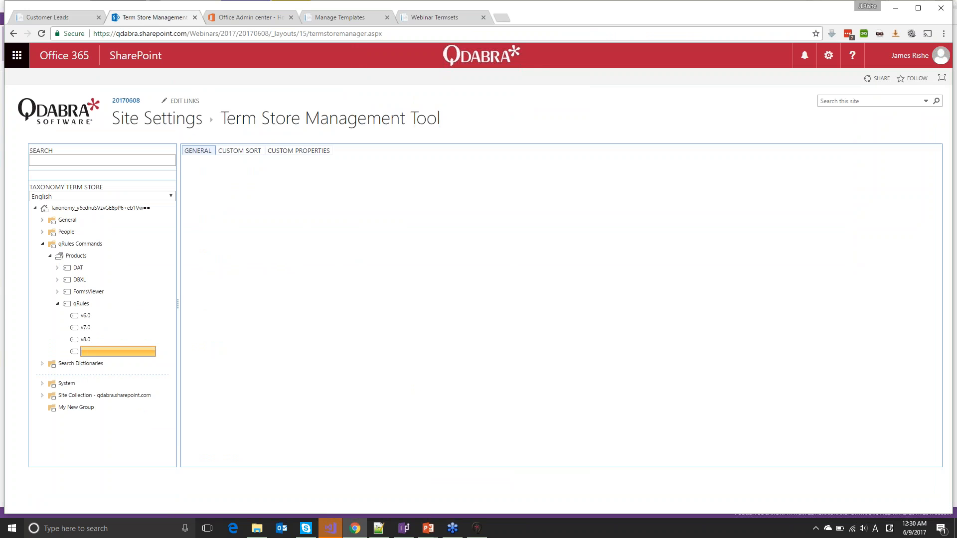
text(v9.0)
key(Return)
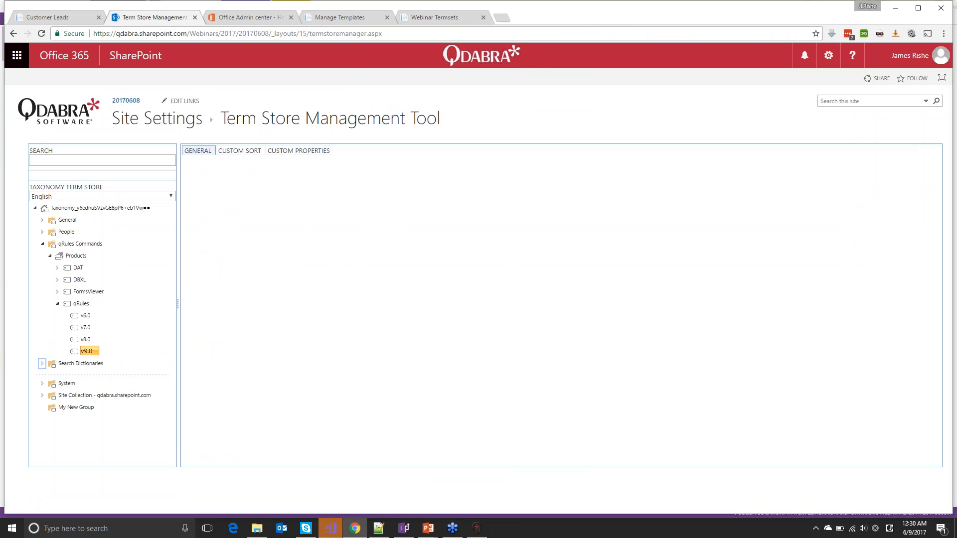
scroll(248, 319, down, 1)
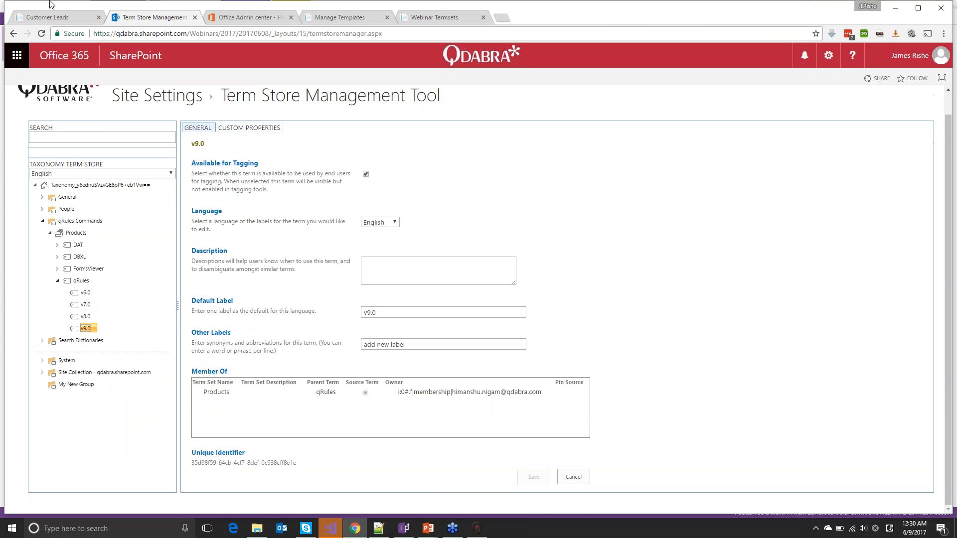
Reload the Customer Leads form, pick qRules, and check that v9.0 appears among its editions
click(46, 18)
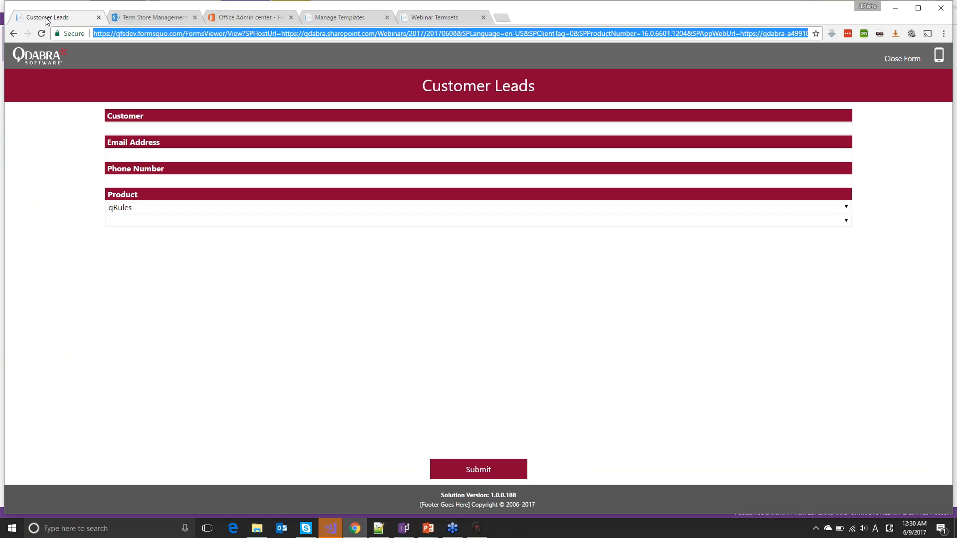
key(F5)
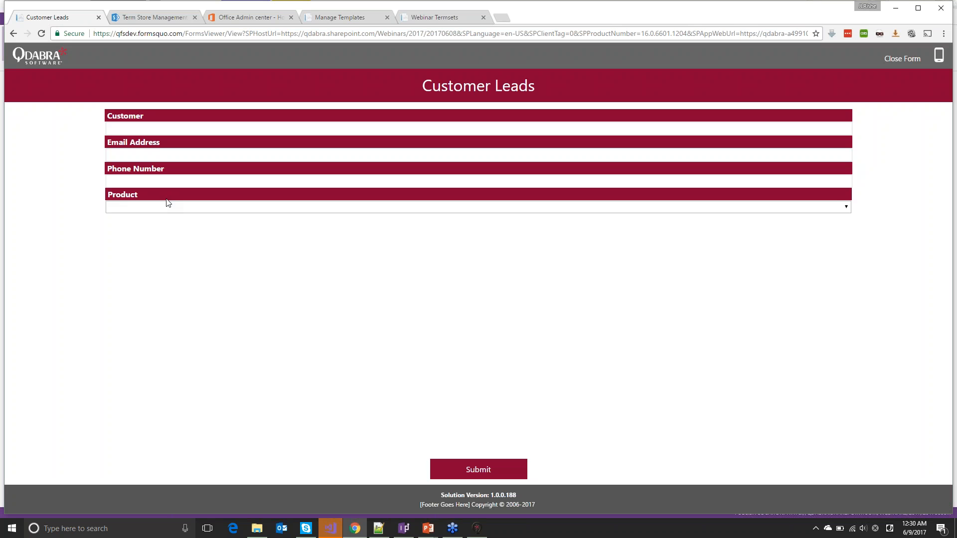
click(169, 207)
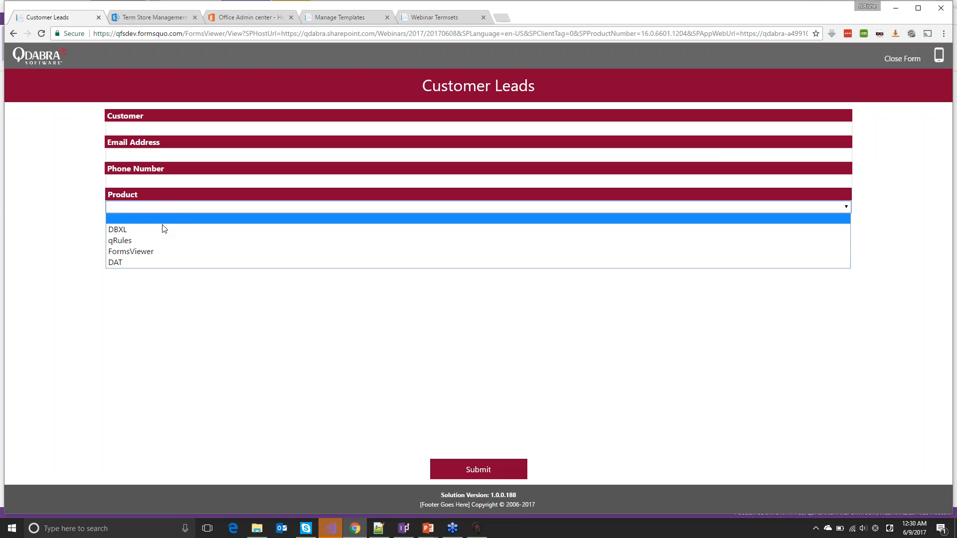
click(159, 241)
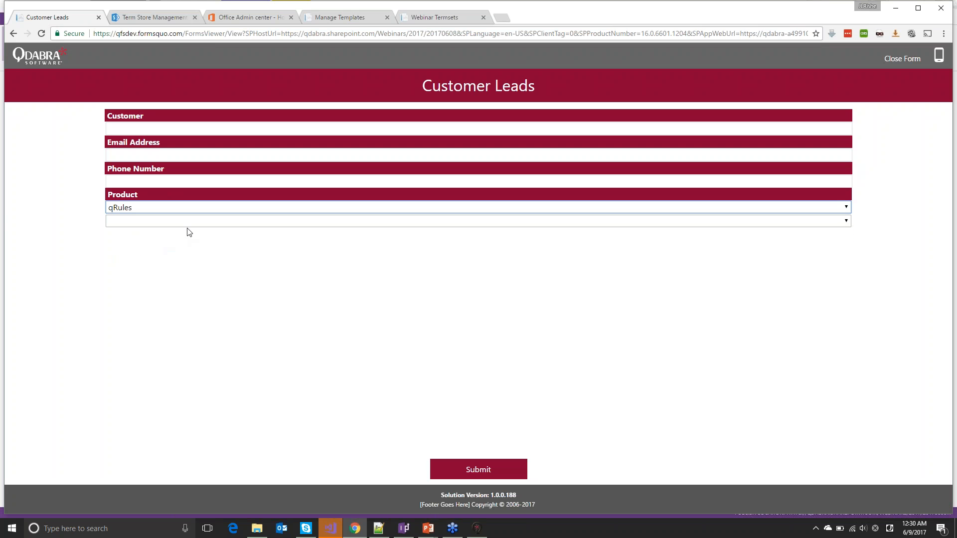
click(193, 221)
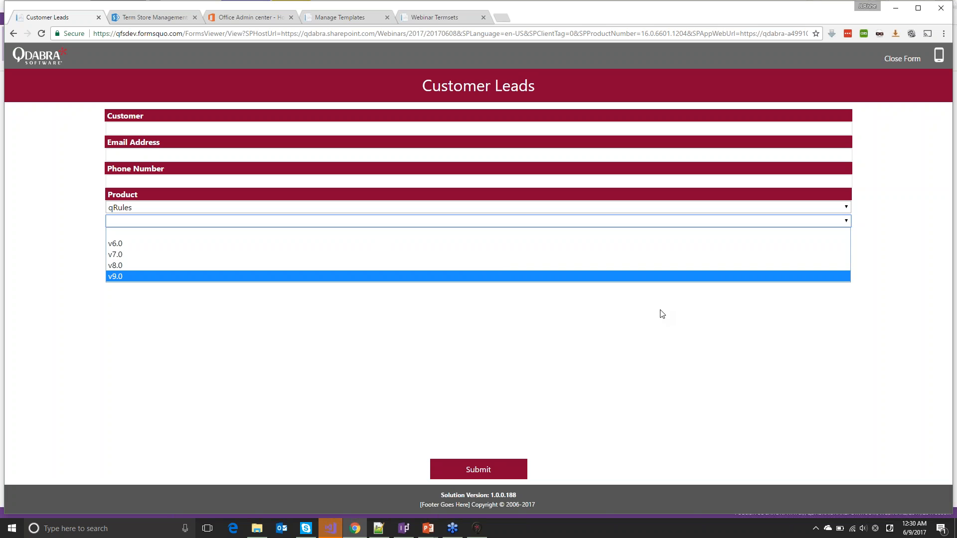
click(506, 328)
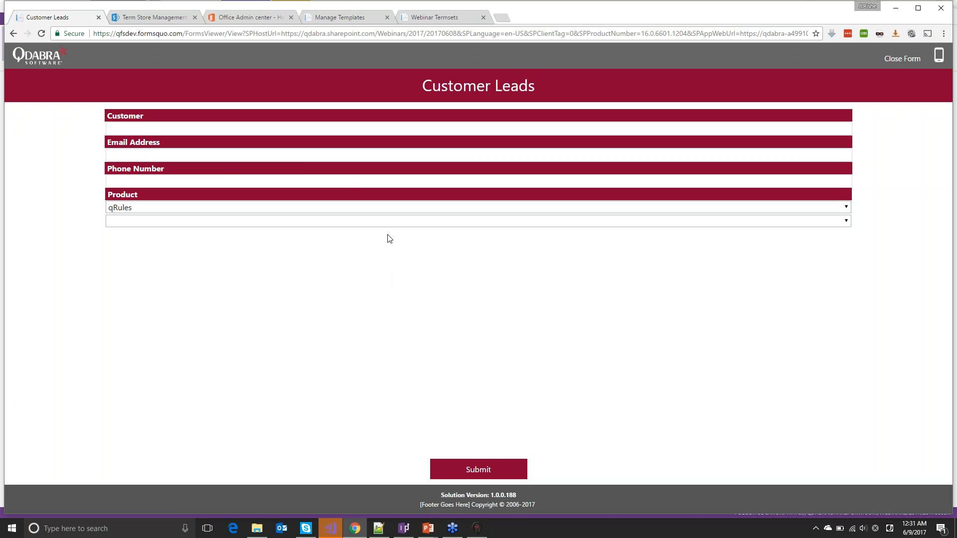
Return to the Term Store Management page in the browser
key(alt+Tab)
key(alt+Tab)
click(353, 20)
drag(34, 18, 82, 19)
click(83, 18)
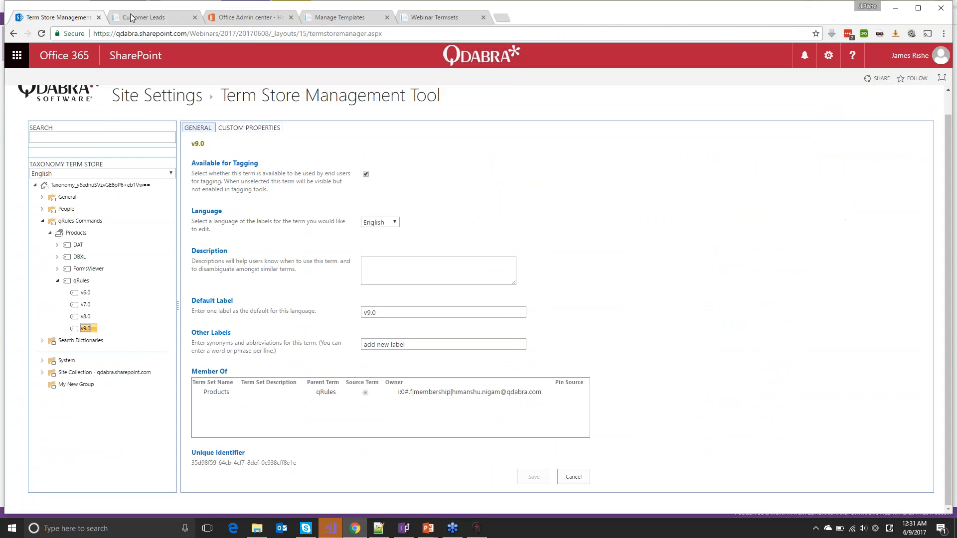
Open the site's Leads list, inspect the Spacely's Sprockets lead, then switch to InfoPath Designer
click(134, 18)
click(13, 35)
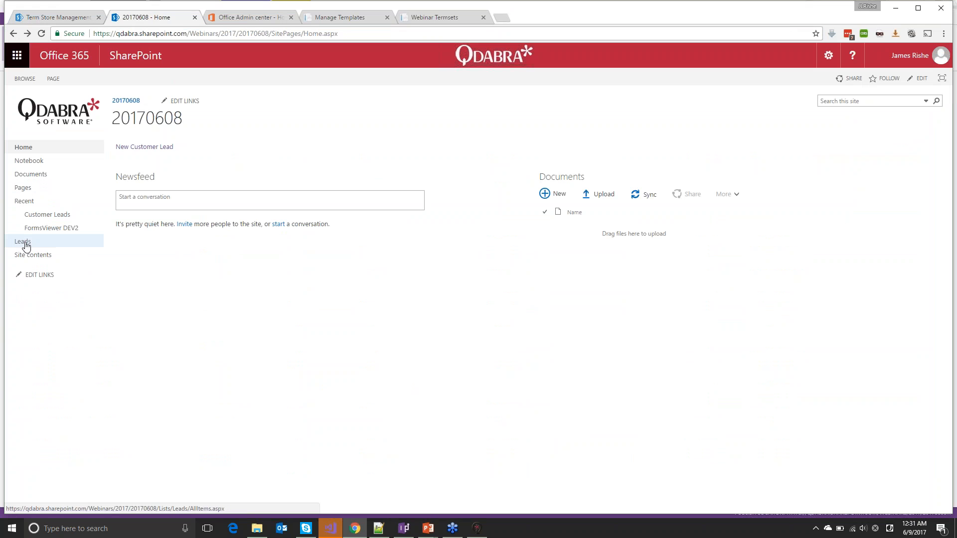
click(25, 244)
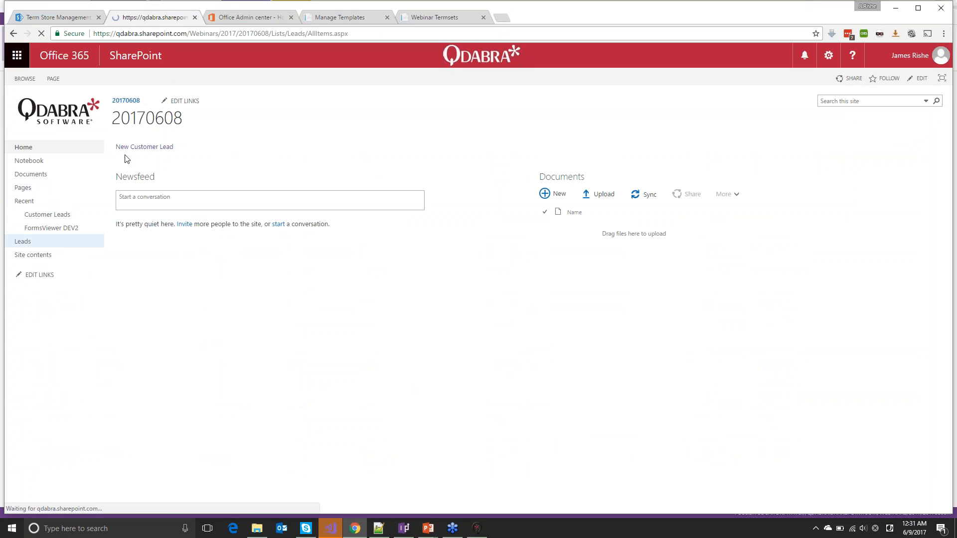
click(74, 82)
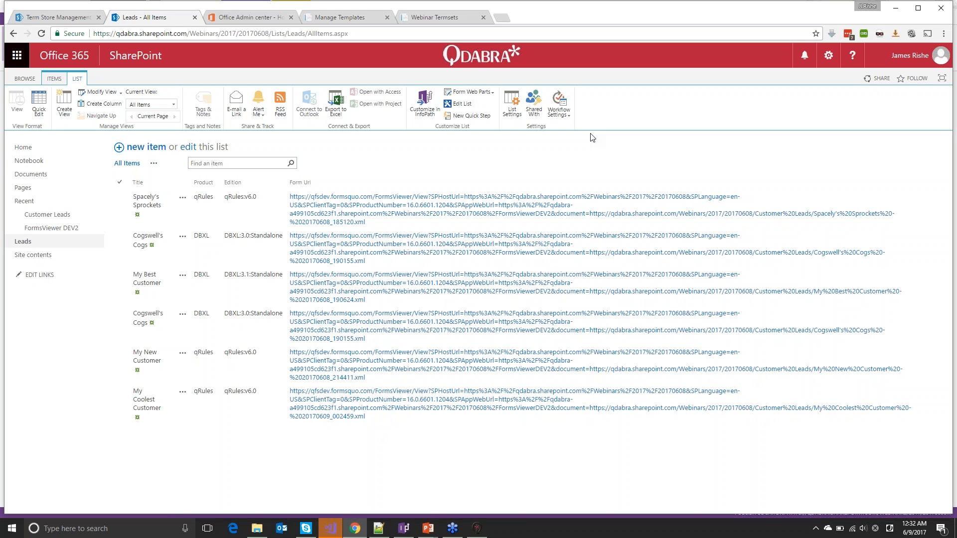
click(227, 195)
click(213, 204)
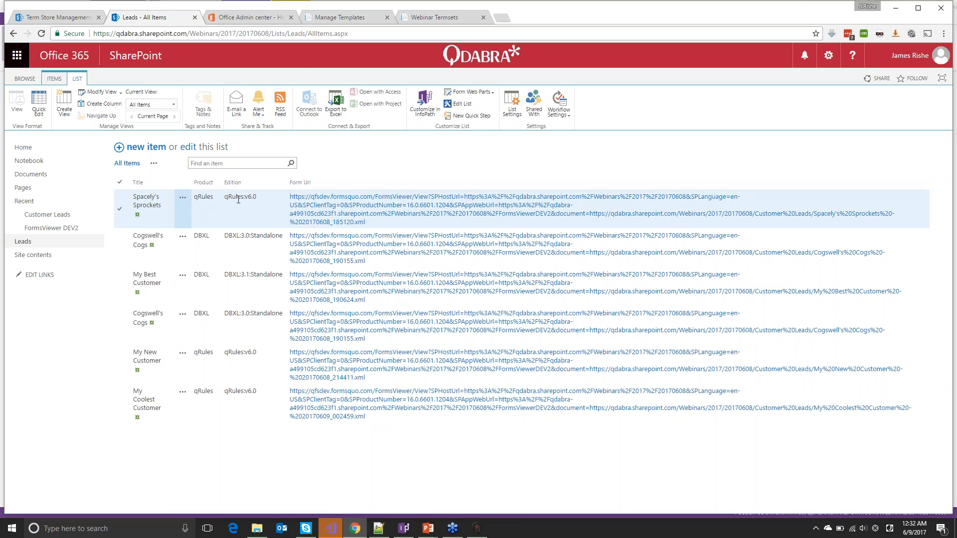
key(alt+Tab)
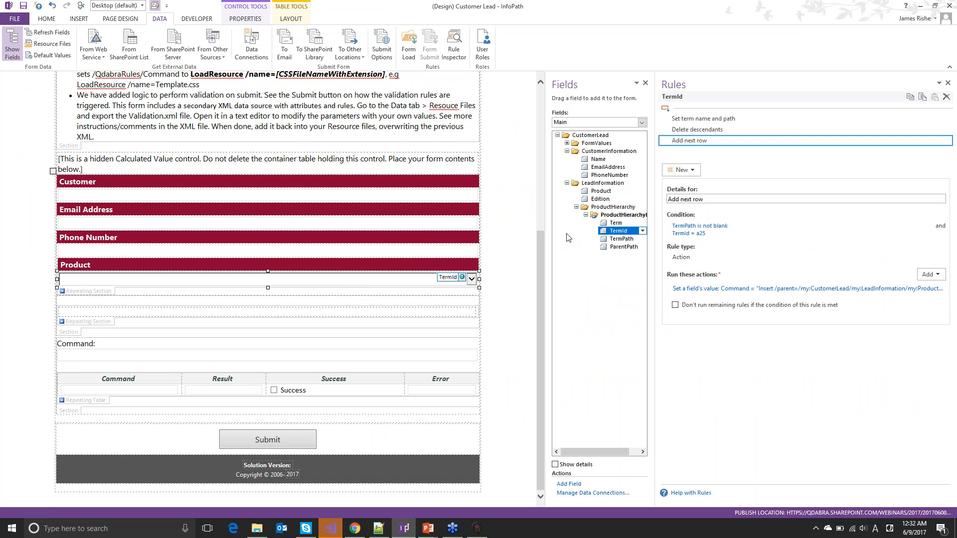
Select the Submit button and show its rules, widening the Rules pane
click(593, 191)
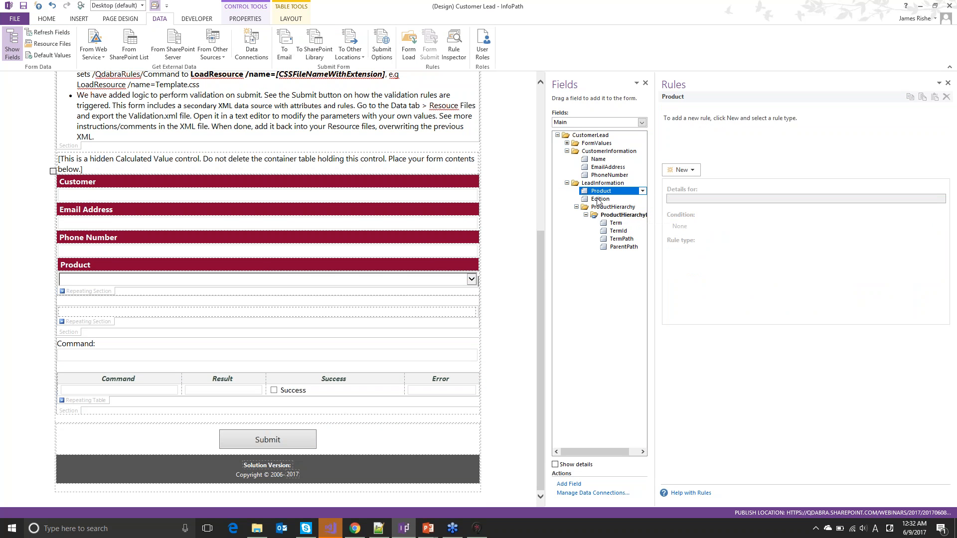
click(599, 200)
click(244, 443)
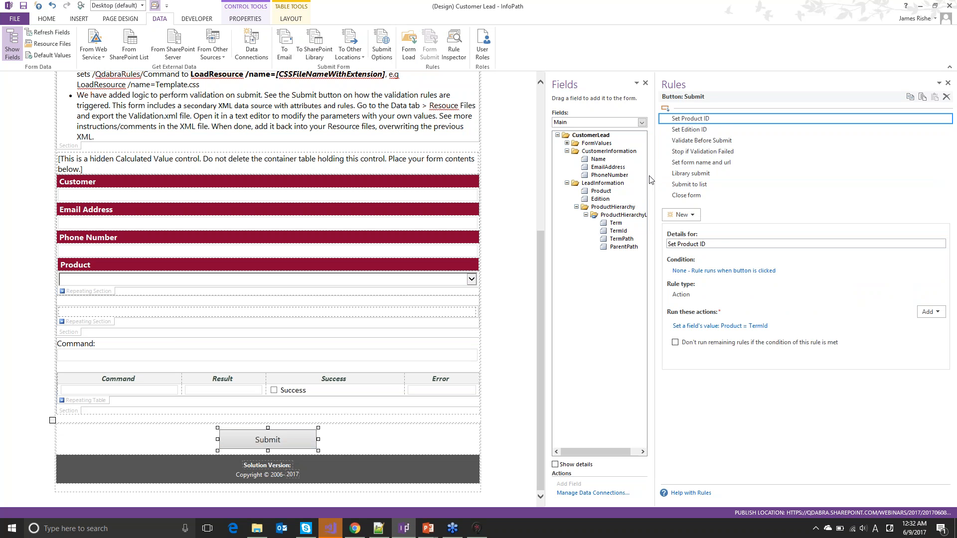
drag(654, 179, 587, 191)
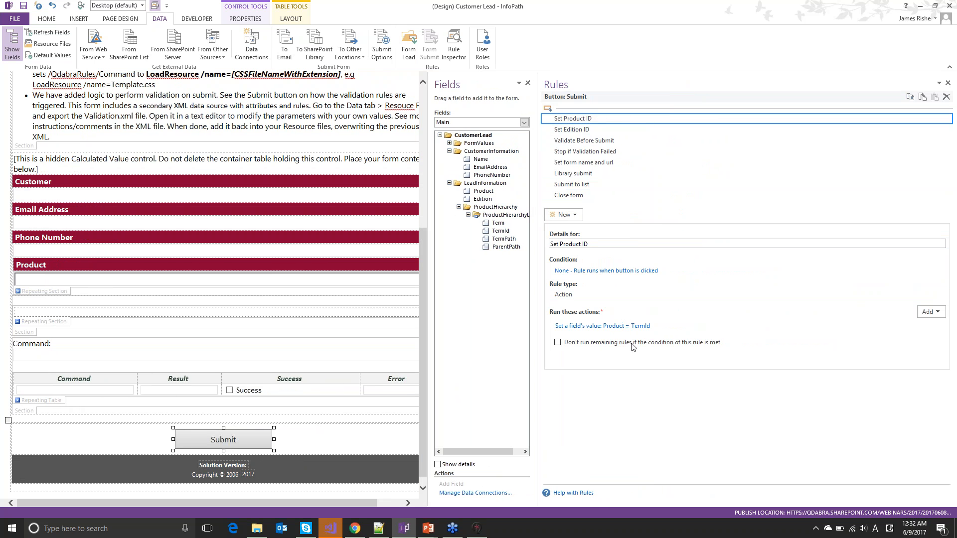
Inspect Set Product ID's target field under ProductHierarchyLevel unchanged, then view the Set Edition ID rule
click(646, 327)
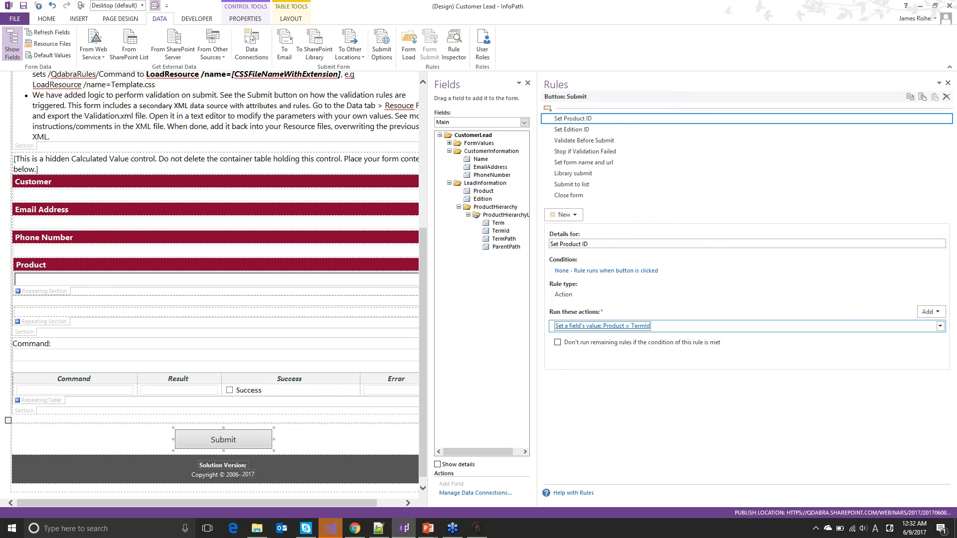
click(591, 254)
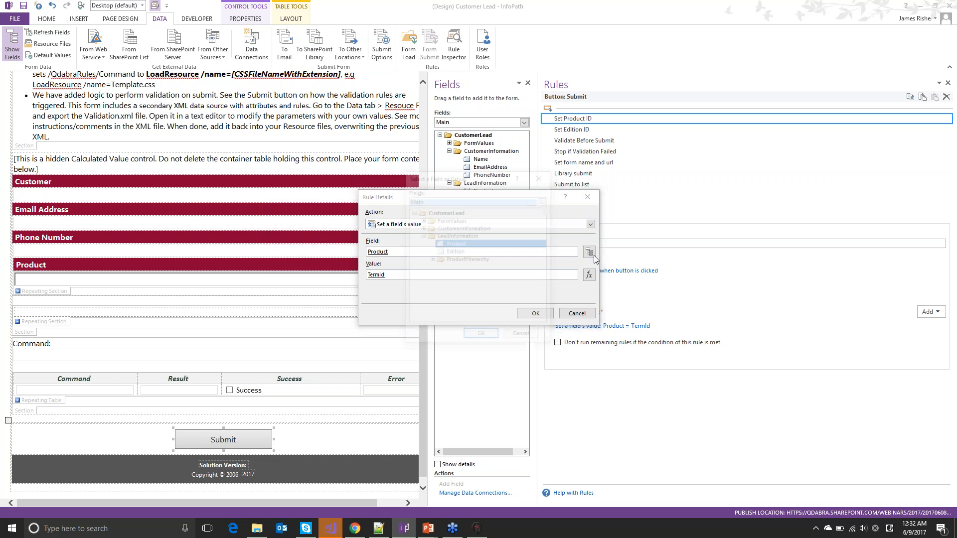
click(438, 261)
click(432, 260)
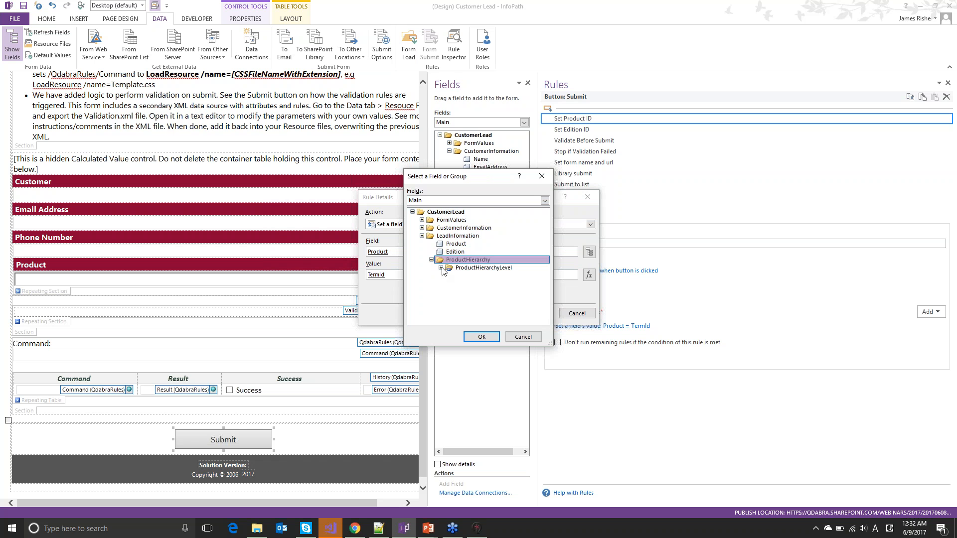
click(441, 267)
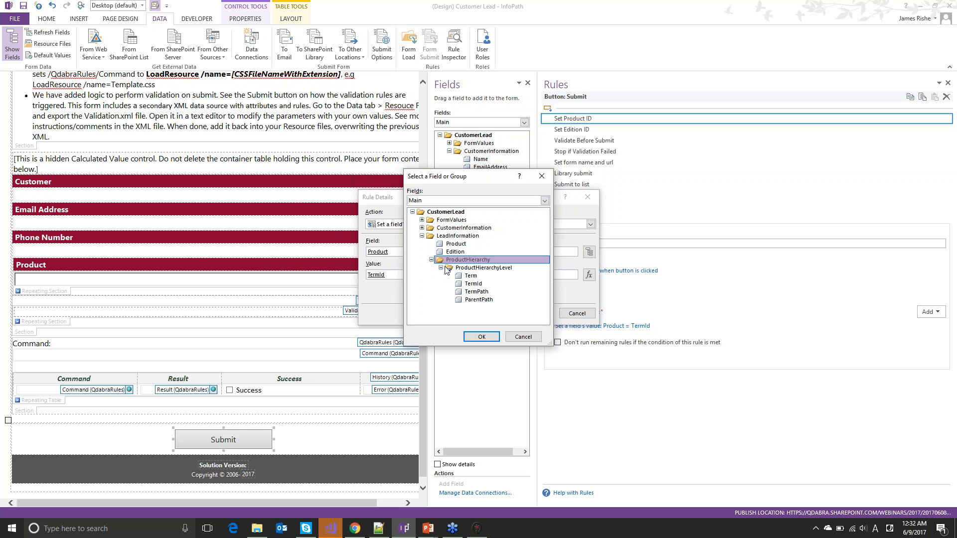
click(524, 337)
click(578, 314)
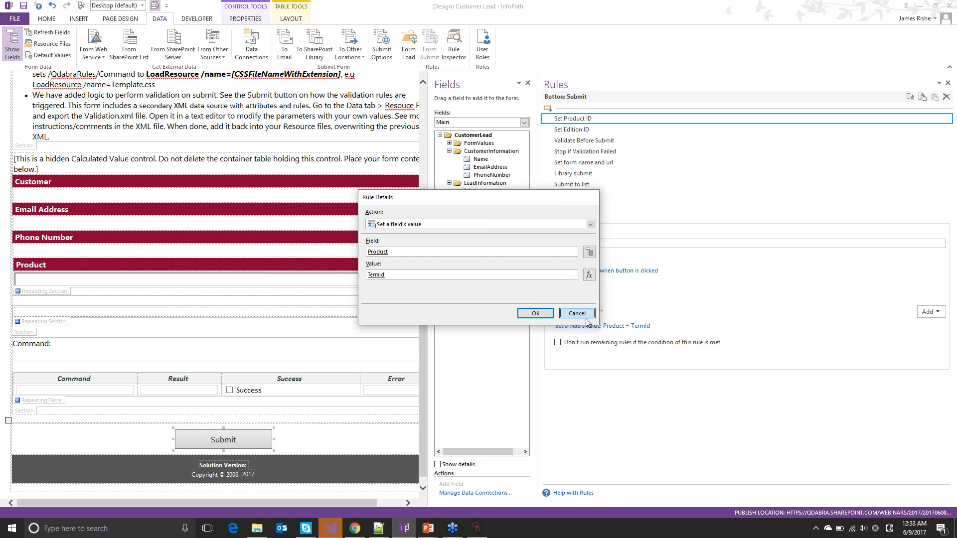
click(569, 130)
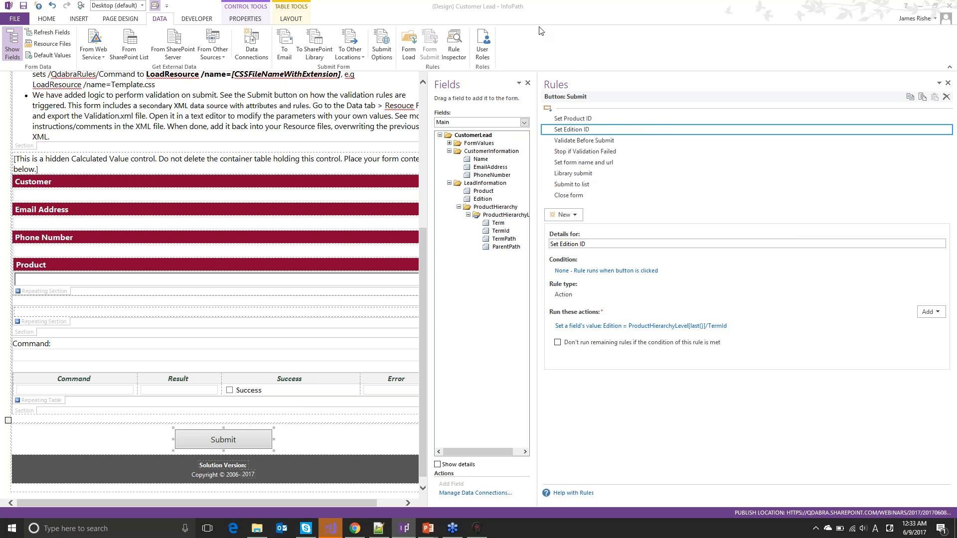
key(alt+Tab)
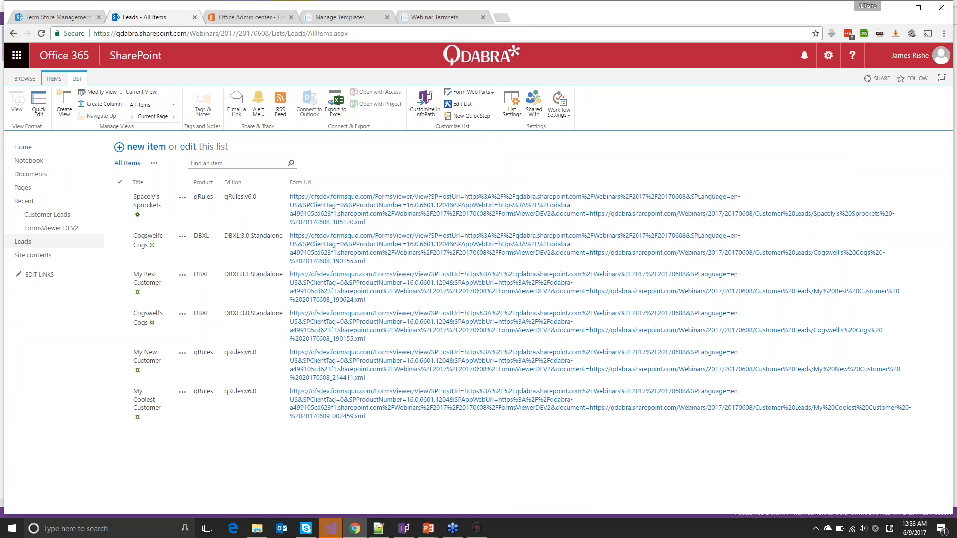
From the 20170608 site home, open New Customer Lead in a new tab and test submitting it empty
click(13, 34)
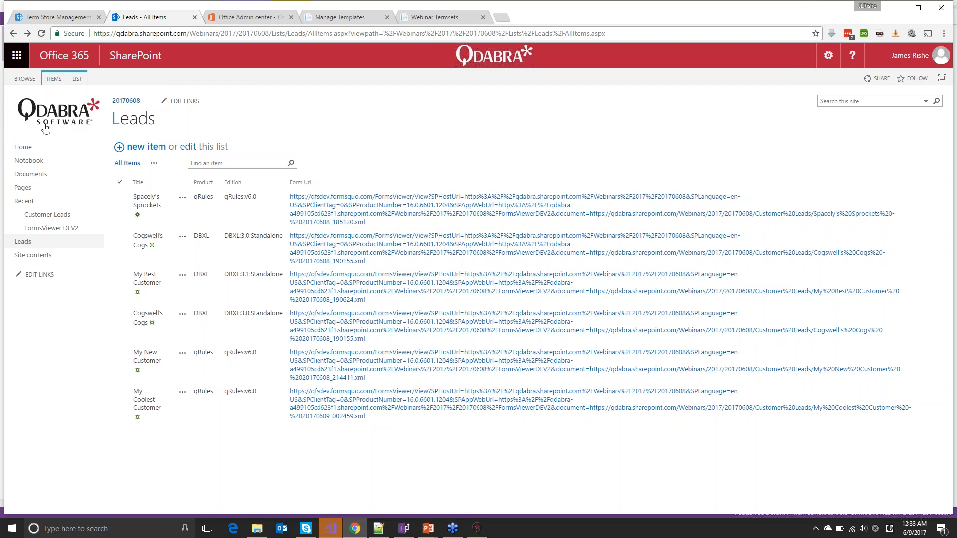
click(127, 102)
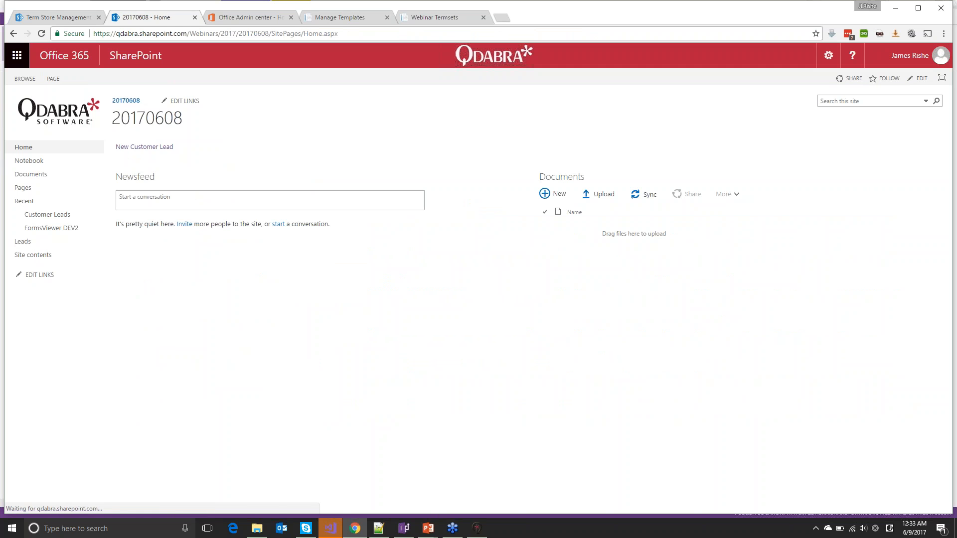
right_click(136, 149)
click(149, 156)
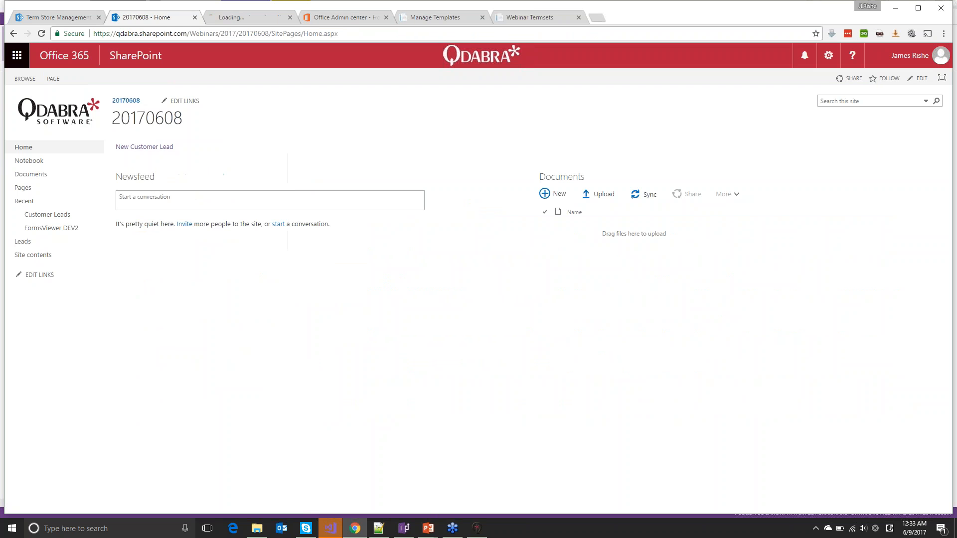
click(232, 19)
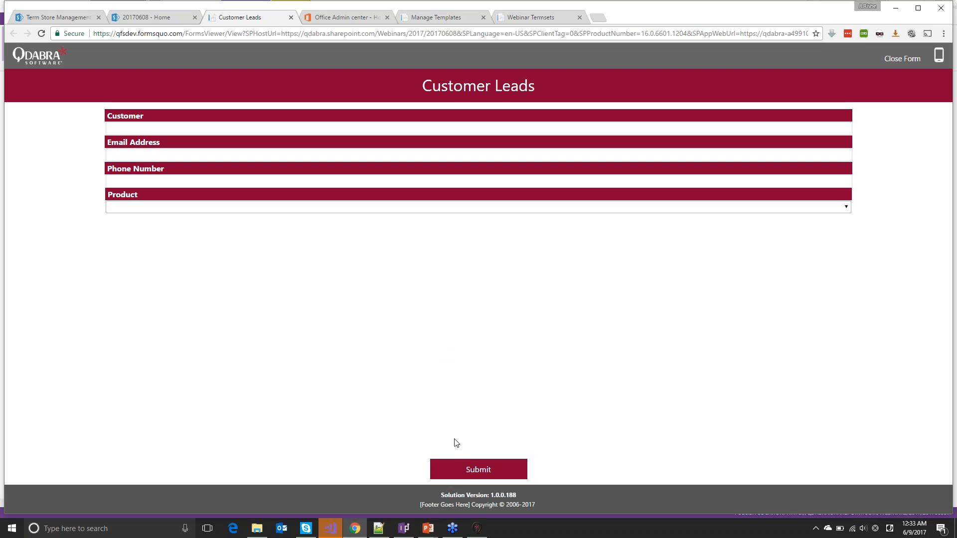
click(448, 466)
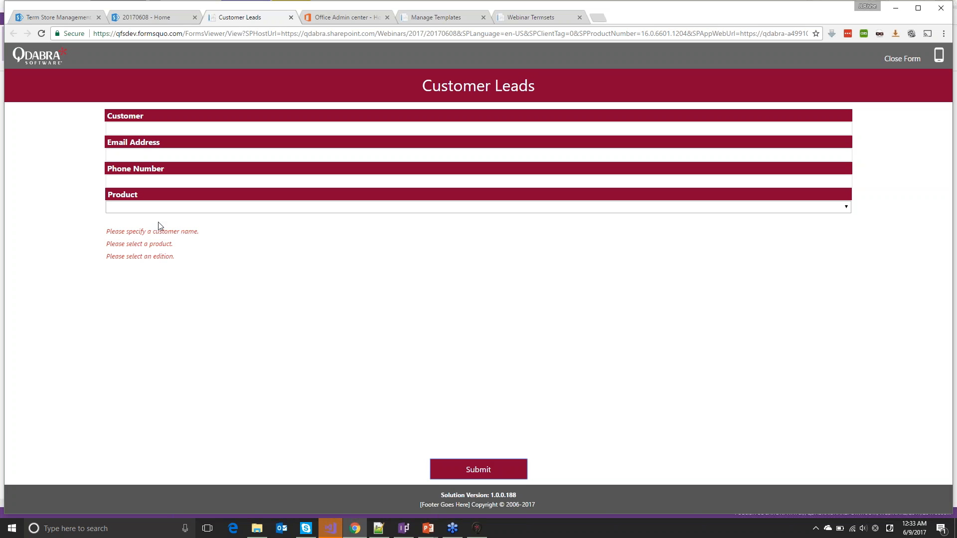
Choose qRules as the product, look at its versions, and resubmit to recheck validation
click(149, 209)
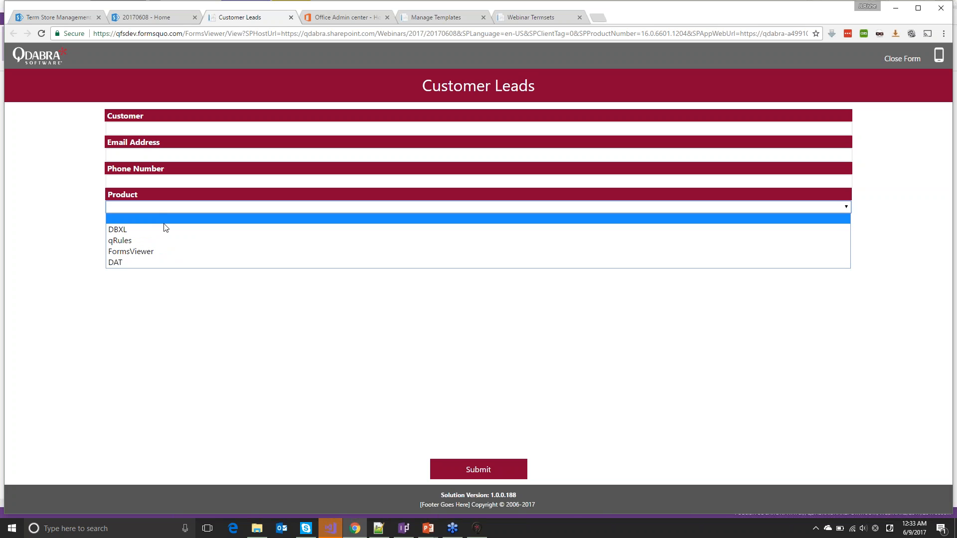
click(170, 240)
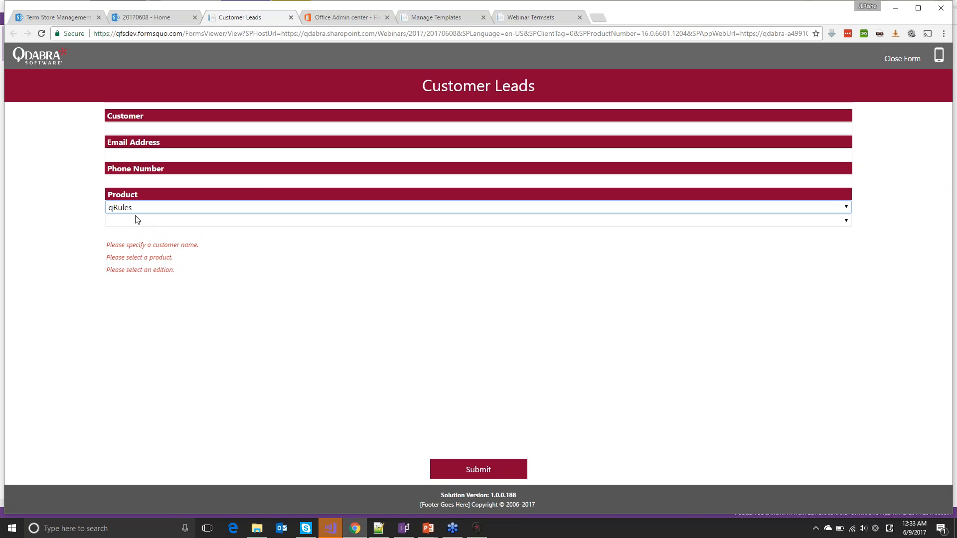
click(137, 220)
click(137, 220)
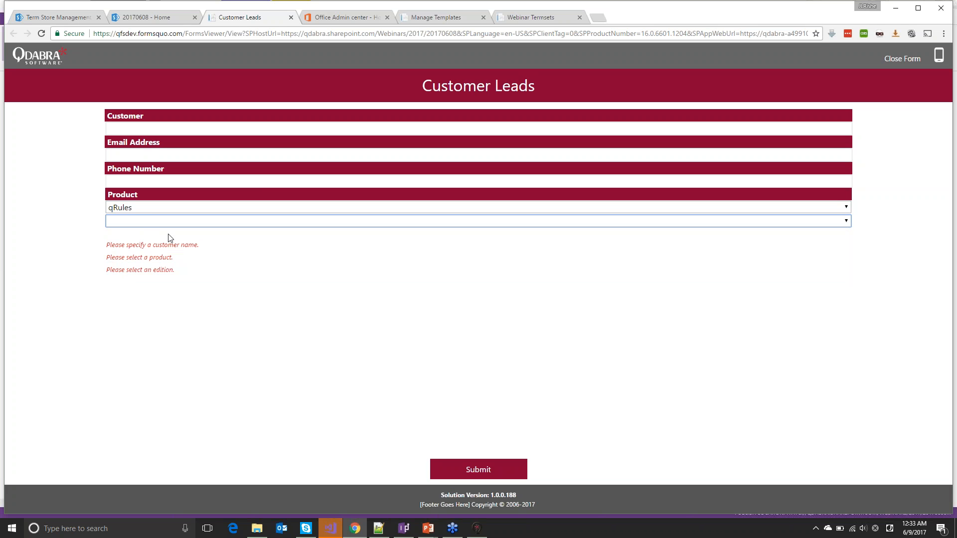
click(453, 469)
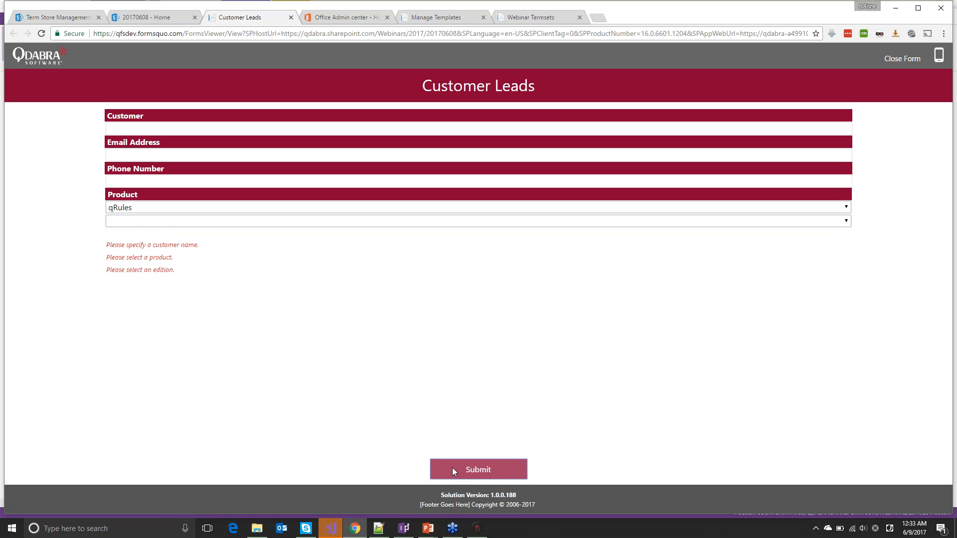
Switch the product to DBXL with version 3.0 and Standalone edition, checking validation along the way
click(209, 223)
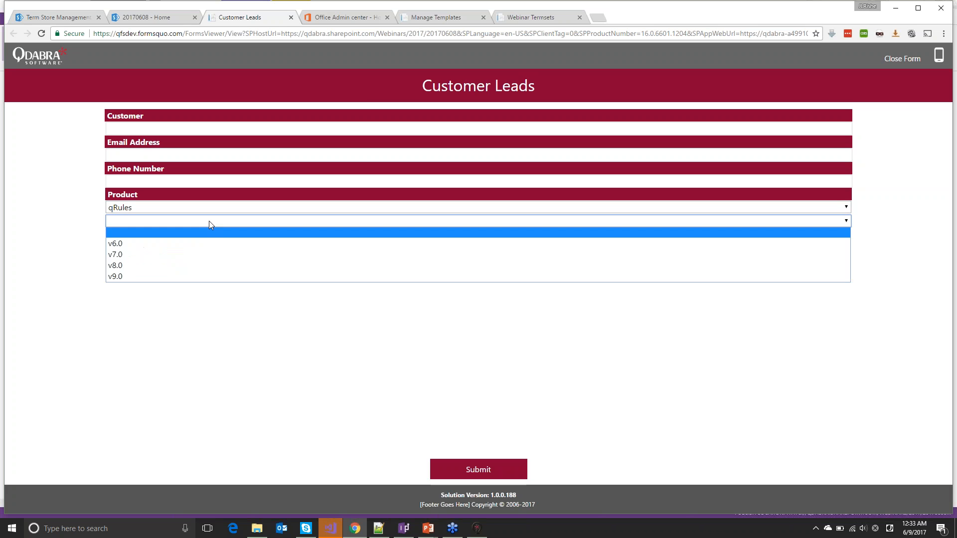
click(204, 207)
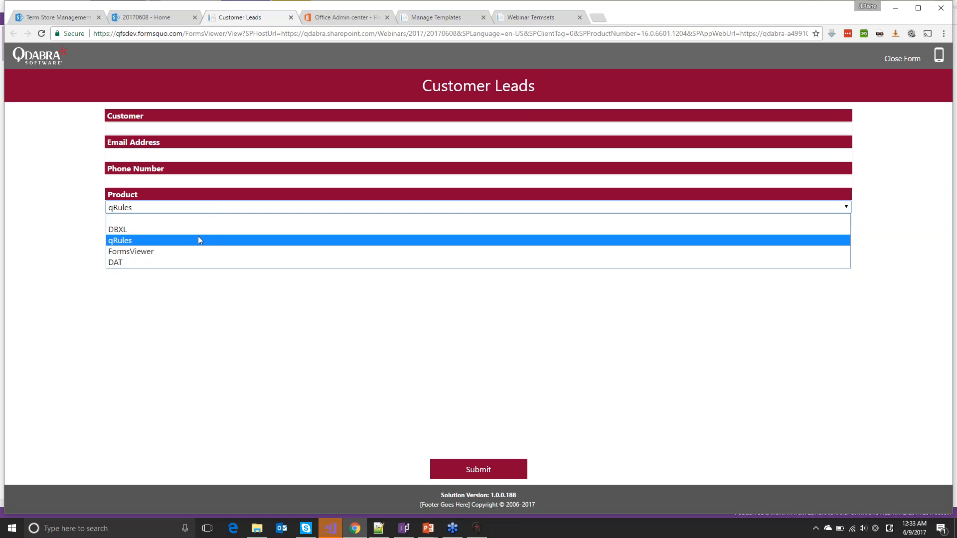
click(199, 229)
click(191, 221)
click(194, 248)
click(470, 470)
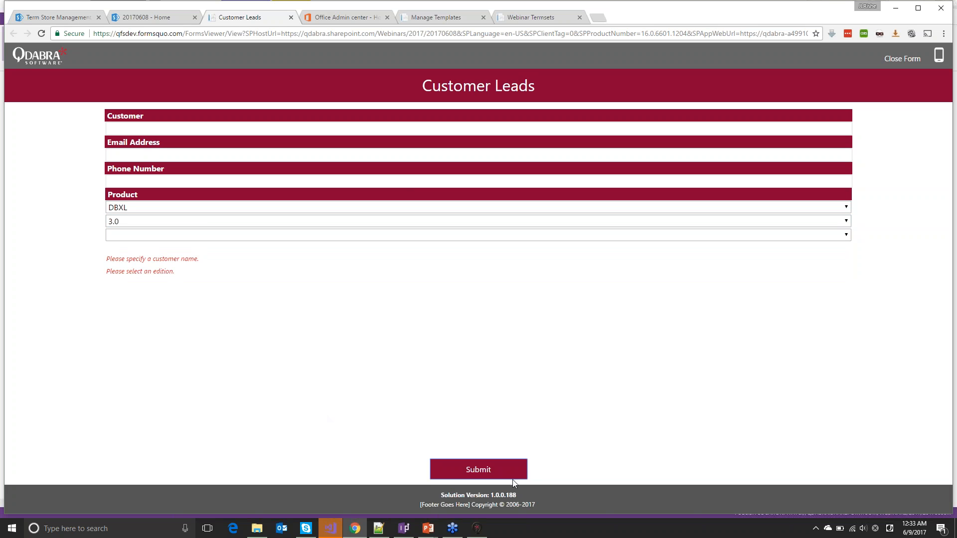
click(196, 236)
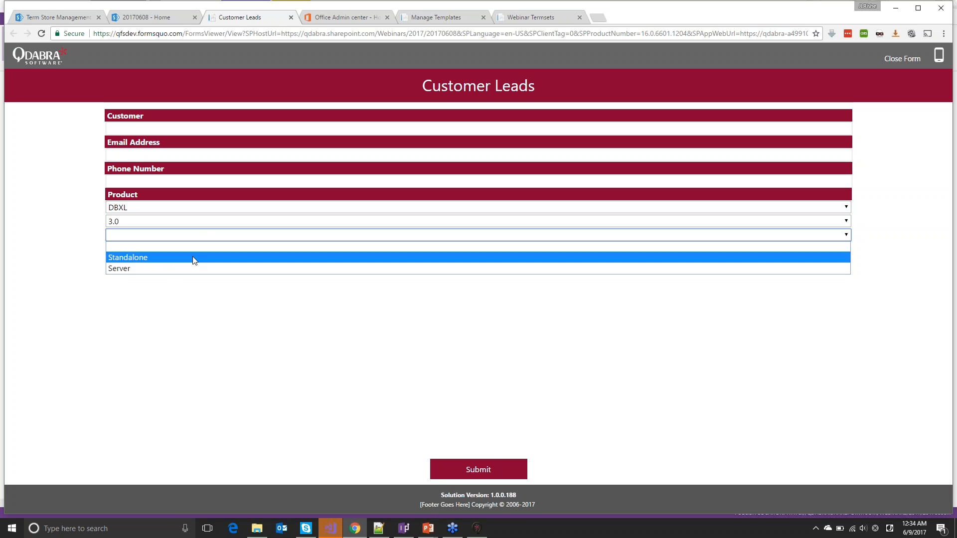
click(193, 258)
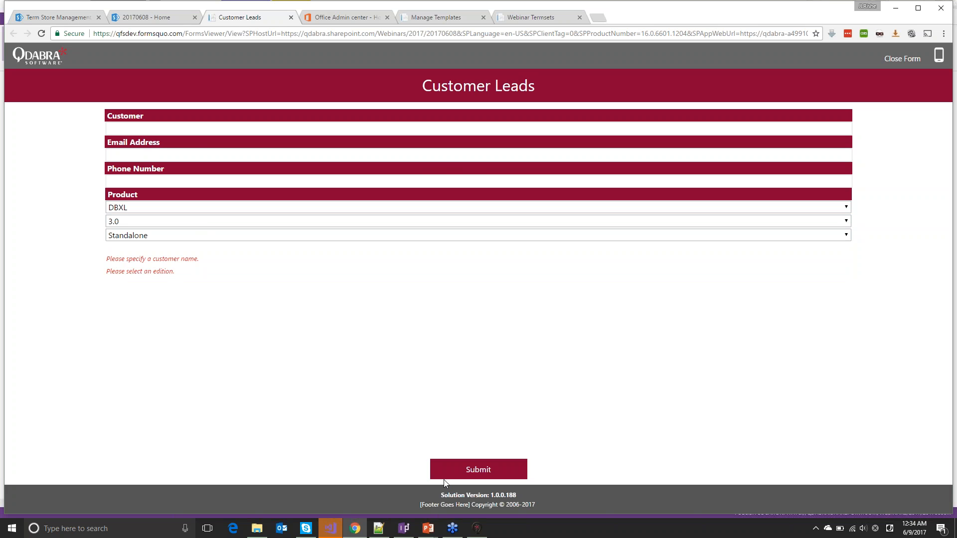
click(472, 475)
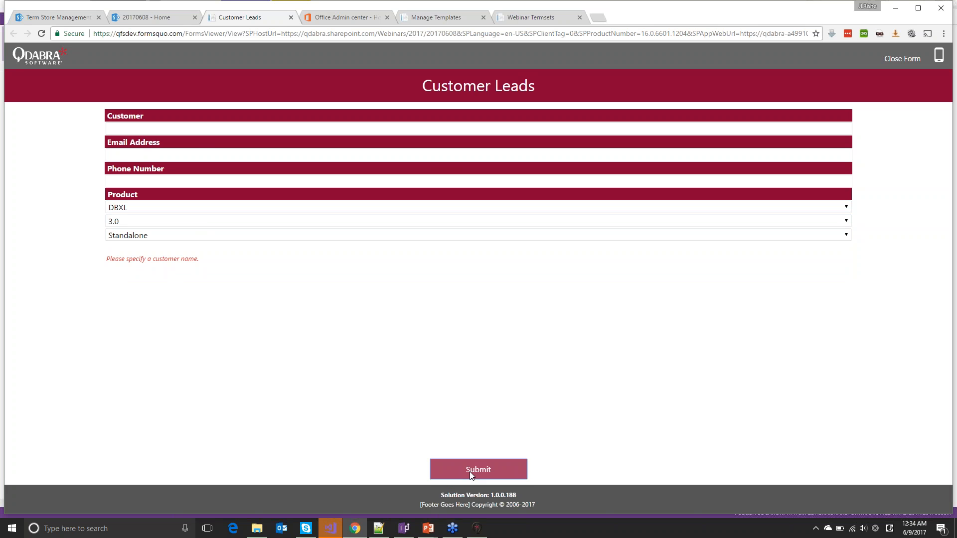
Enter 'Cooler Customer' as the customer name and submit the lead
click(194, 131)
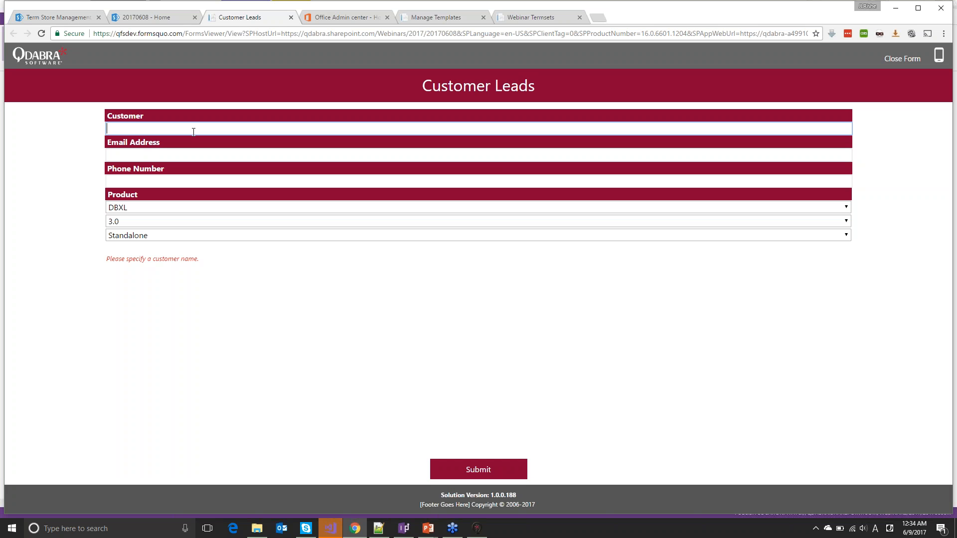
text(Cooler Customer)
click(471, 468)
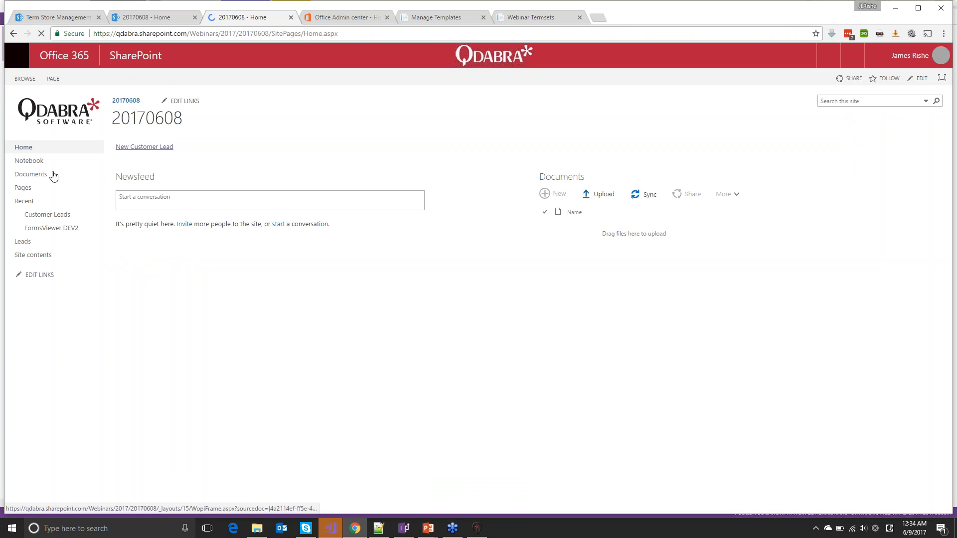
Open the Leads list and follow the Cooler Customer row's Form Url link to its saved form
click(22, 242)
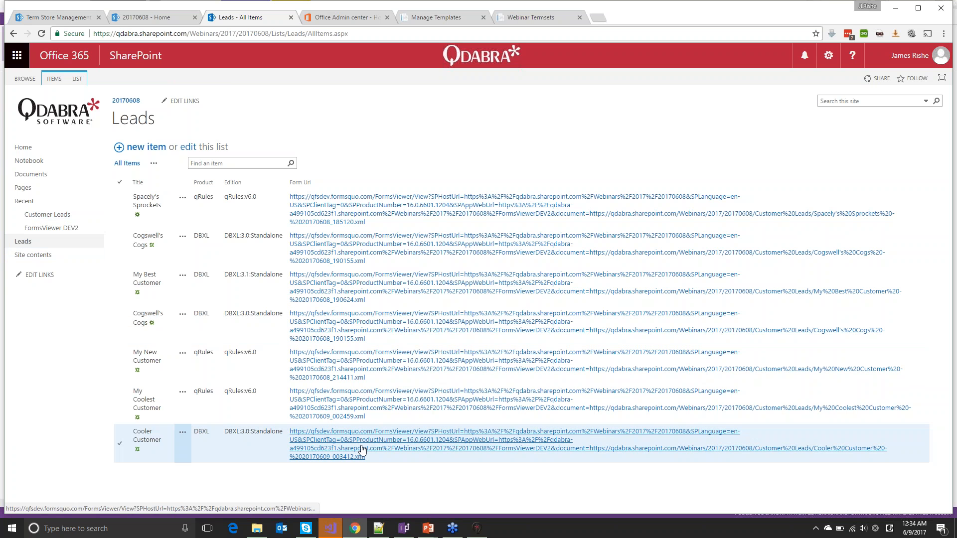
click(363, 451)
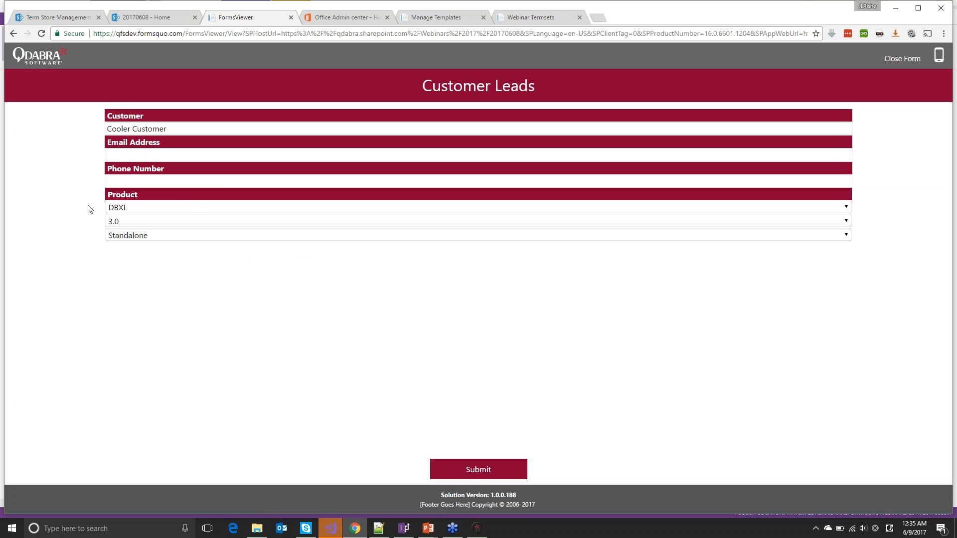
Click through the lead's Phone Number, Email Address and Customer fields
click(221, 183)
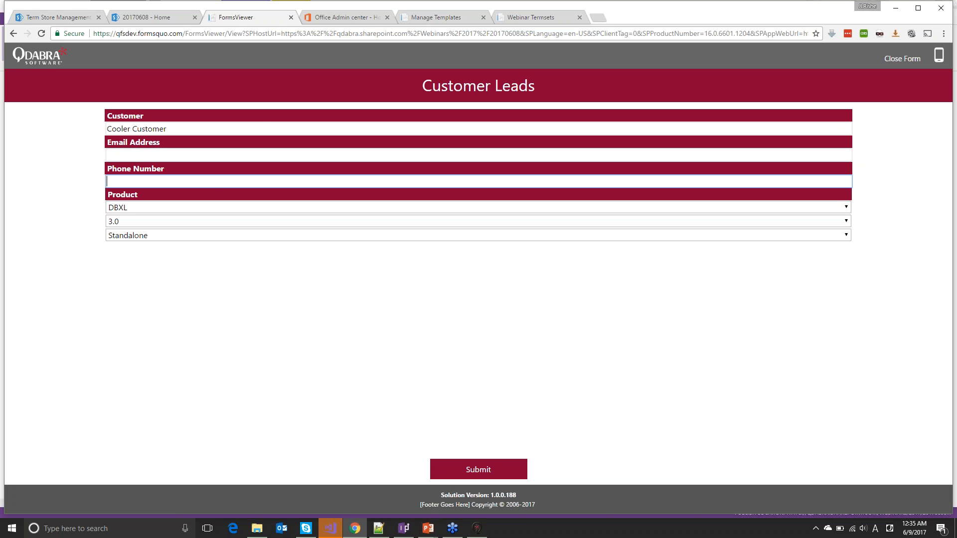
click(241, 152)
click(265, 128)
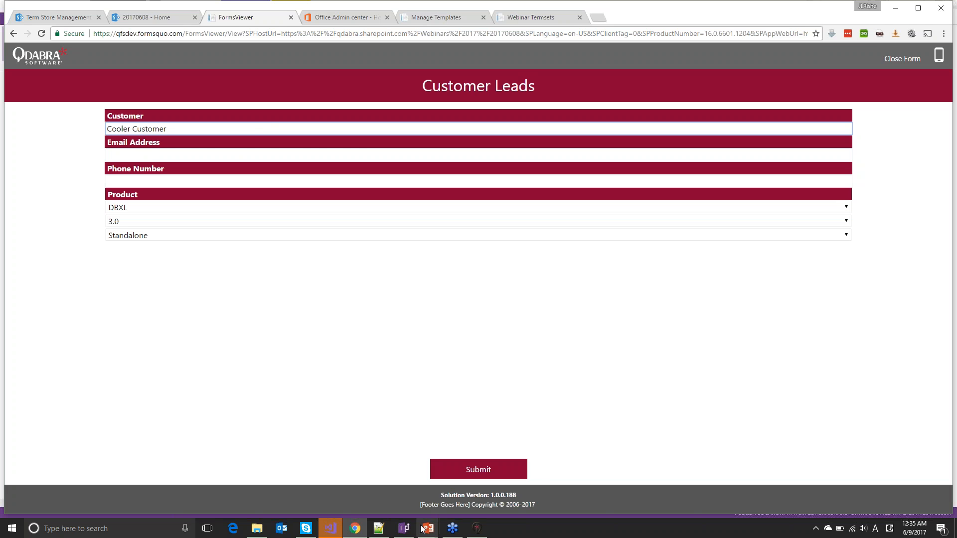
Show the 'Relevant Values in the Termstore Data Source' slide, then return to the browser
mouse_move(424, 529)
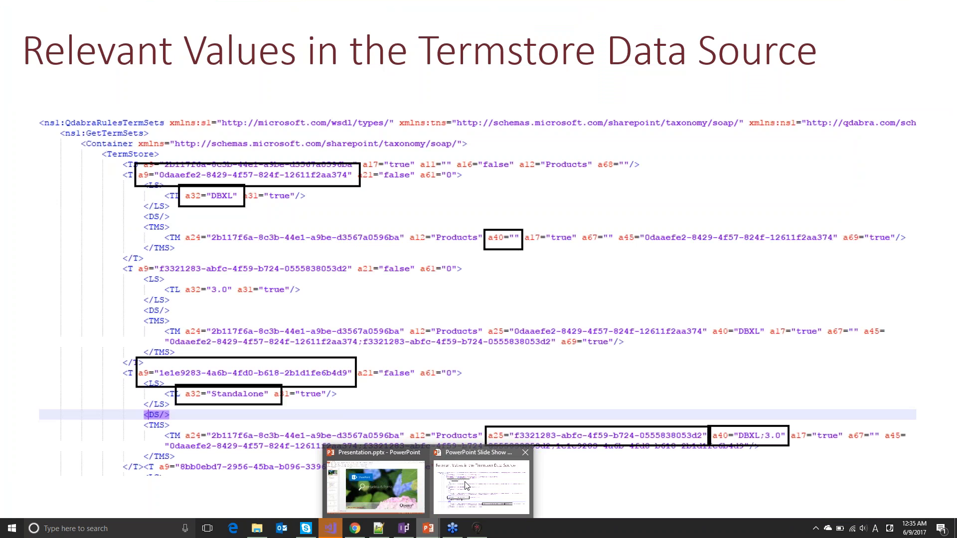
click(466, 486)
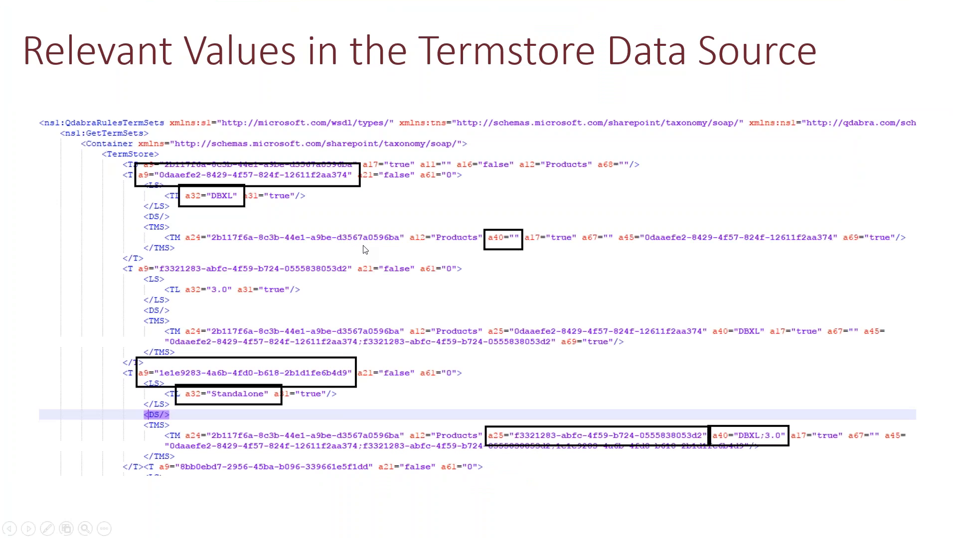
key(alt+Tab)
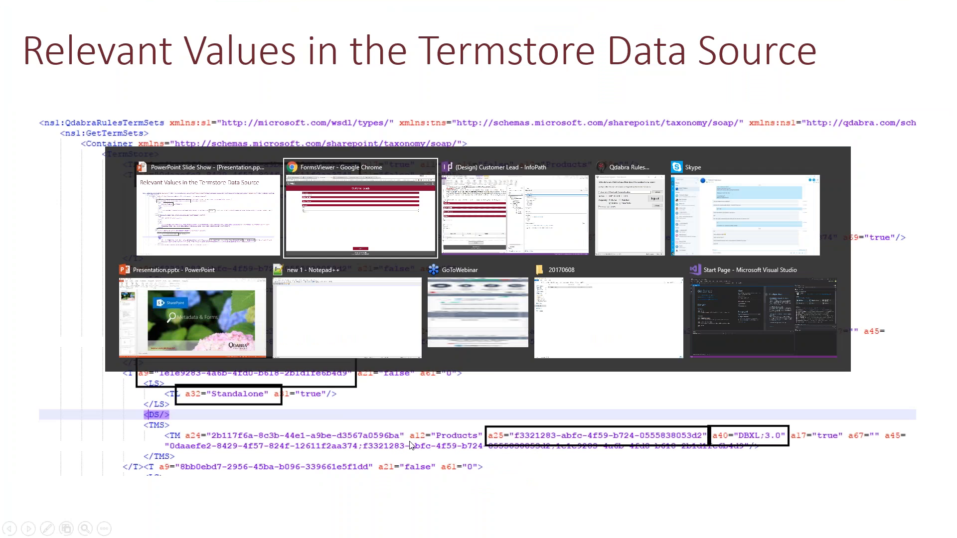
Open the GetTermsByLabel form from Webinar Termsets, run a query, and pick DBXL v3.2
click(442, 18)
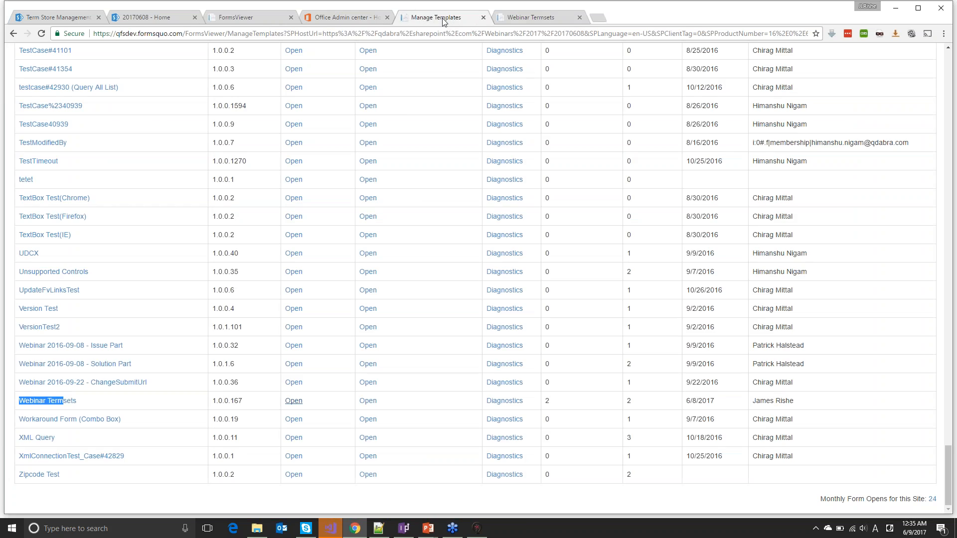
click(531, 15)
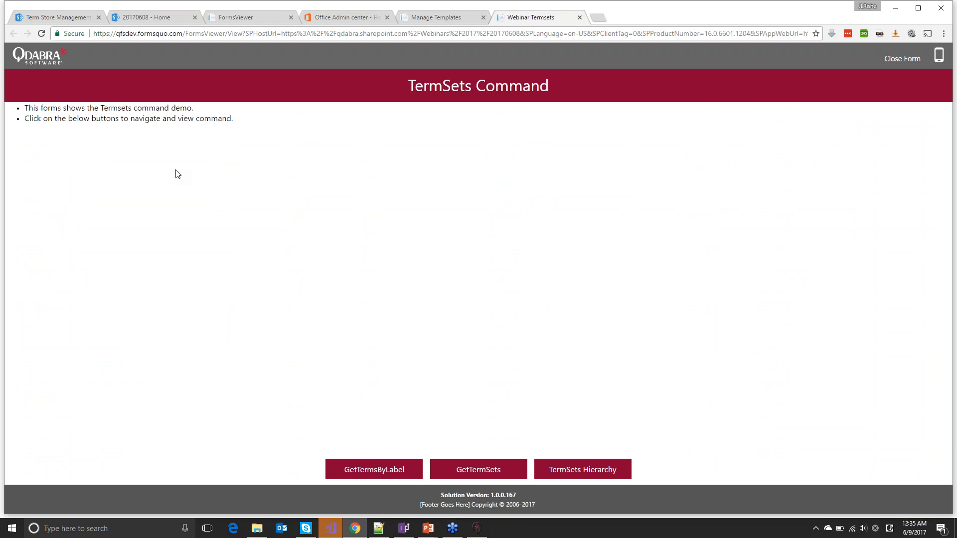
click(363, 471)
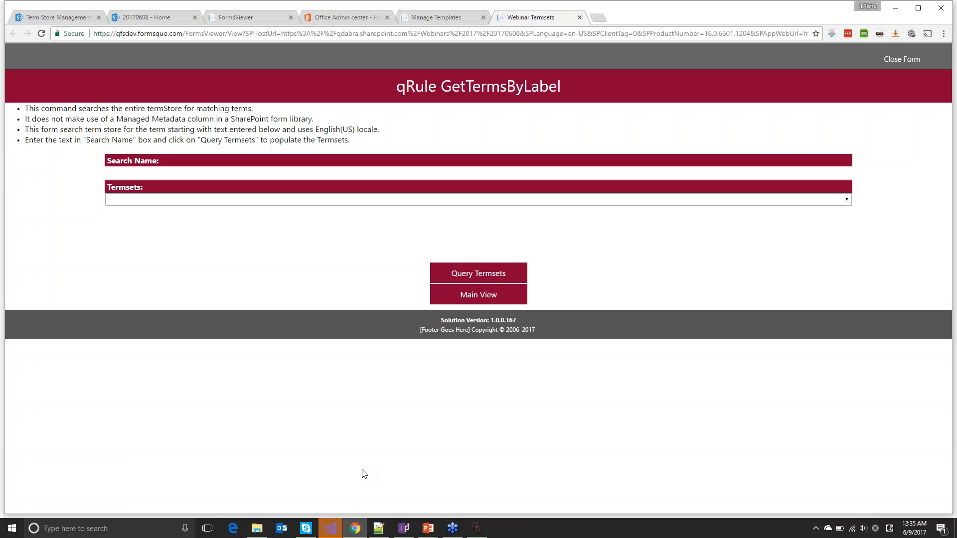
click(405, 174)
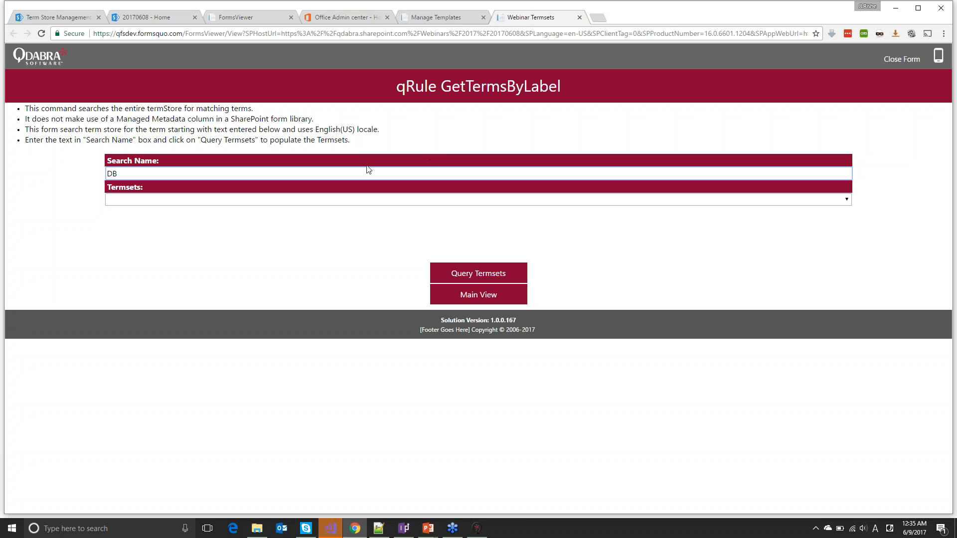
click(480, 277)
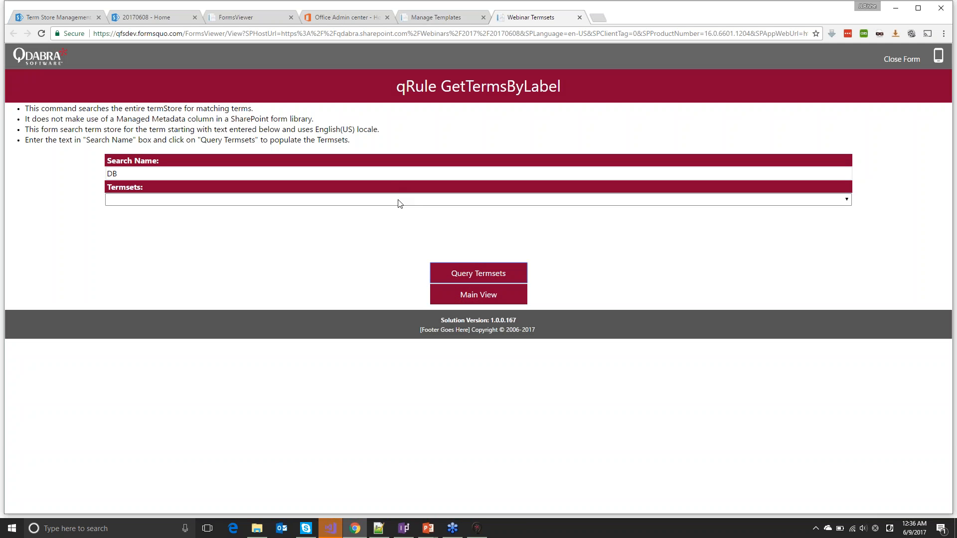
click(398, 200)
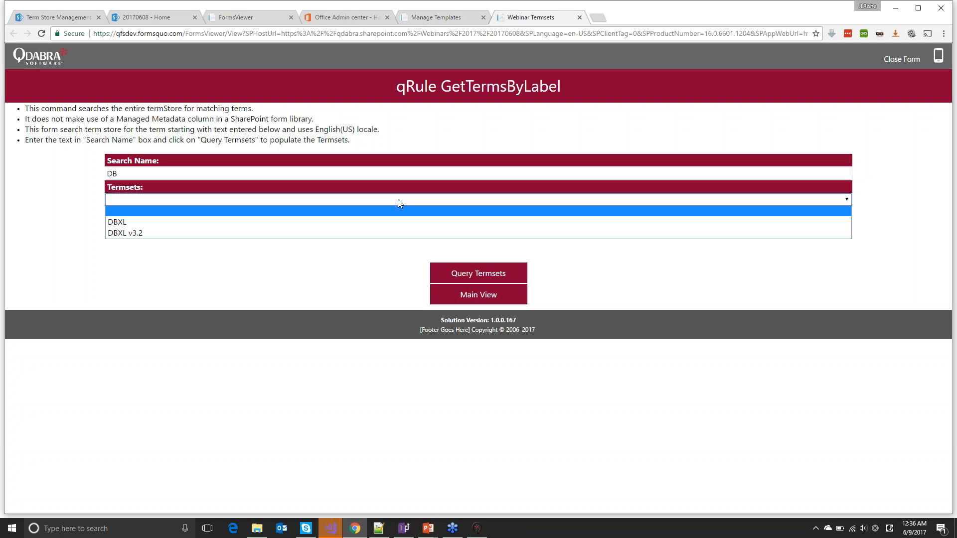
click(235, 232)
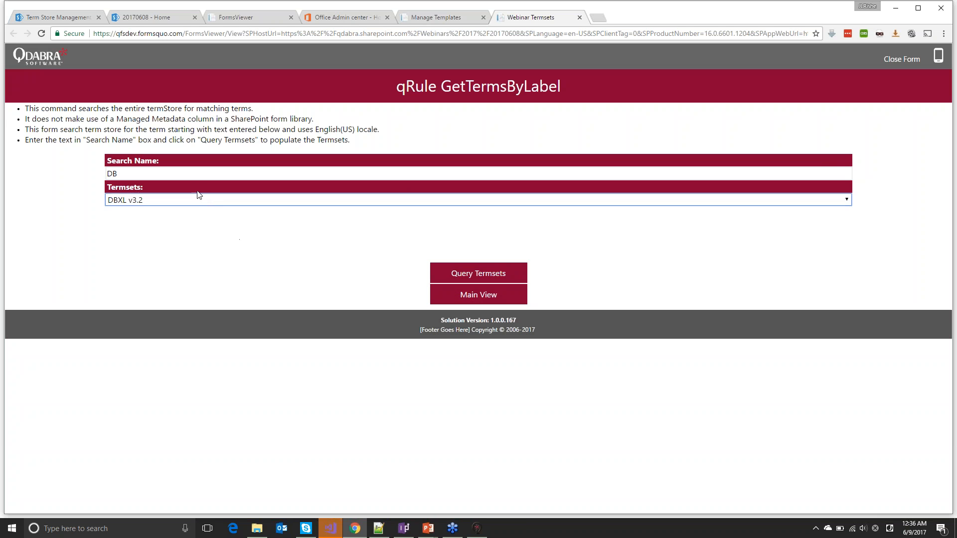
Re-query with search text 'qR', select qRules from the term sets, then go to the 20170608 home
click(196, 174)
key(BackSpace)
key(BackSpace)
text(qR)
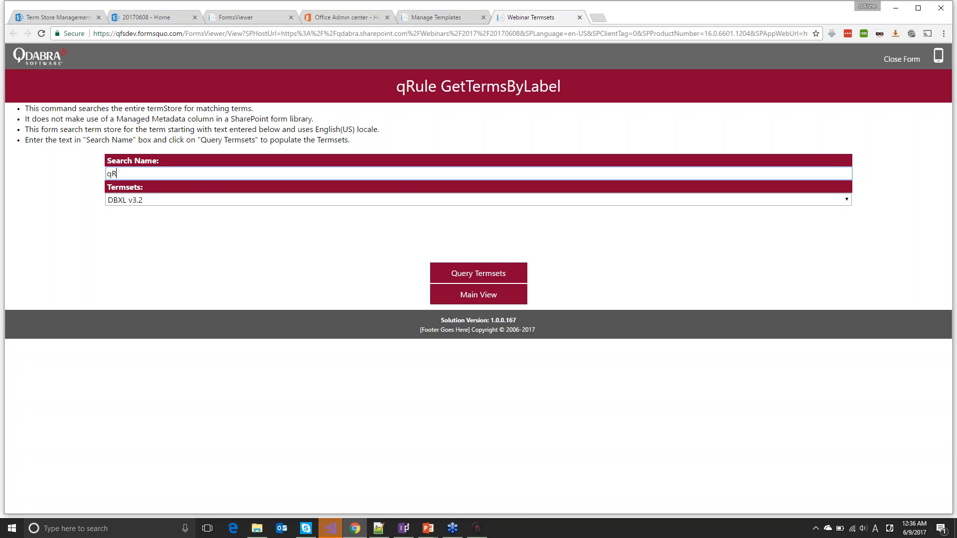
click(459, 271)
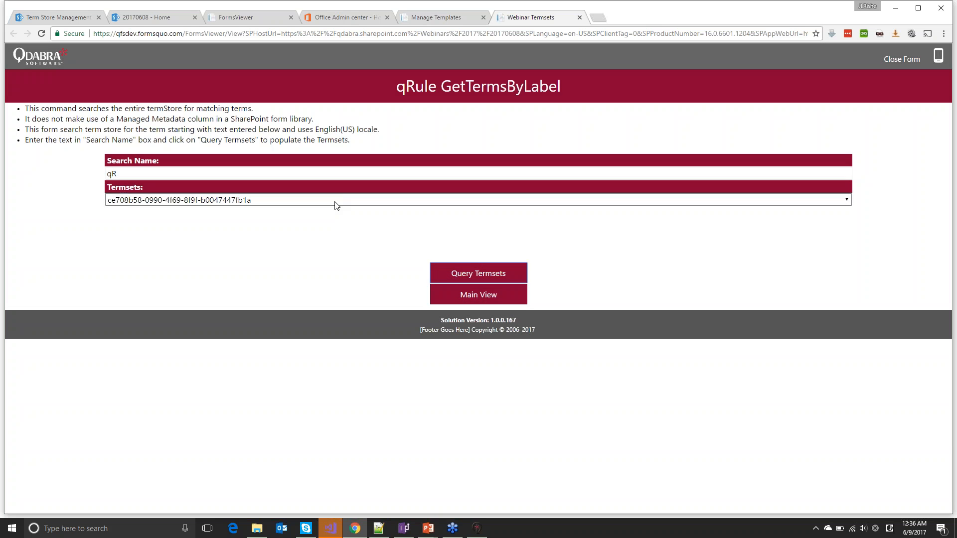
click(335, 202)
click(329, 235)
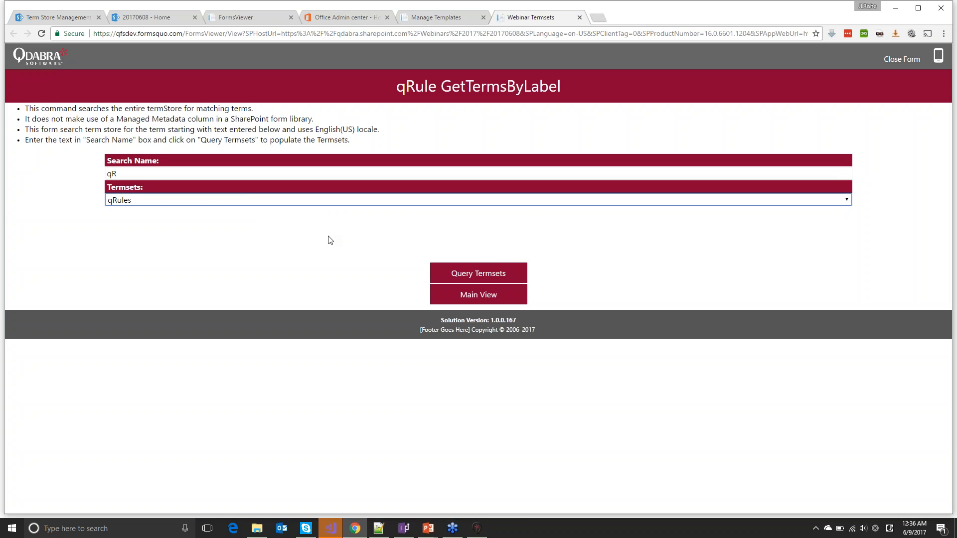
click(214, 205)
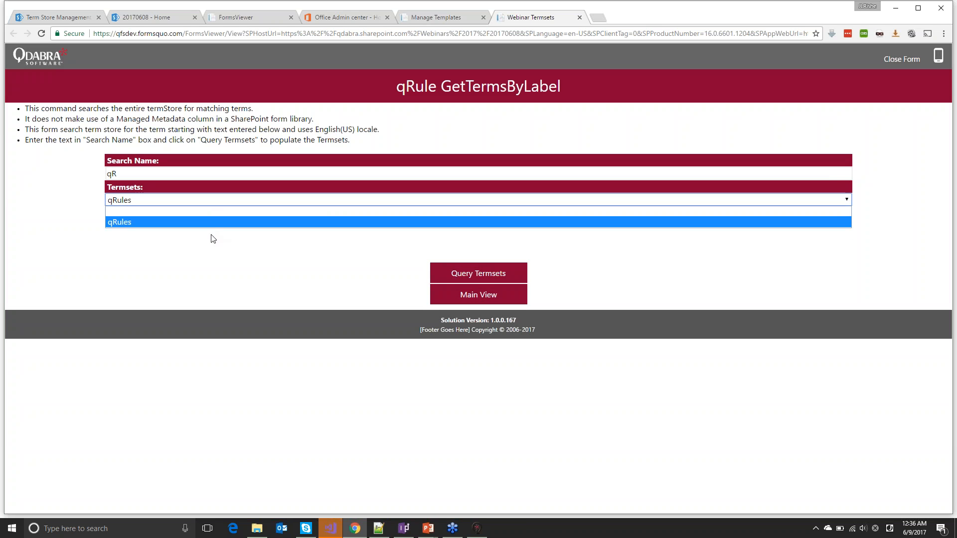
click(206, 225)
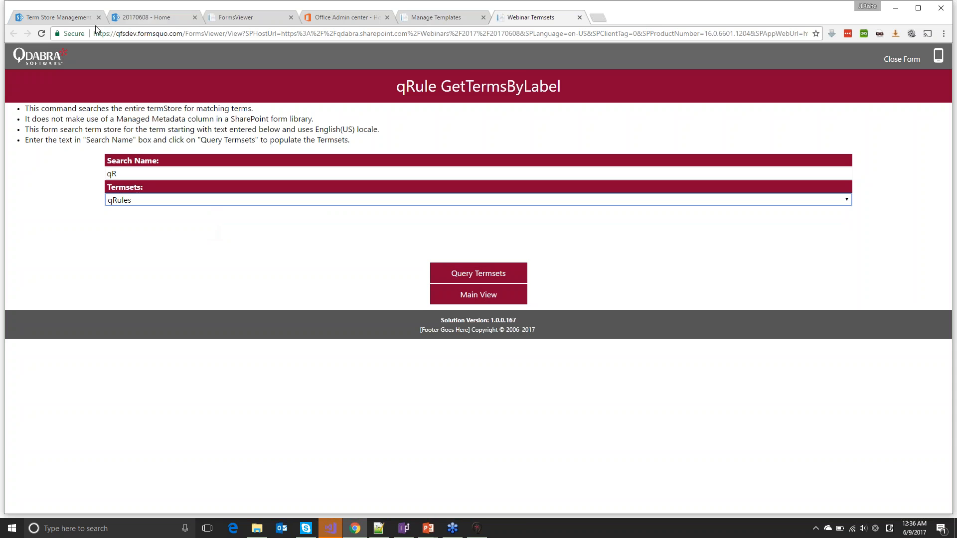
click(151, 19)
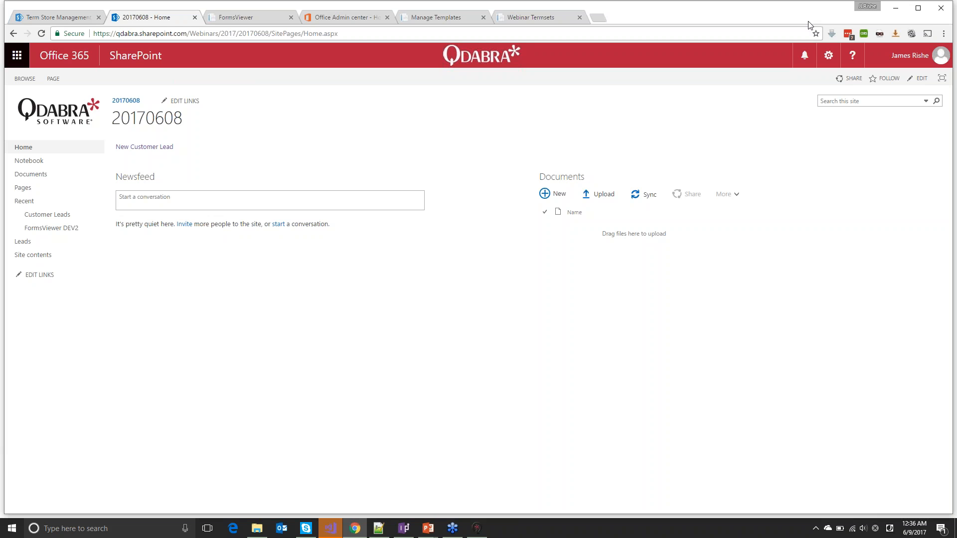
Search the site for 'dbxl' and open the My Best Customer lead among the 7 results
click(833, 102)
text(dbxlxl)
key(Return)
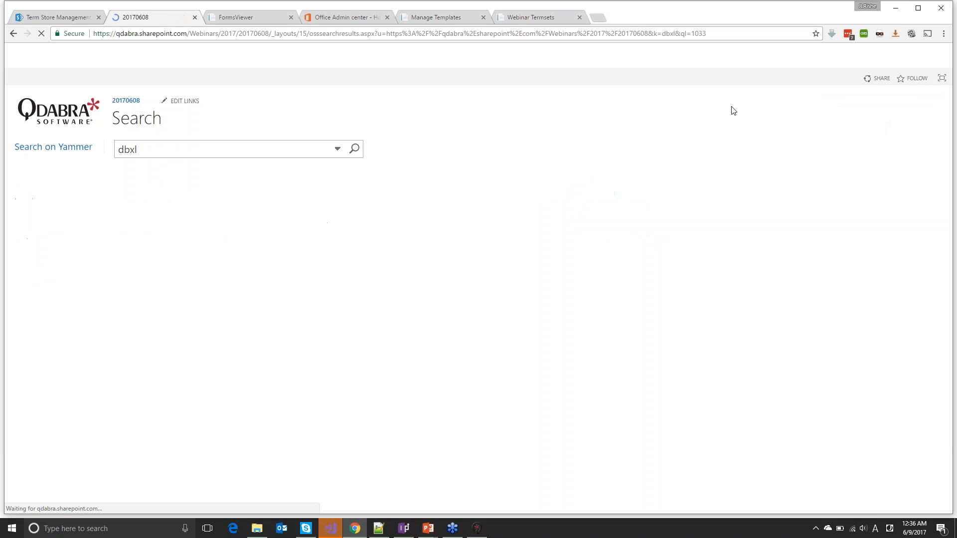
mouse_move(235, 209)
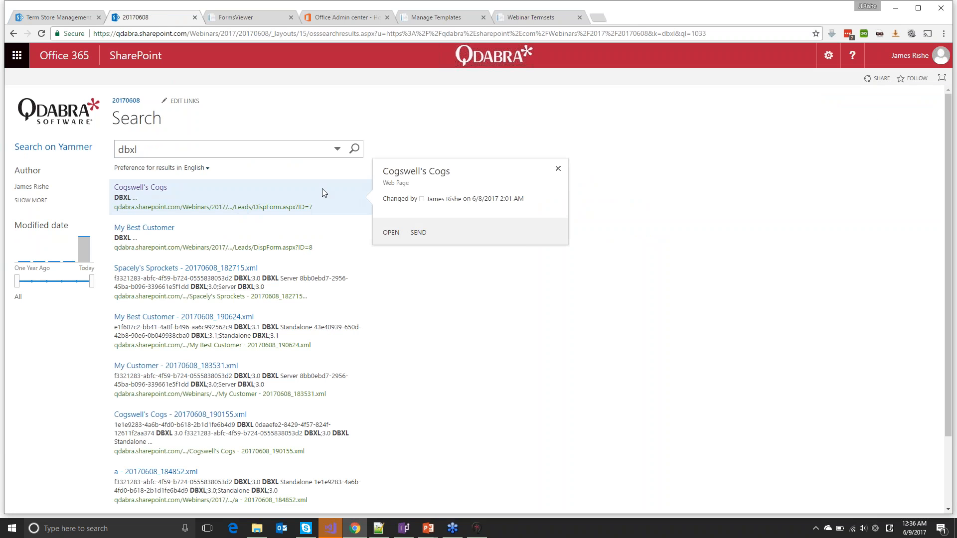
scroll(322, 189, down, 1)
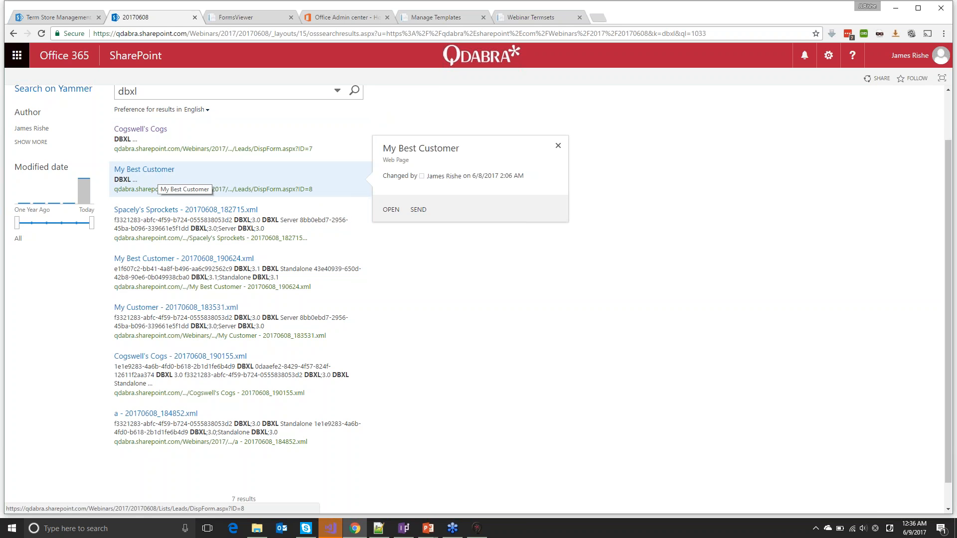
scroll(240, 314, down, 1)
scroll(239, 314, up, 1)
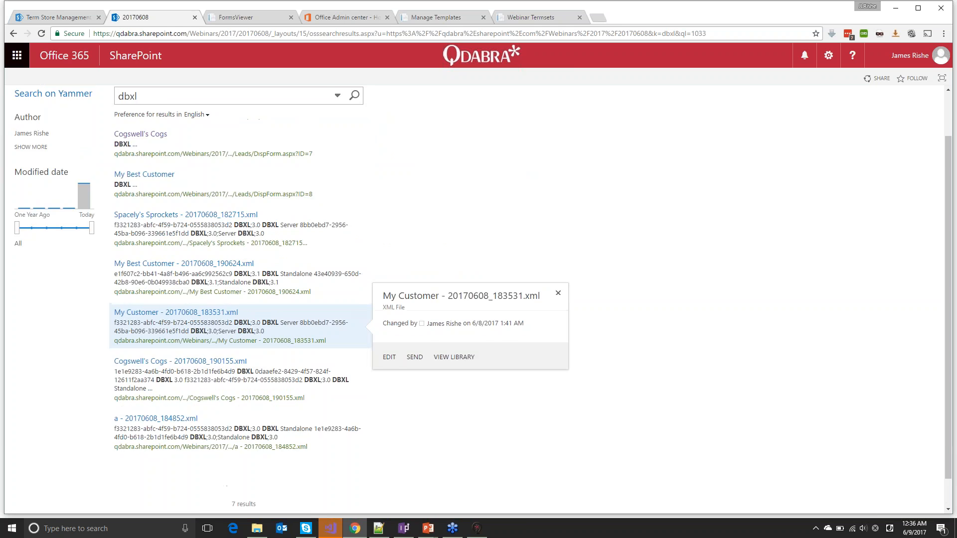
scroll(240, 324, up, 1)
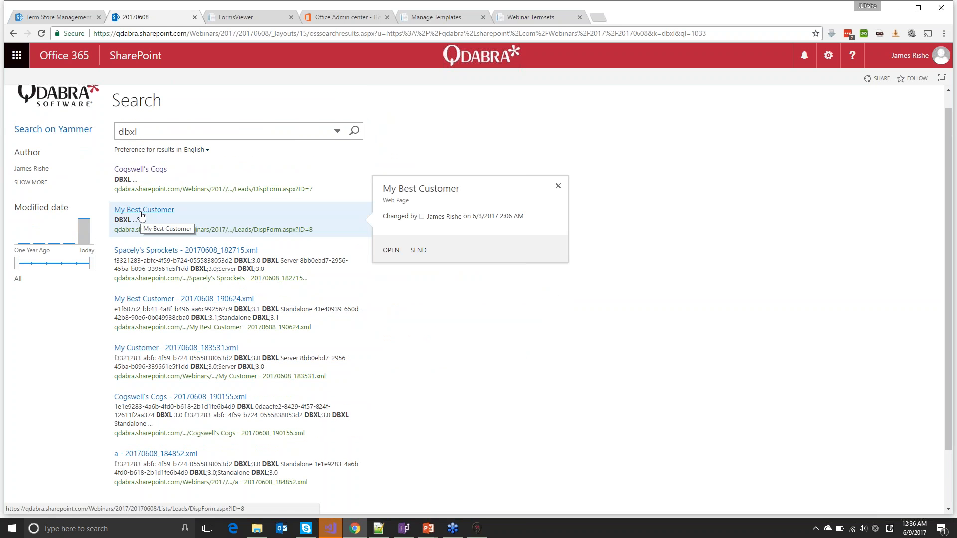
click(141, 214)
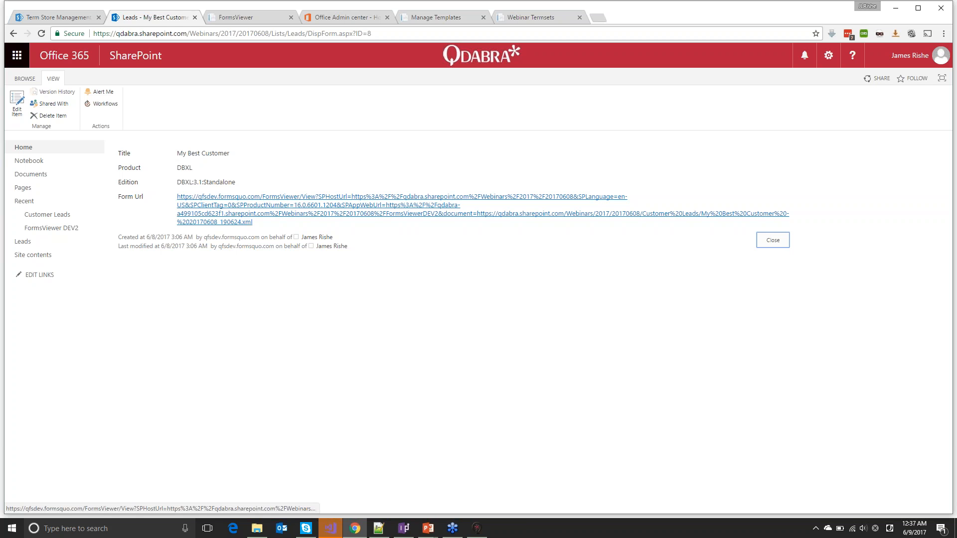
Open the My Best Customer lead's saved form showing DBXL 3.1 Standalone, then bring up PowerPoint
click(212, 209)
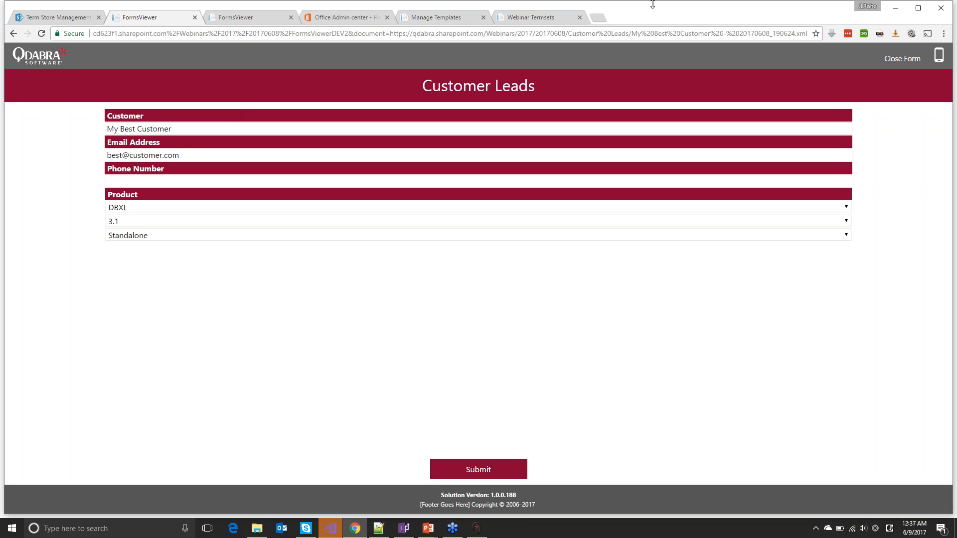
click(951, 21)
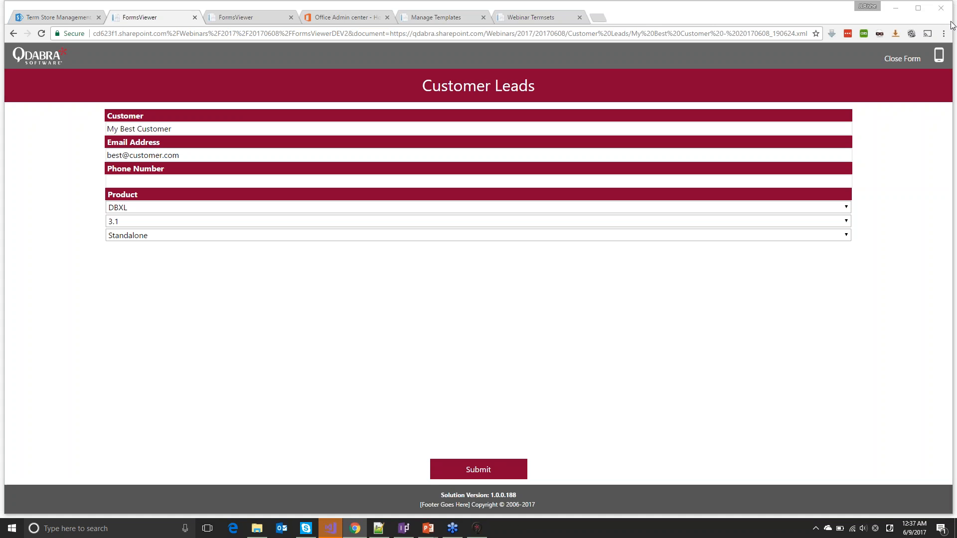
mouse_move(427, 532)
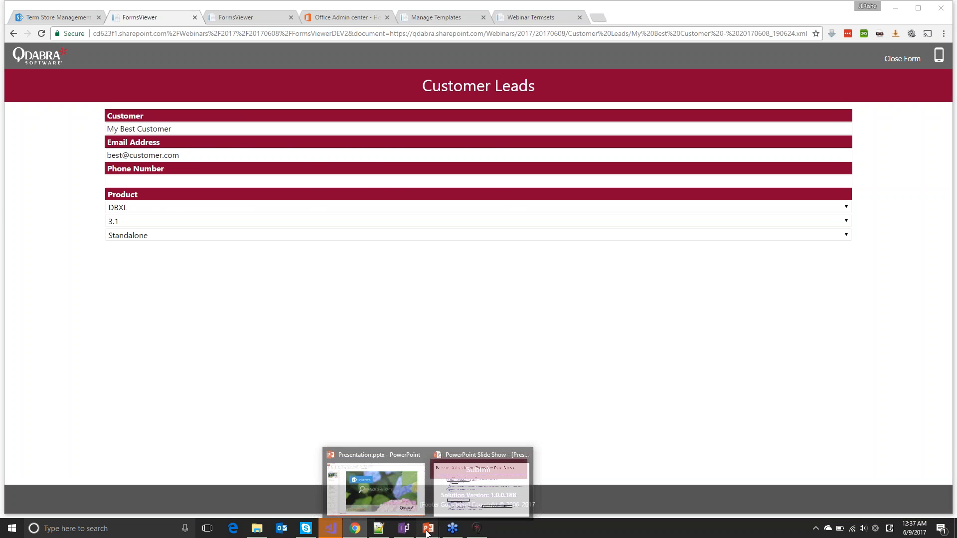